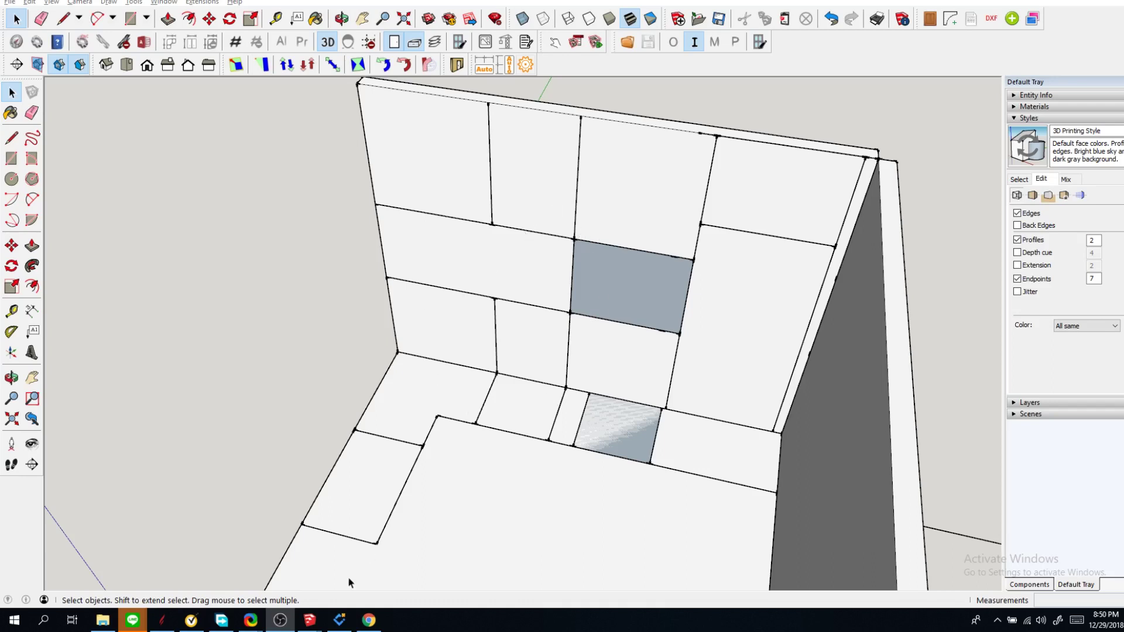
Step: Examine the cabinet layout lines marked on the room's back wall and floor
left_click(454, 357)
scroll(434, 423, "down", 3)
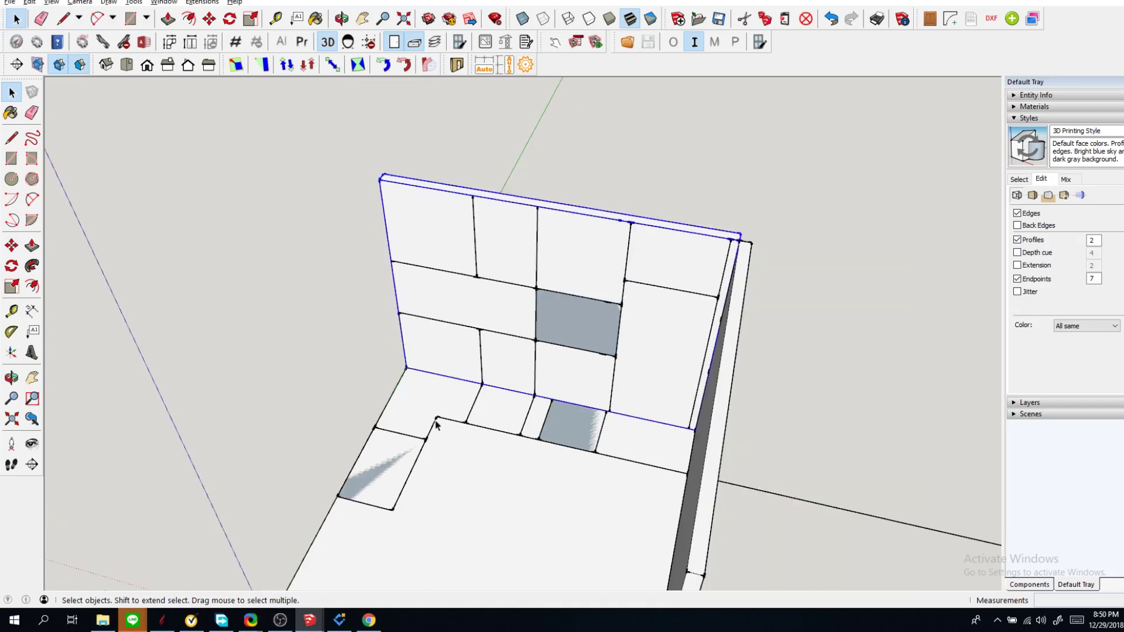
scroll(360, 432, "up", 4)
middle_click_drag(360, 432, 309, 449)
scroll(344, 528, "down", 1)
scroll(438, 420, "down", 3)
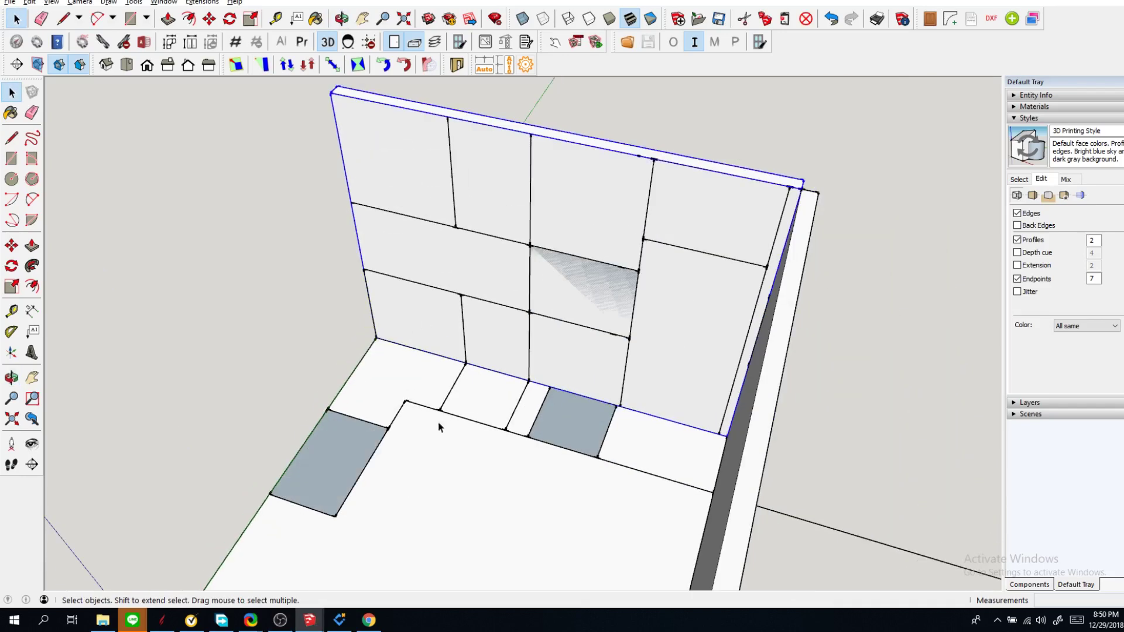
scroll(408, 471, "up", 5)
scroll(679, 441, "down", 2)
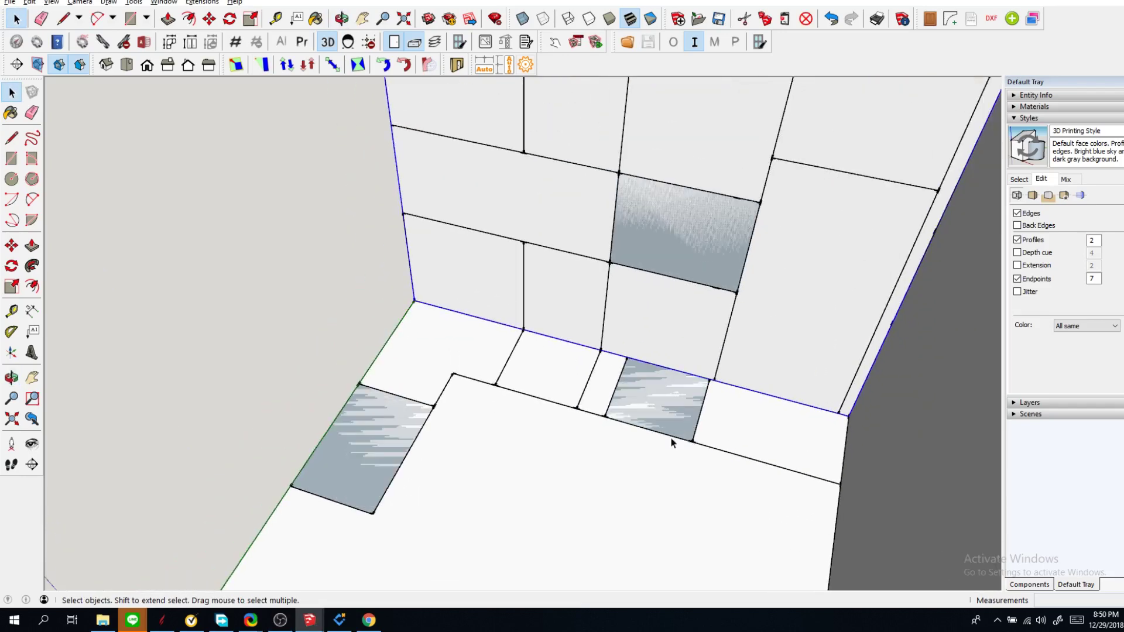
scroll(462, 409, "down", 2)
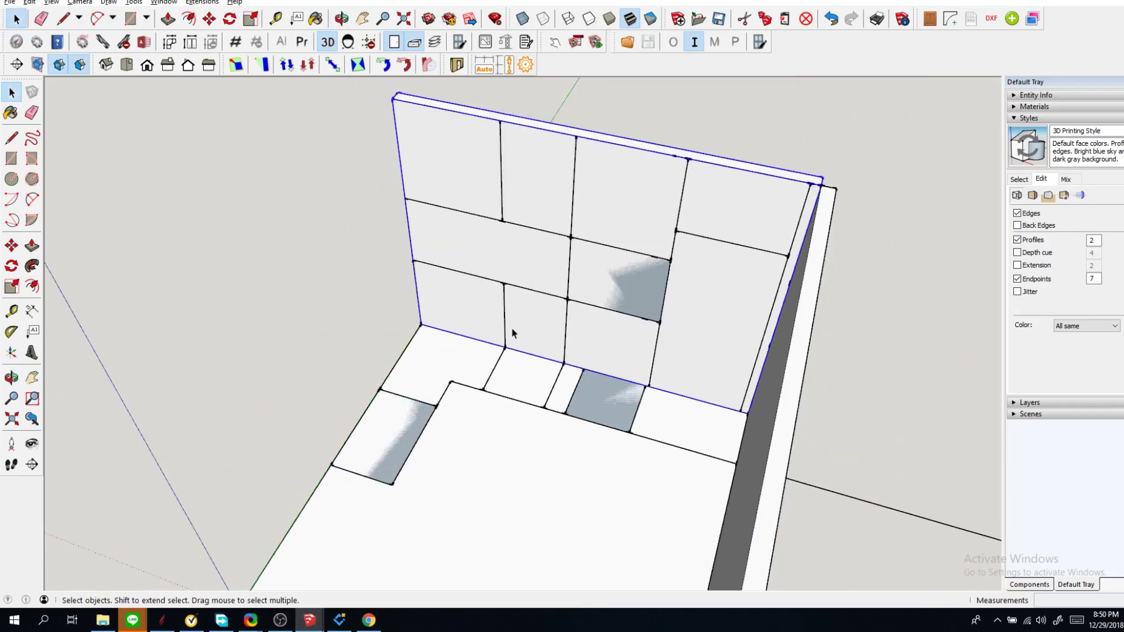
scroll(512, 333, "up", 1)
scroll(492, 335, "up", 1)
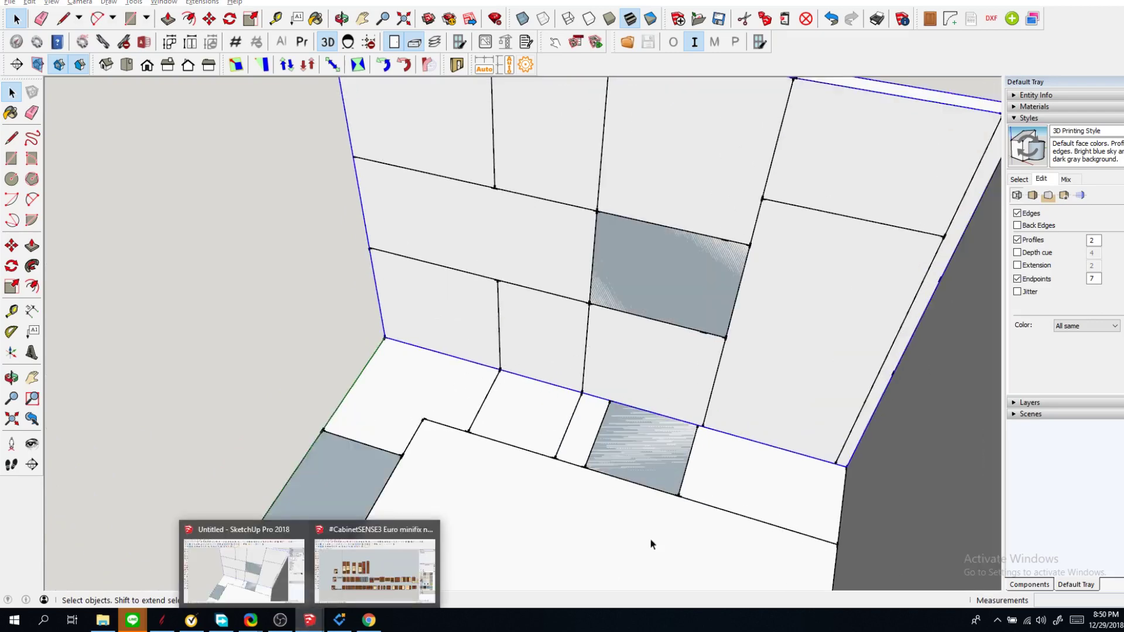
scroll(521, 430, "up", 1)
scroll(521, 431, "up", 1)
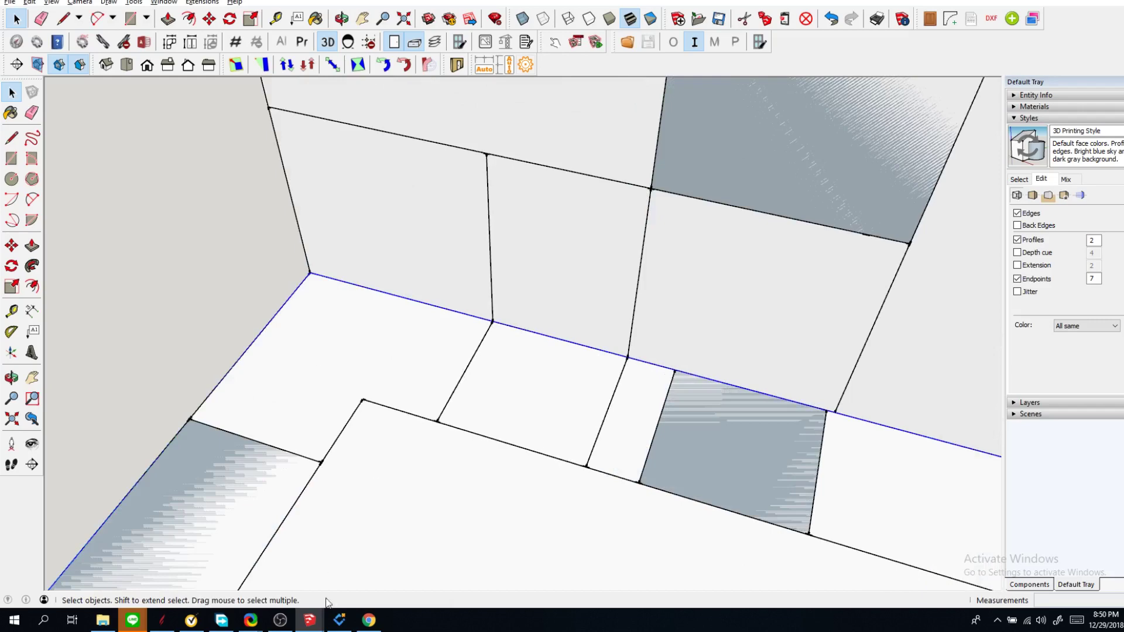
Step: Switch to the CabinetSENSE3 Euro minifix library model, show Scene 2 and copy the L-shaped corner base cabinet
mouse_move(305, 625)
left_click(374, 562)
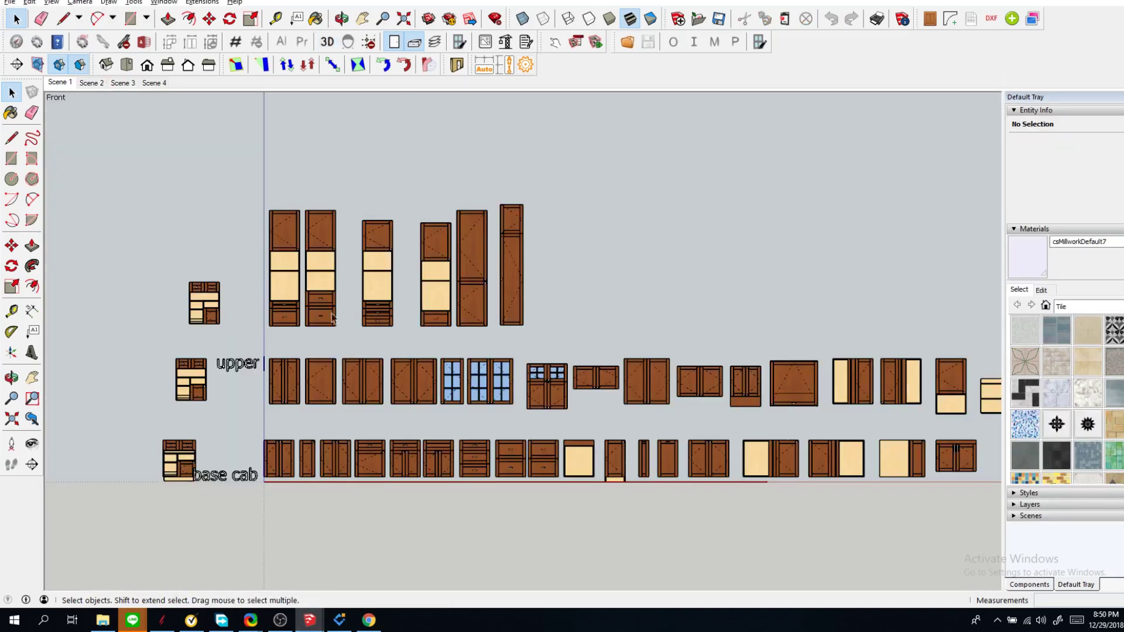
left_click(92, 83)
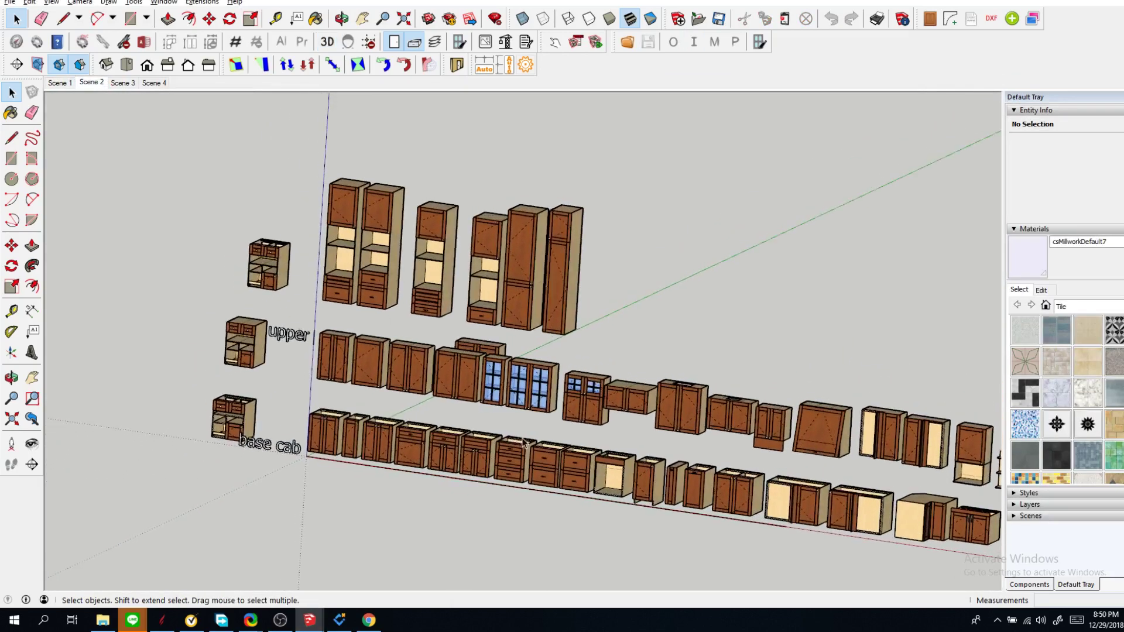
scroll(777, 488, "up", 4)
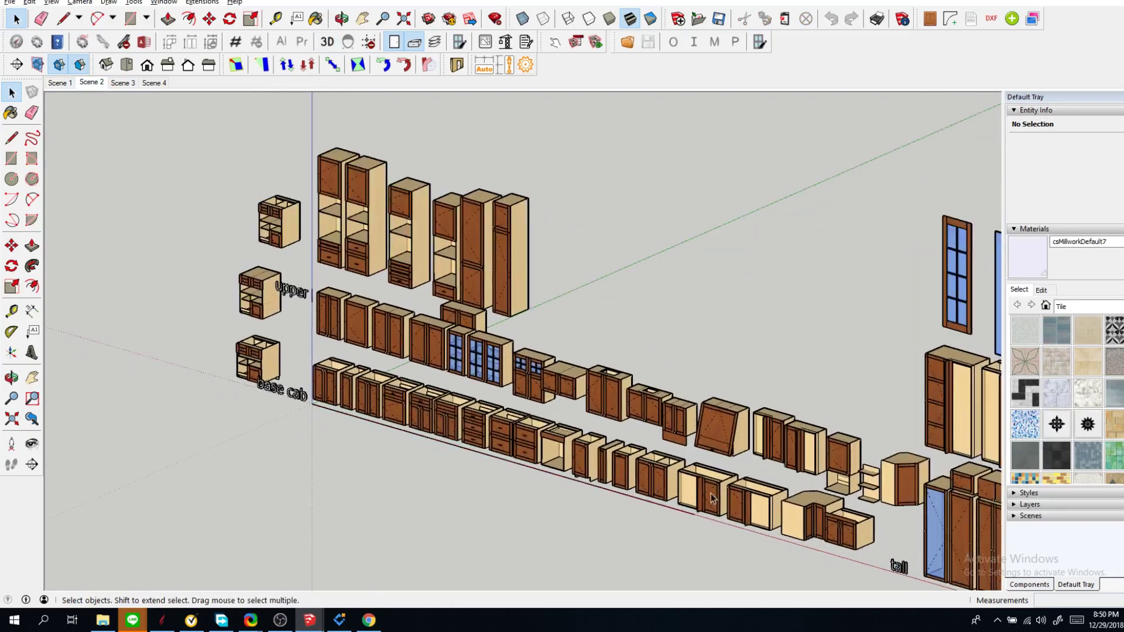
scroll(776, 488, "up", 4)
left_click(883, 556)
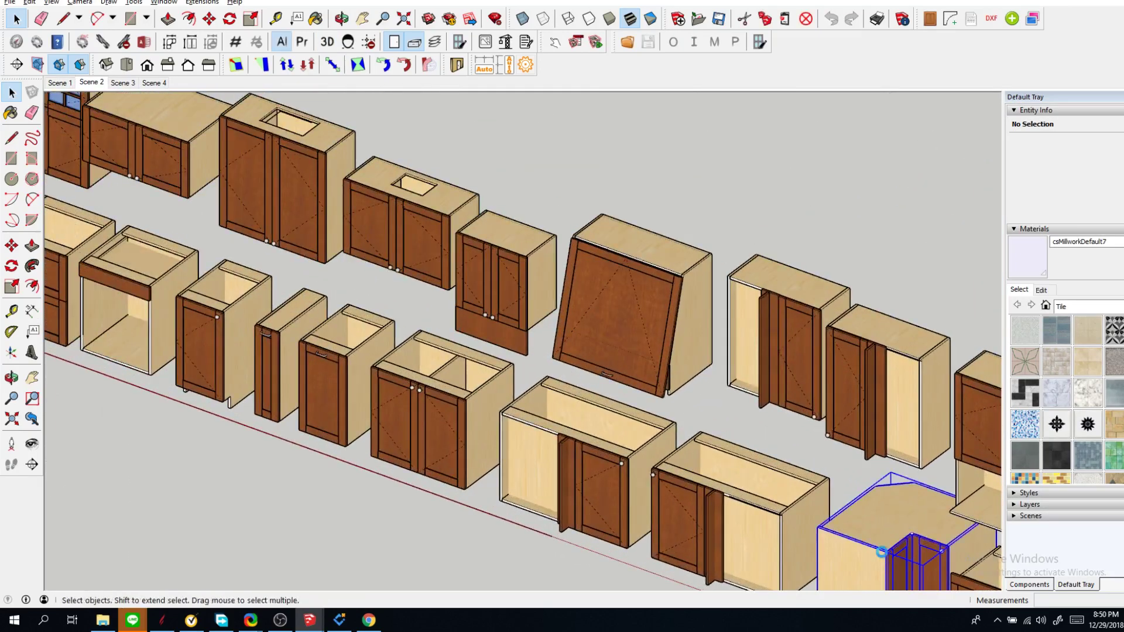
Step: Switch back to the room model, paste the corner base cabinet and move it into the back corner along the layout lines
key("alt+Tab")
scroll(486, 434, "down", 2)
key("ctrl+v")
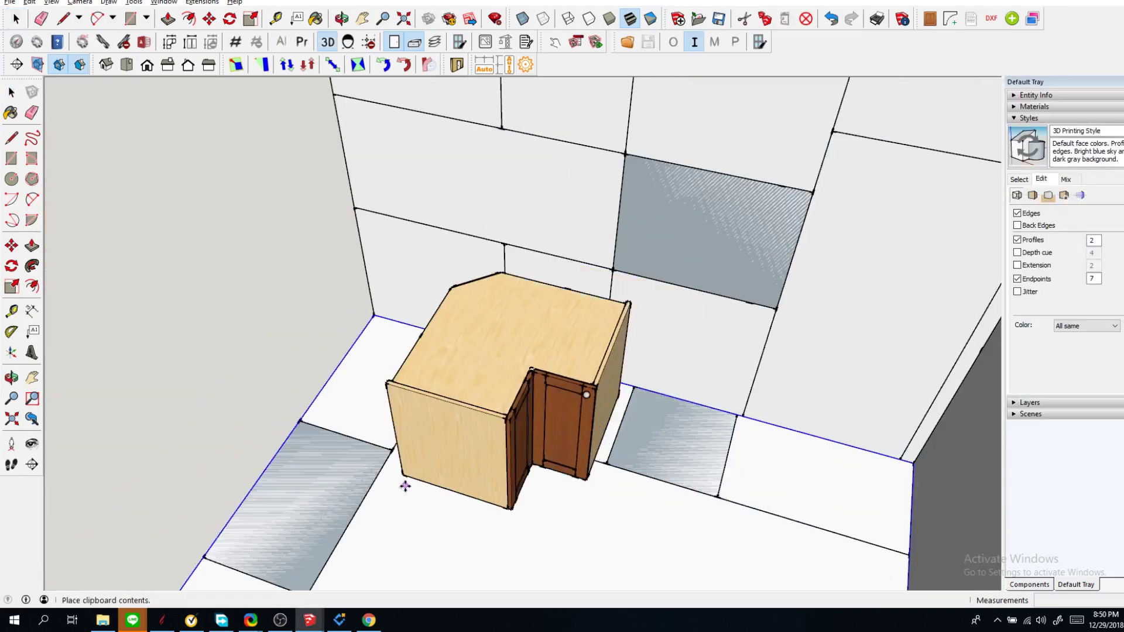
scroll(566, 319, "up", 5)
scroll(656, 325, "up", 1)
left_click(804, 283)
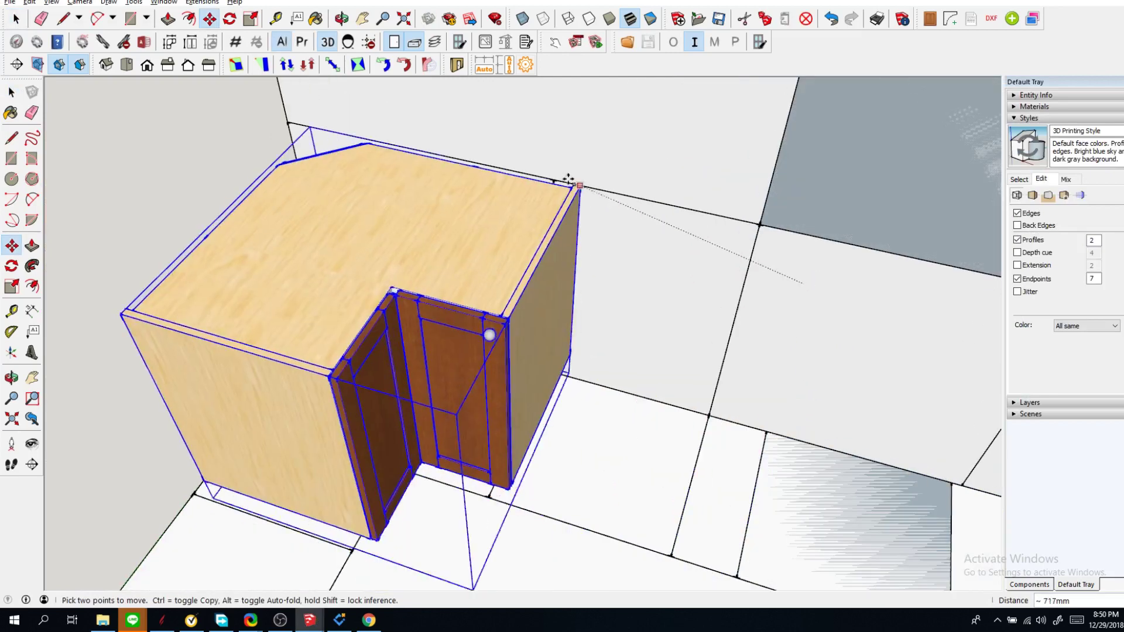
left_click(555, 178)
scroll(560, 242, "down", 3)
key("space")
left_click(600, 297)
scroll(527, 293, "down", 2)
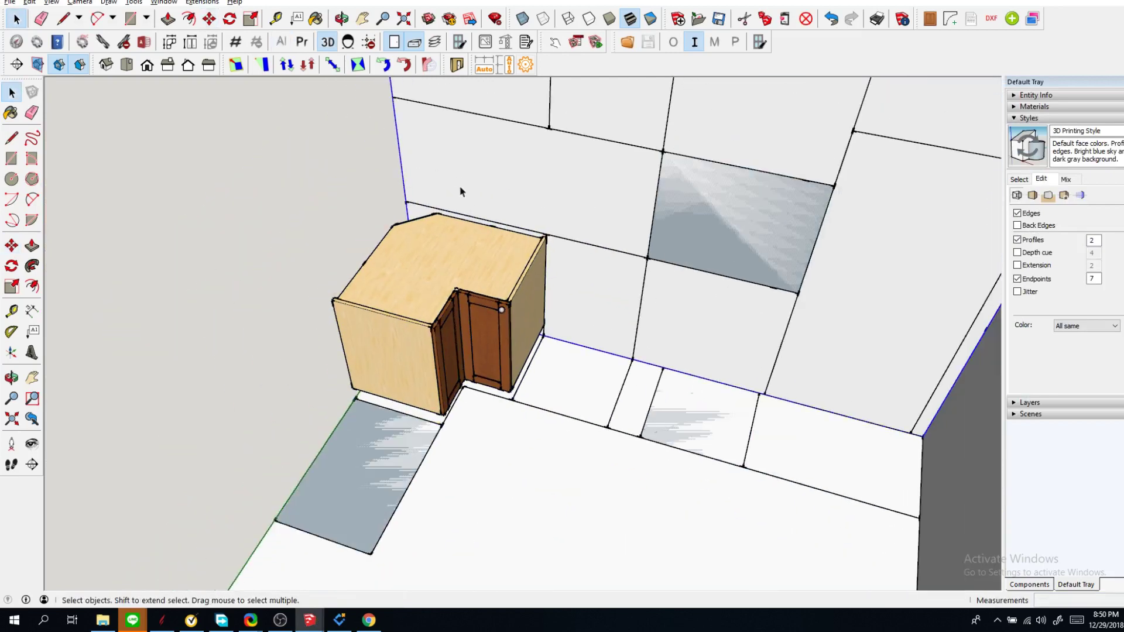
scroll(577, 345, "up", 3)
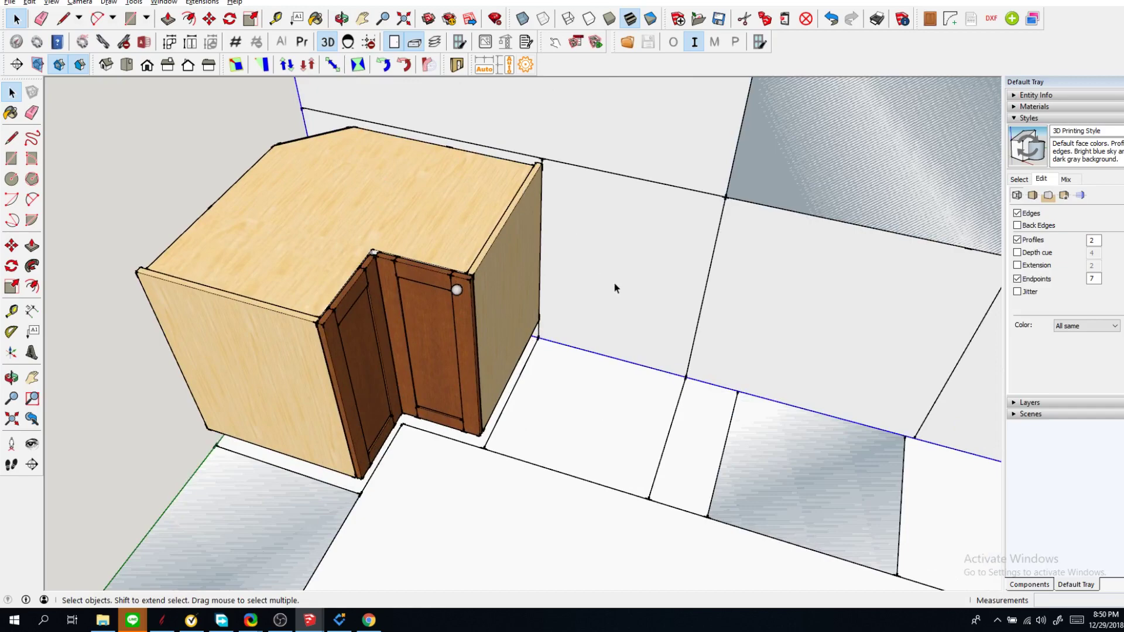
Step: Switch to the cabinet library model and copy the two-drawer base cabinet
key("alt+Tab")
scroll(678, 328, "down", 2)
scroll(197, 253, "up", 2)
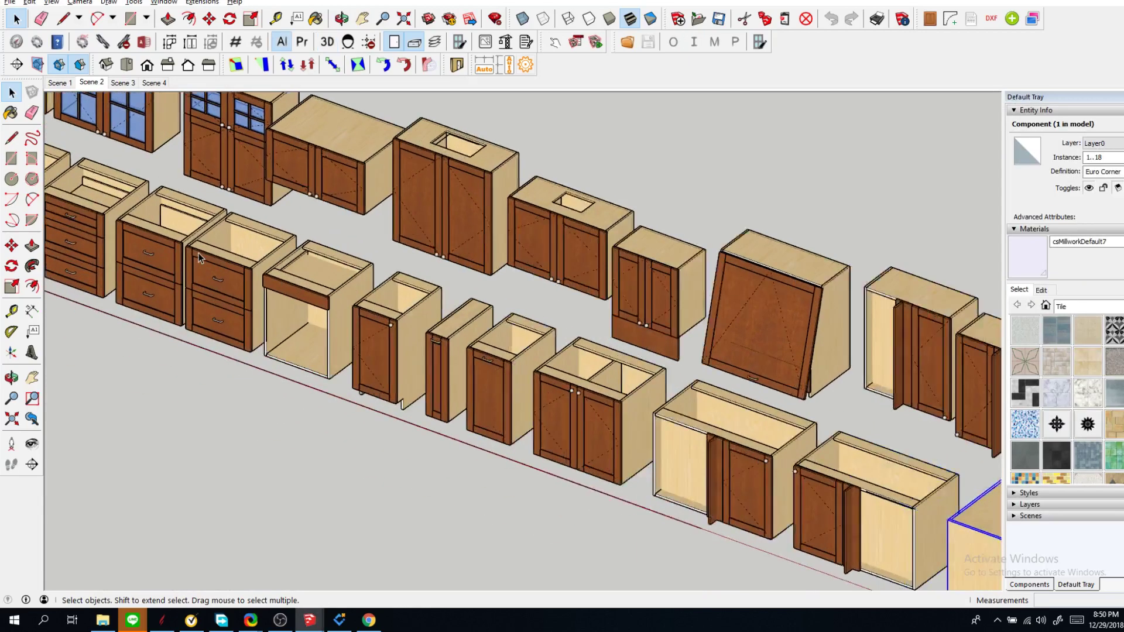
scroll(199, 257, "down", 2)
scroll(199, 254, "up", 2)
left_click(203, 251)
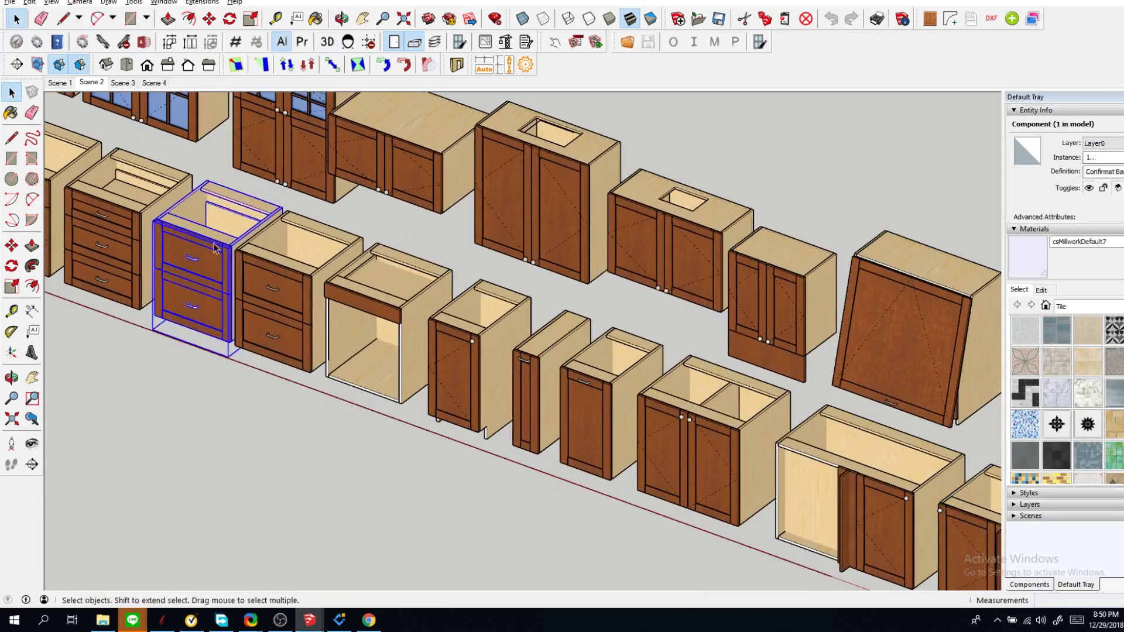
Step: Paste the two-drawer base cabinet into the room model and place it against the corner cabinet along the back wall
key("alt+Tab")
key("ctrl+v")
left_click(566, 446)
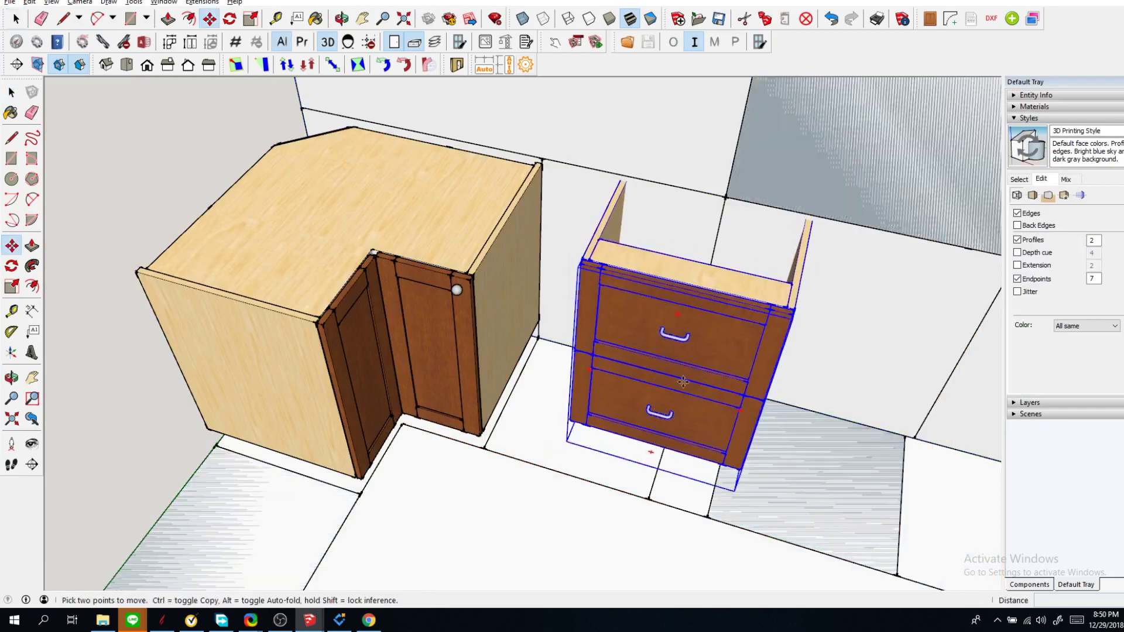
left_click(698, 384)
left_click(528, 353)
scroll(519, 341, "down", 3)
key("space")
left_click(665, 393)
scroll(541, 316, "down", 1)
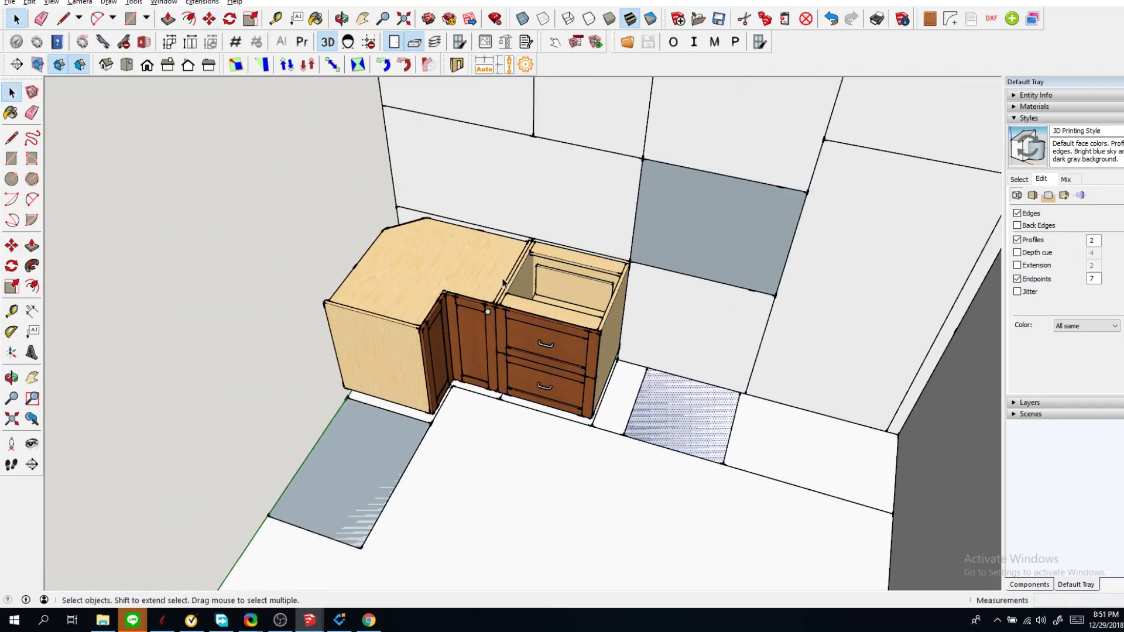
Step: Switch to the cabinet library model and copy the narrow pull-out base cabinet
scroll(594, 355, "down", 3)
scroll(590, 434, "up", 3)
key("alt+Tab")
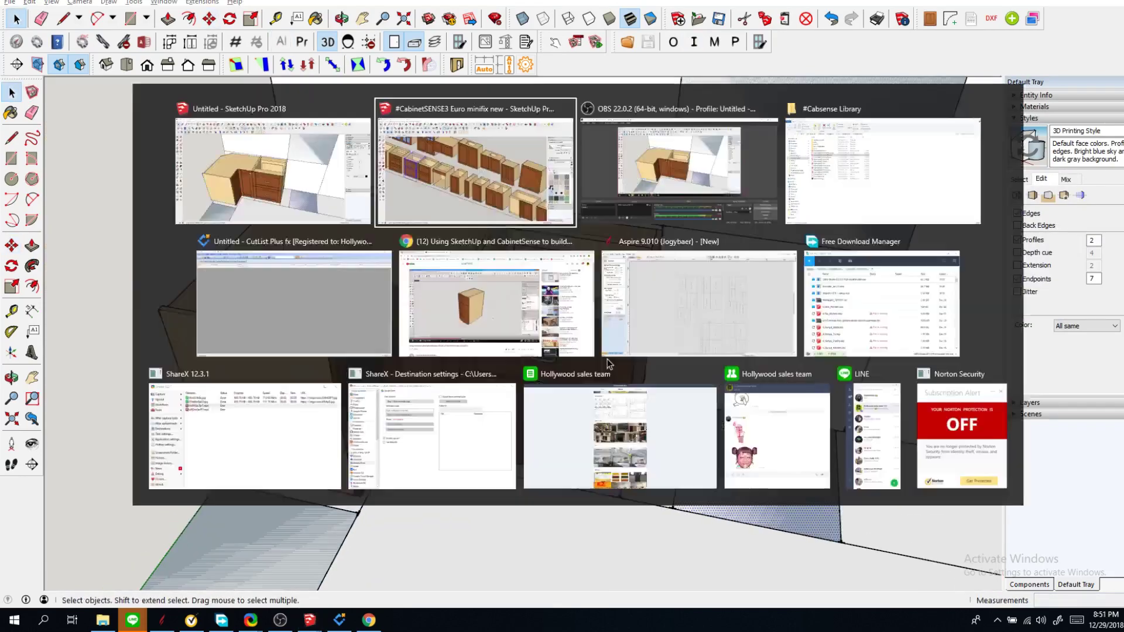
left_click(556, 342)
key("ctrl+c")
Step: Paste the narrow base cabinet into the room model, placing it beside the two-drawer cabinet
key("alt+Tab")
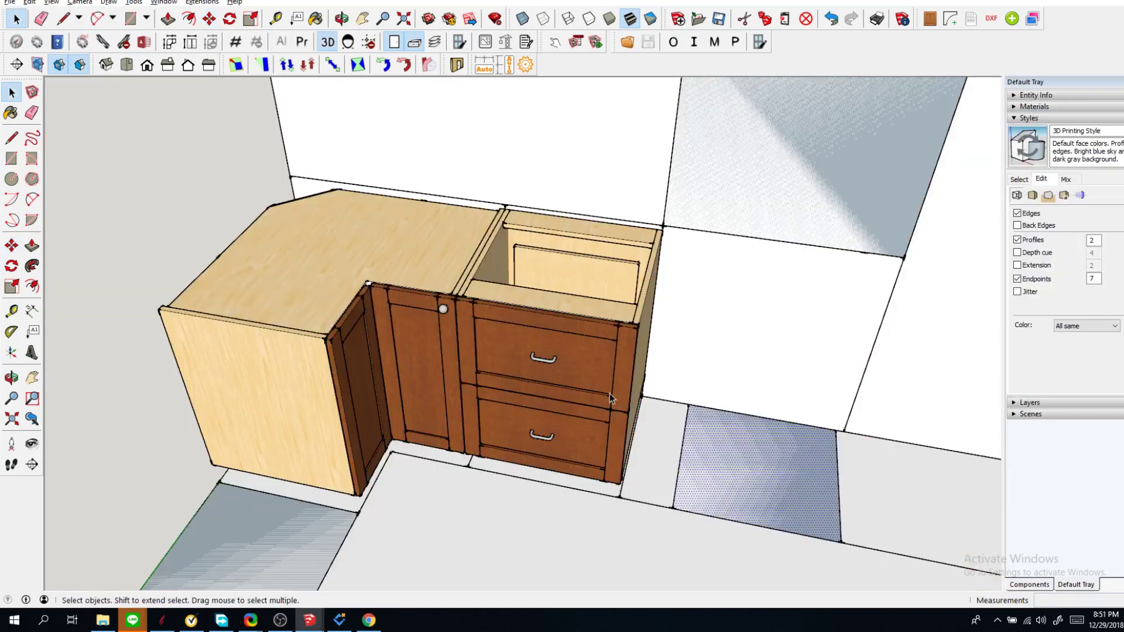
key("ctrl+v")
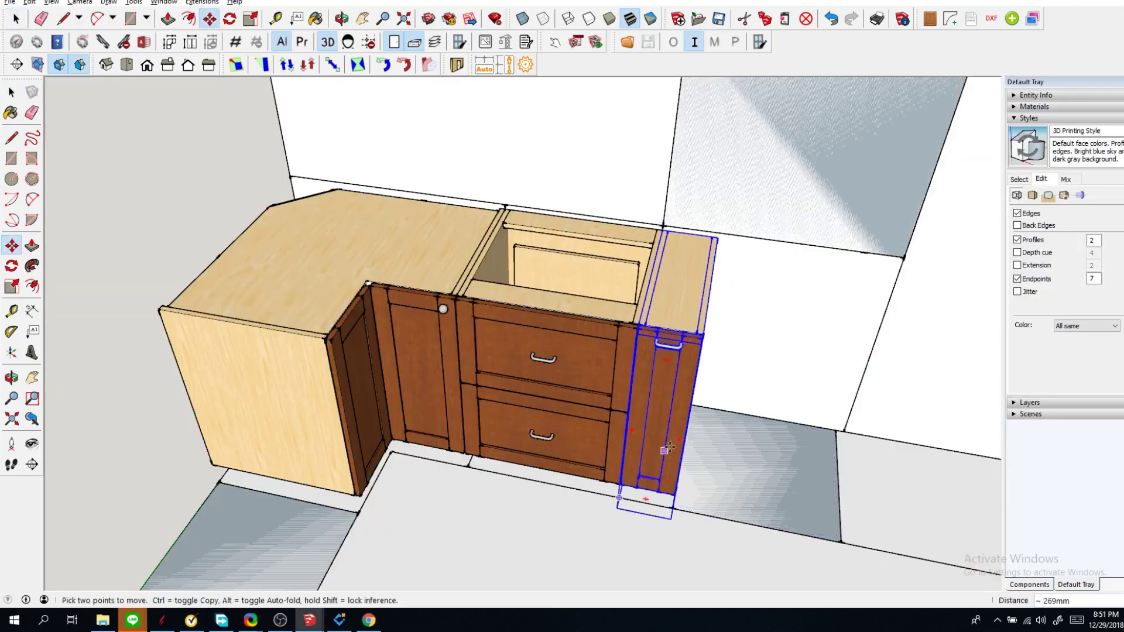
left_click(643, 488)
scroll(485, 419, "down", 3)
scroll(572, 416, "up", 3)
left_click(464, 350)
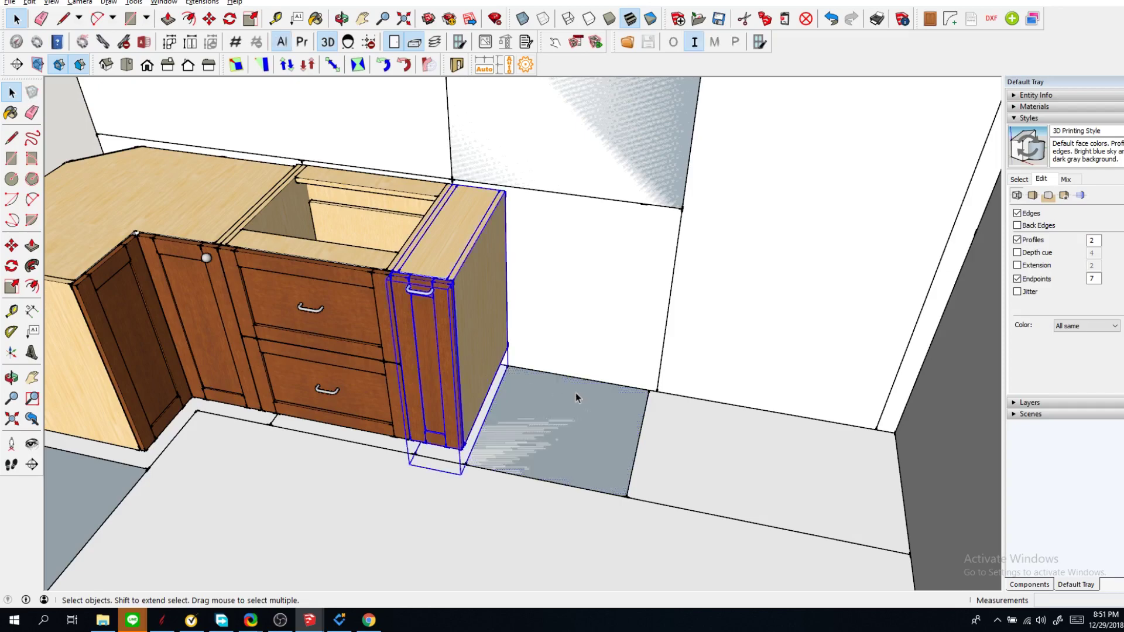
Step: Switch to the cabinet library model and copy the tall cabinet with open shelves and drawers
key("alt+Tab")
left_click(614, 460)
scroll(654, 487, "down", 3)
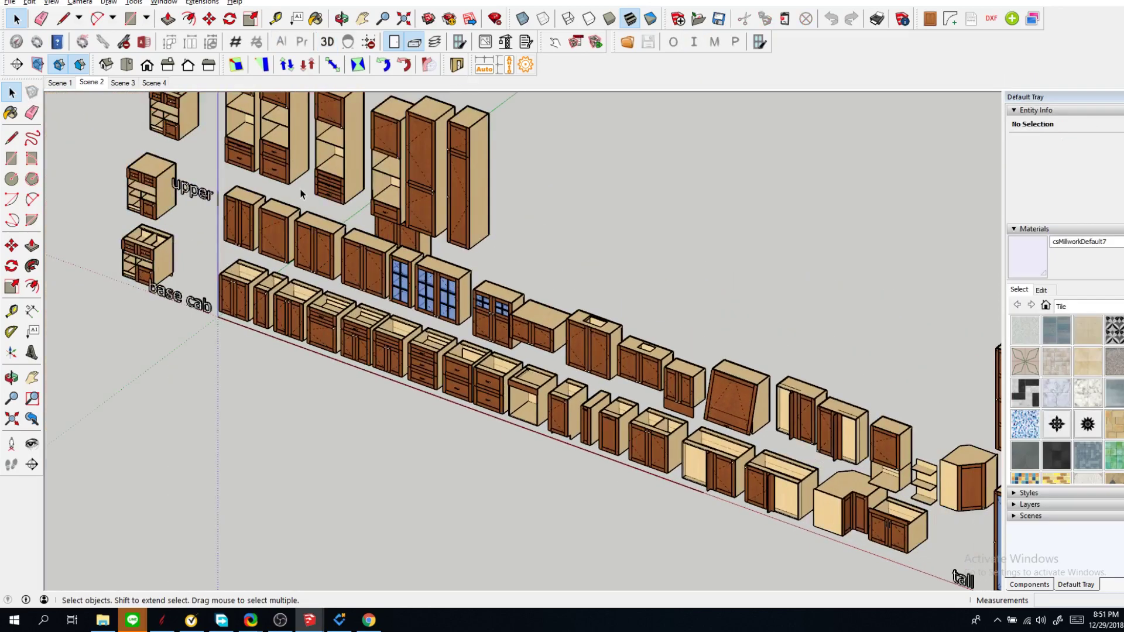
scroll(268, 142, "up", 2)
scroll(304, 170, "down", 2)
left_click(426, 194)
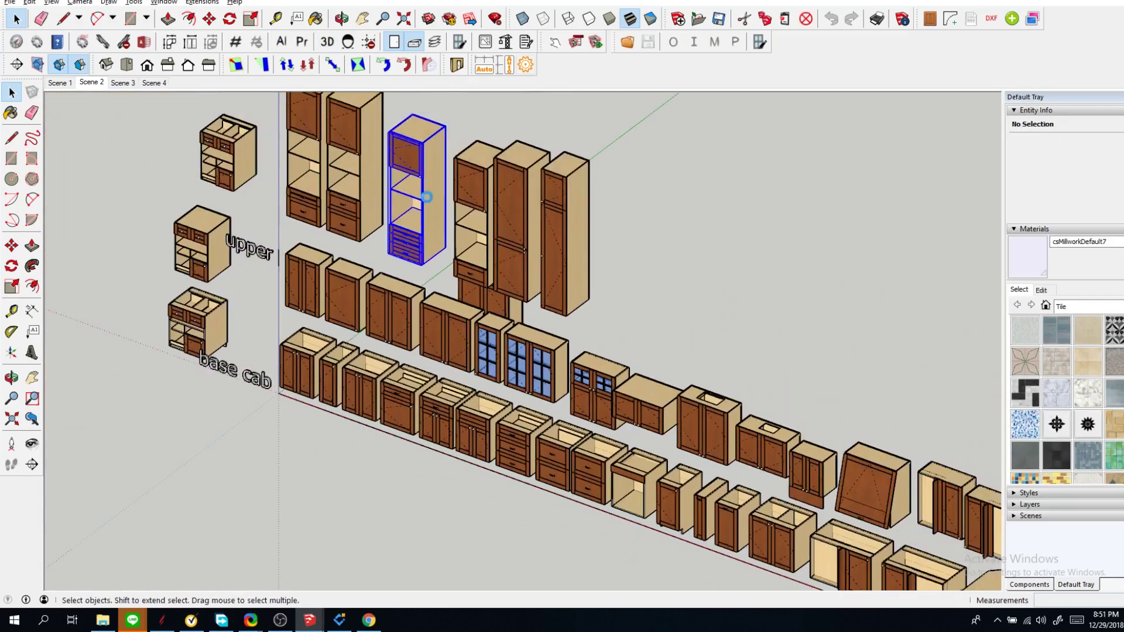
Step: Paste the tall open-shelf cabinet into the room model near the narrow base cabinet
key("alt+Tab")
key("ctrl+v")
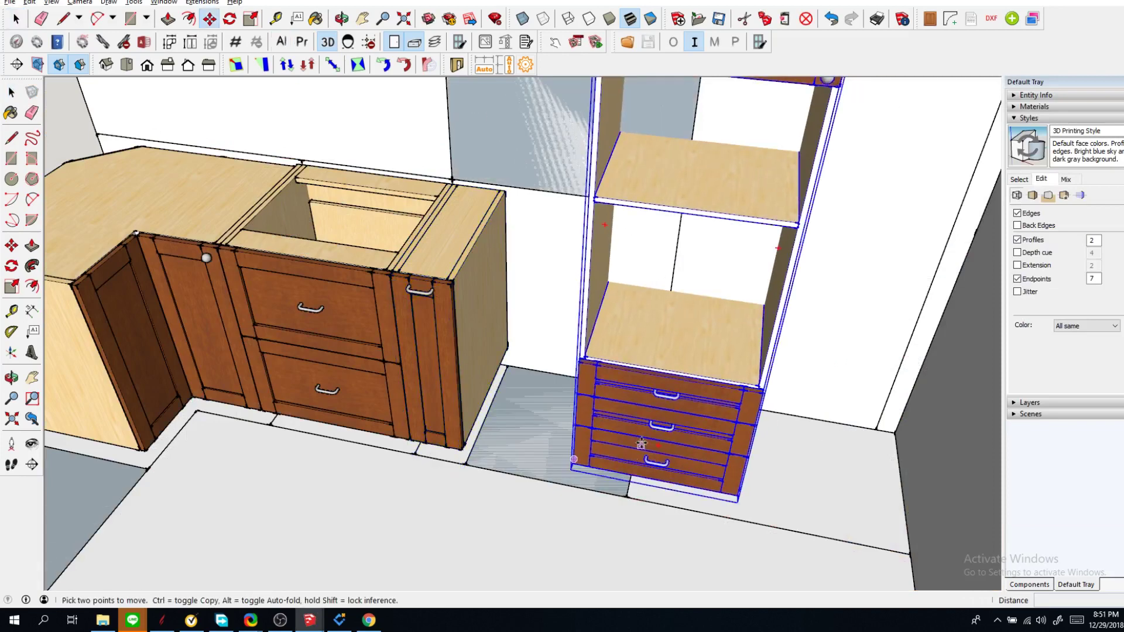
middle_click_drag(480, 420, 527, 409)
scroll(585, 403, "up", 3)
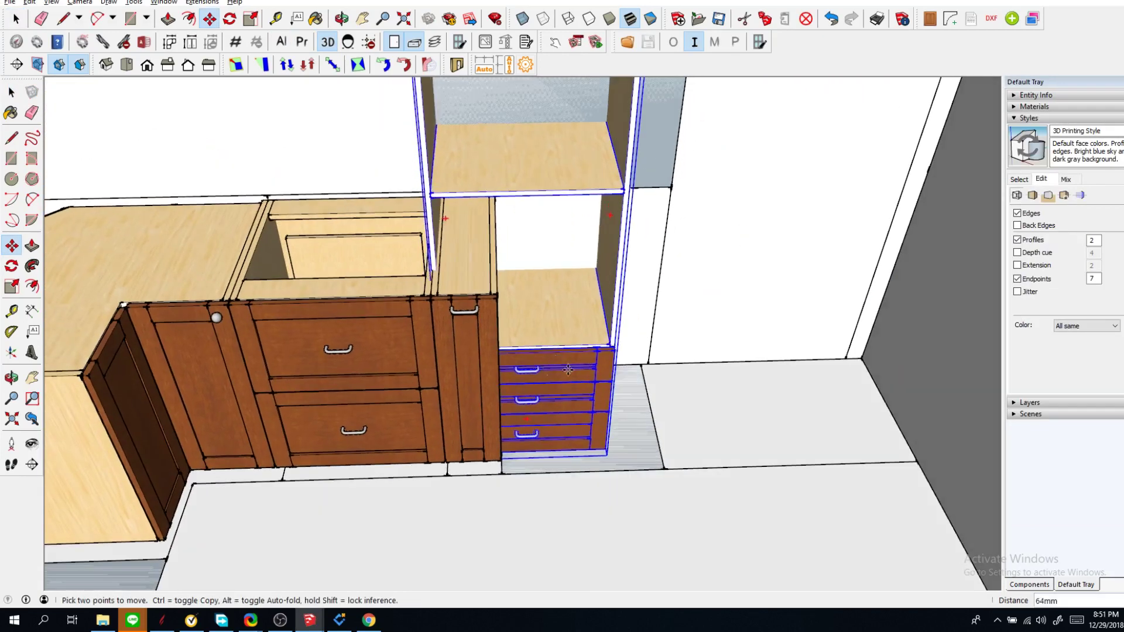
left_click(632, 402)
middle_click_drag(476, 384, 556, 377)
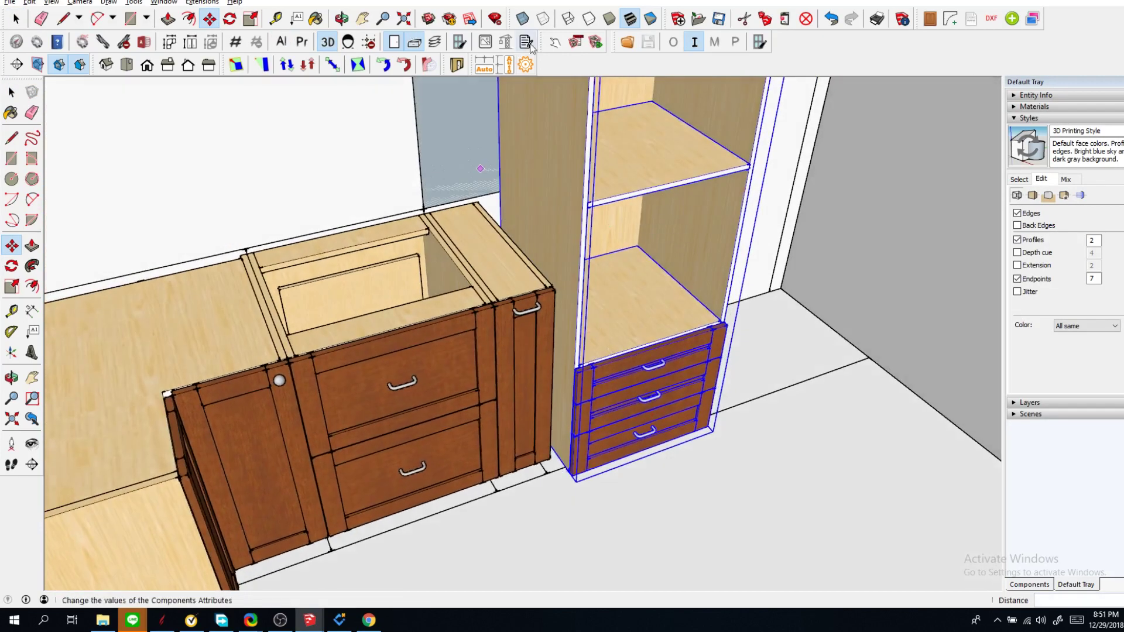
Step: Set Alignment Active to Yes in the tall cabinet's component options and move the cabinet against the narrow base cabinet
left_click(434, 41)
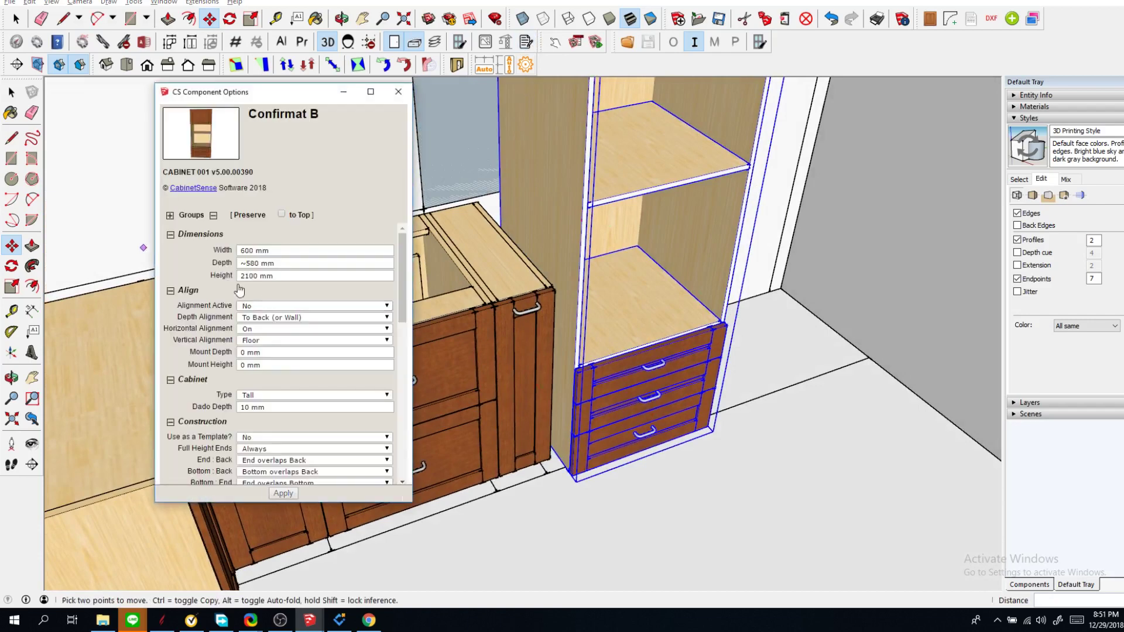
left_click(252, 306)
left_click(250, 315)
left_click(292, 493)
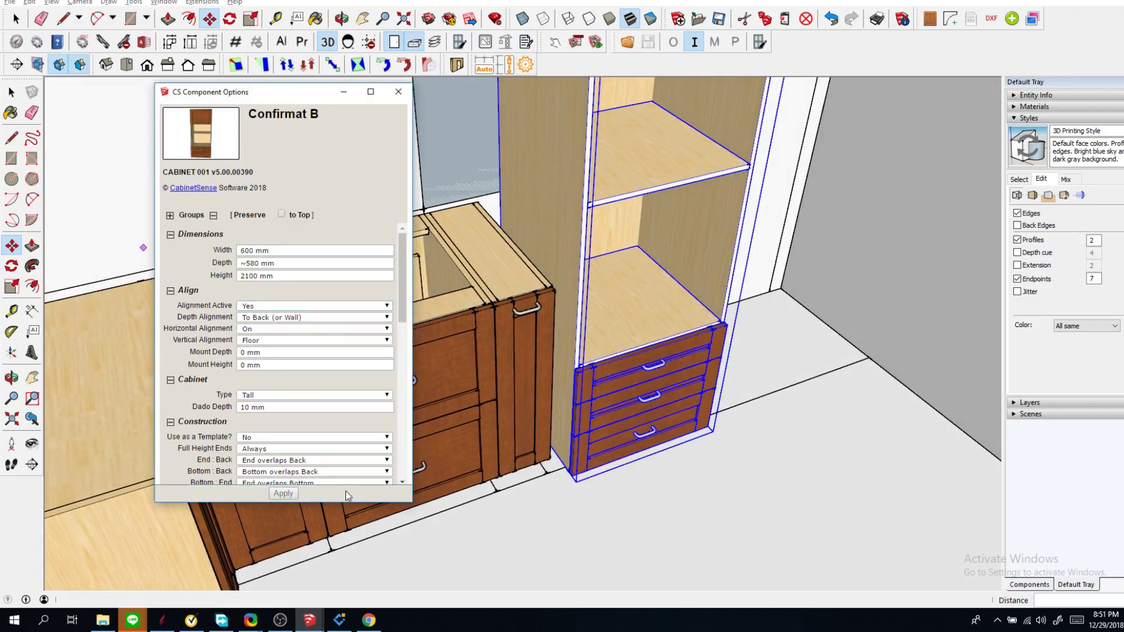
left_click(661, 418)
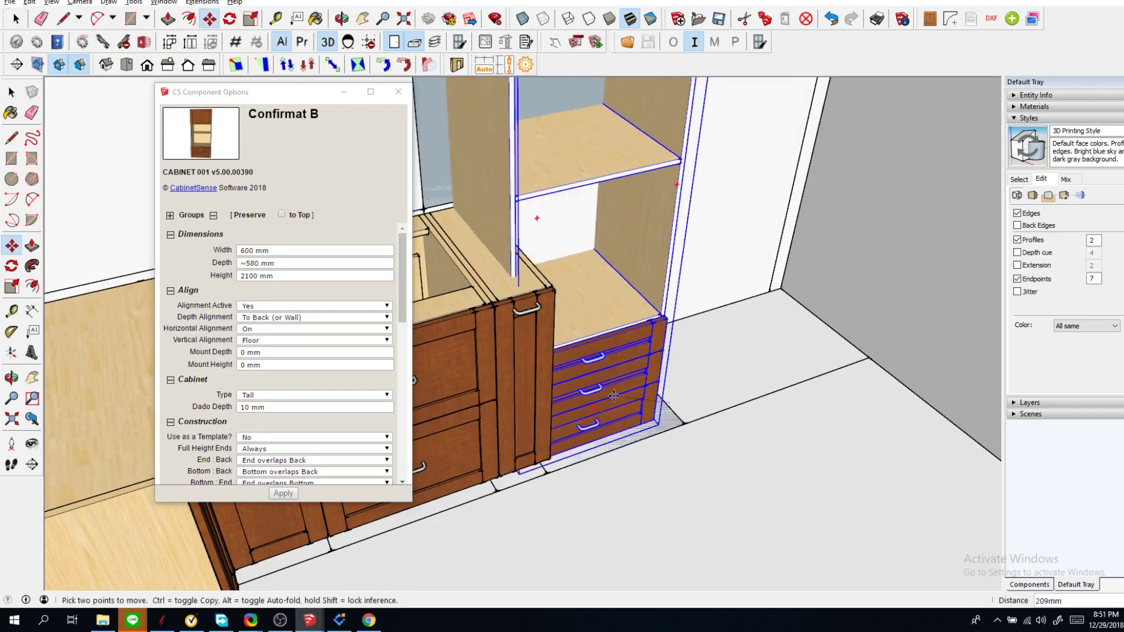
key("space")
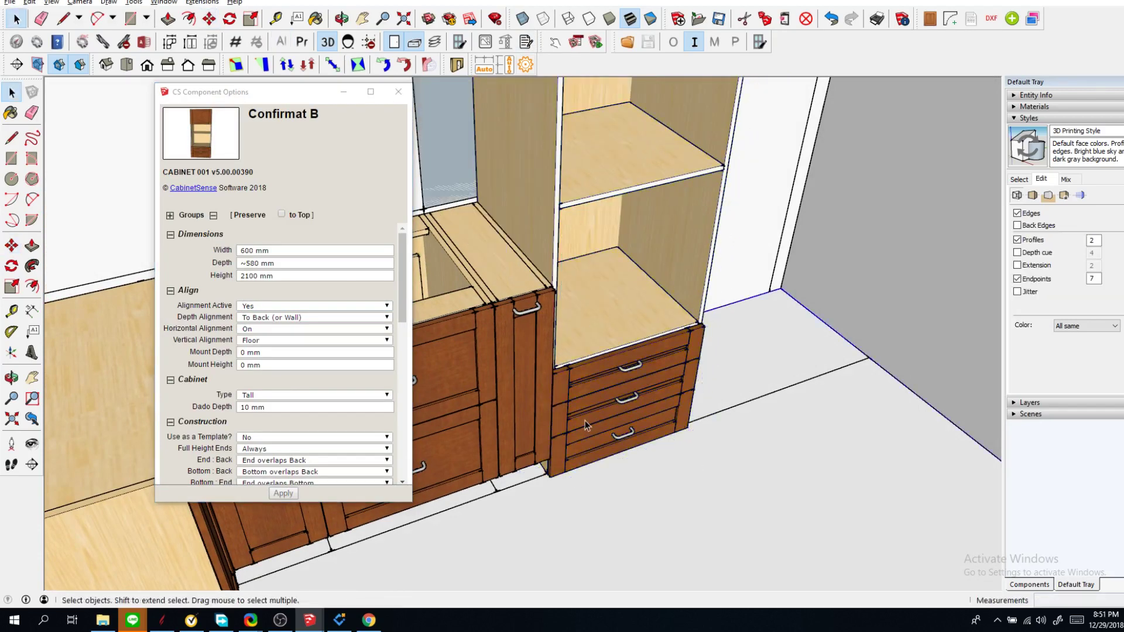
Step: Set the tall cabinet's mount height to 100 mm
triple_click(251, 364)
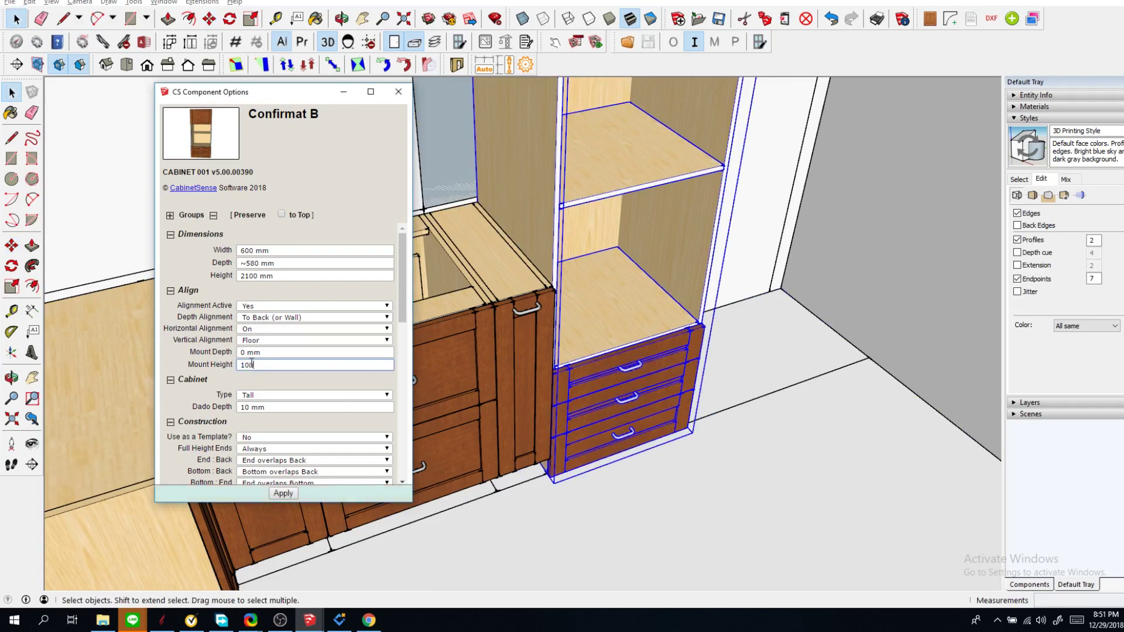
type("100")
scroll(688, 433, "down", 3)
scroll(689, 433, "down", 4)
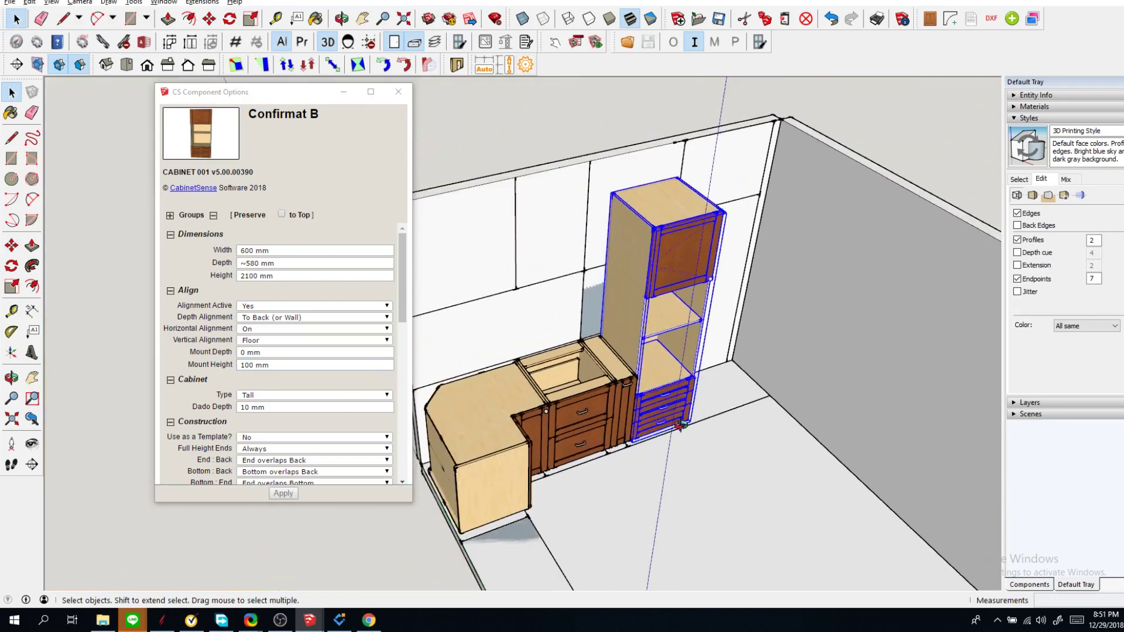
Step: Draw a horizontal guide line across the wall panels just below the wall's upper edge
middle_click_drag(689, 433, 620, 353)
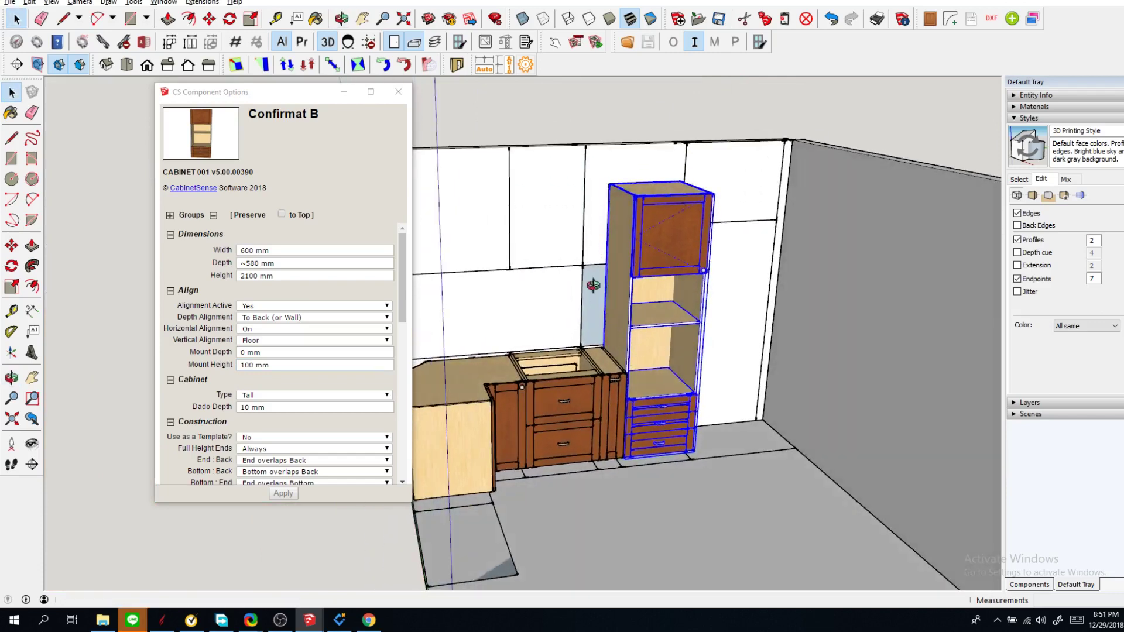
middle_click_drag(592, 286, 687, 283)
scroll(687, 284, "down", 1)
scroll(589, 263, "up", 1)
key("l")
left_click(604, 267)
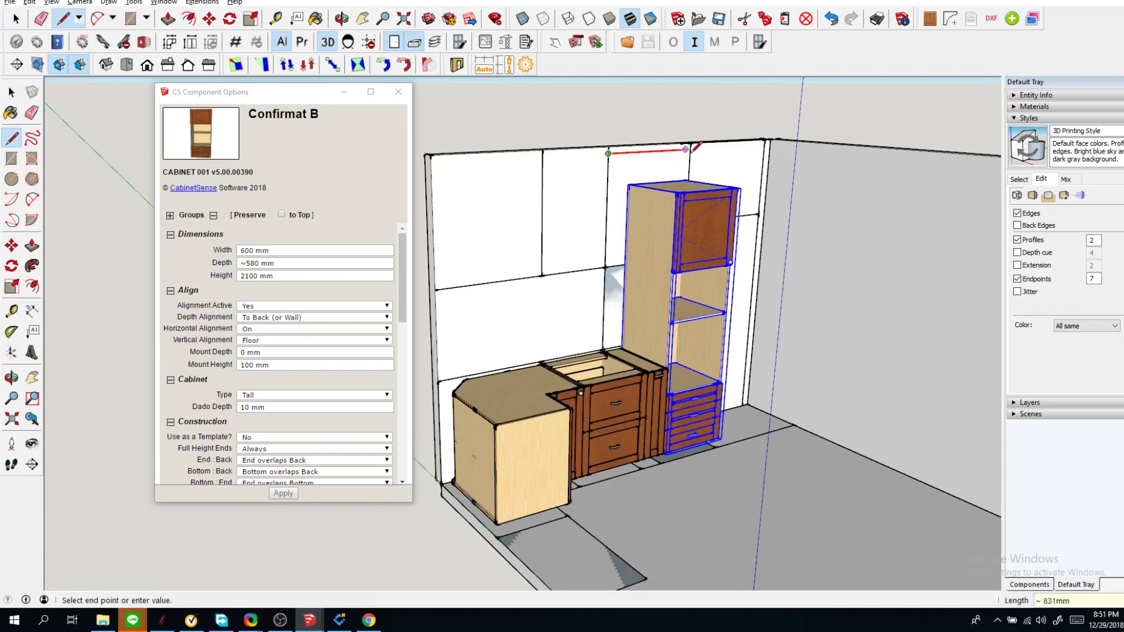
key("Escape")
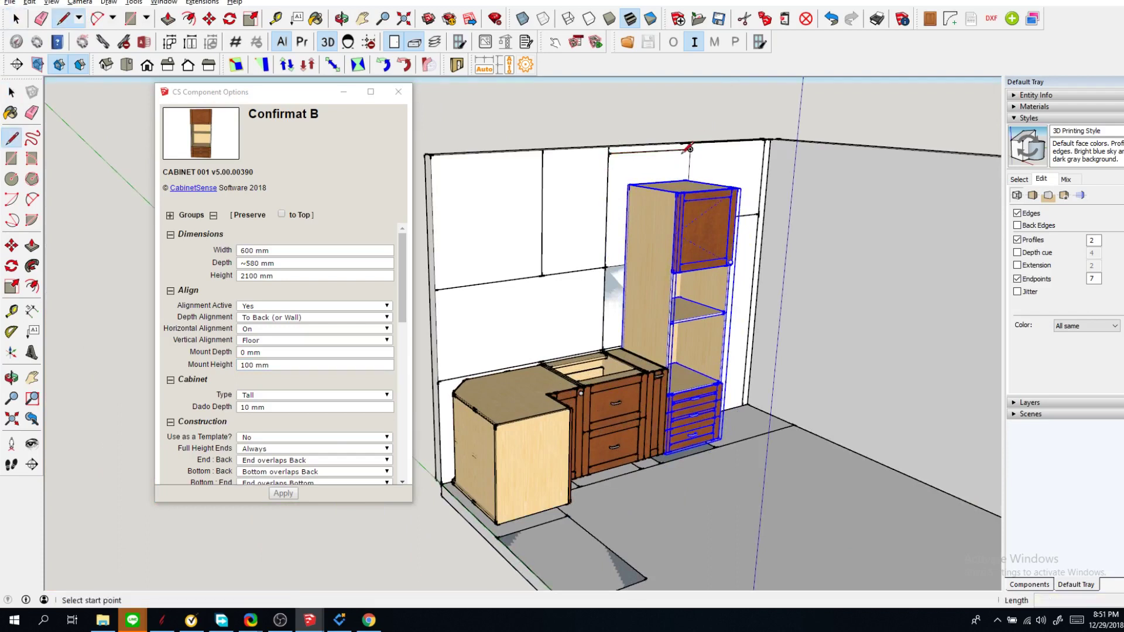
key("space")
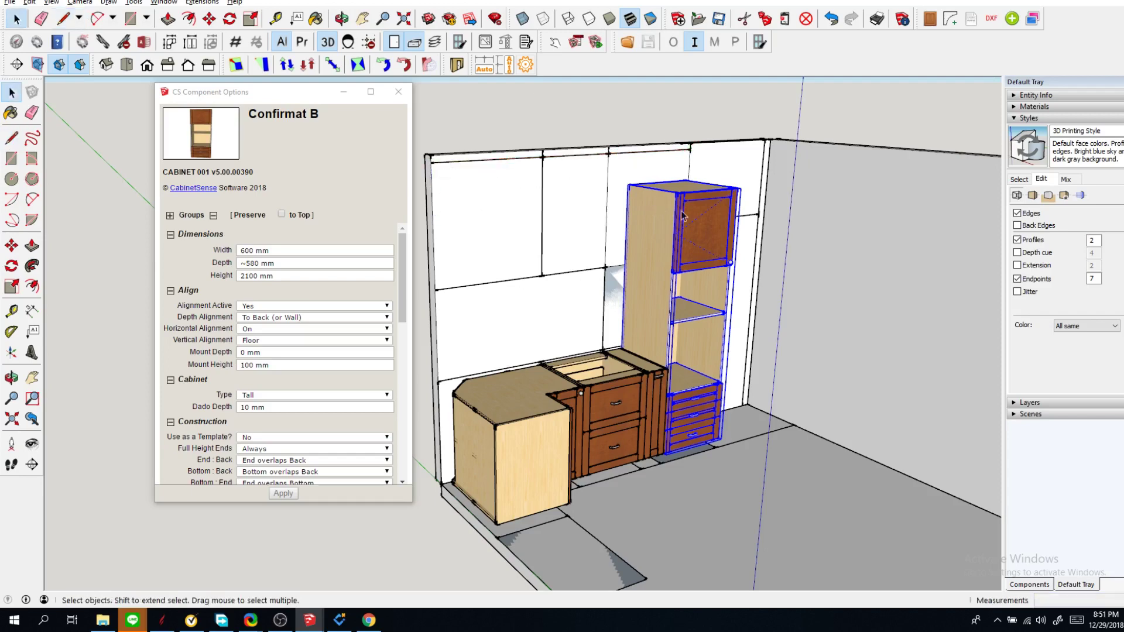
Step: Measure the gap between the tall cabinet's top corner and the guide line, and set the cabinet's height to 2350 mm
scroll(686, 206, "up", 3)
scroll(684, 206, "down", 5)
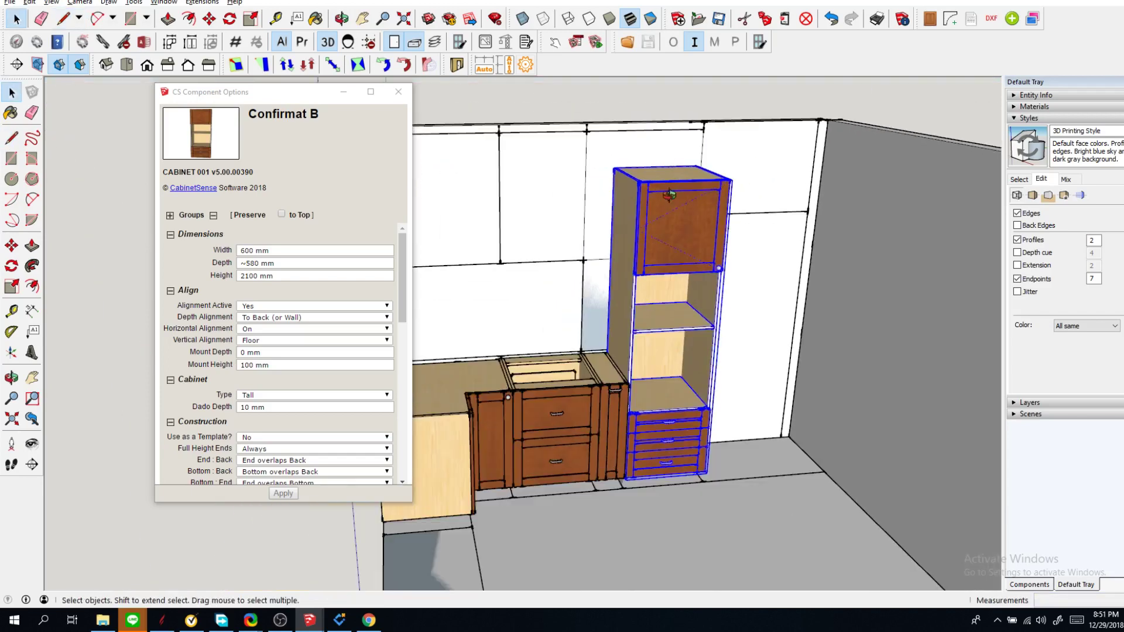
scroll(634, 190, "up", 2)
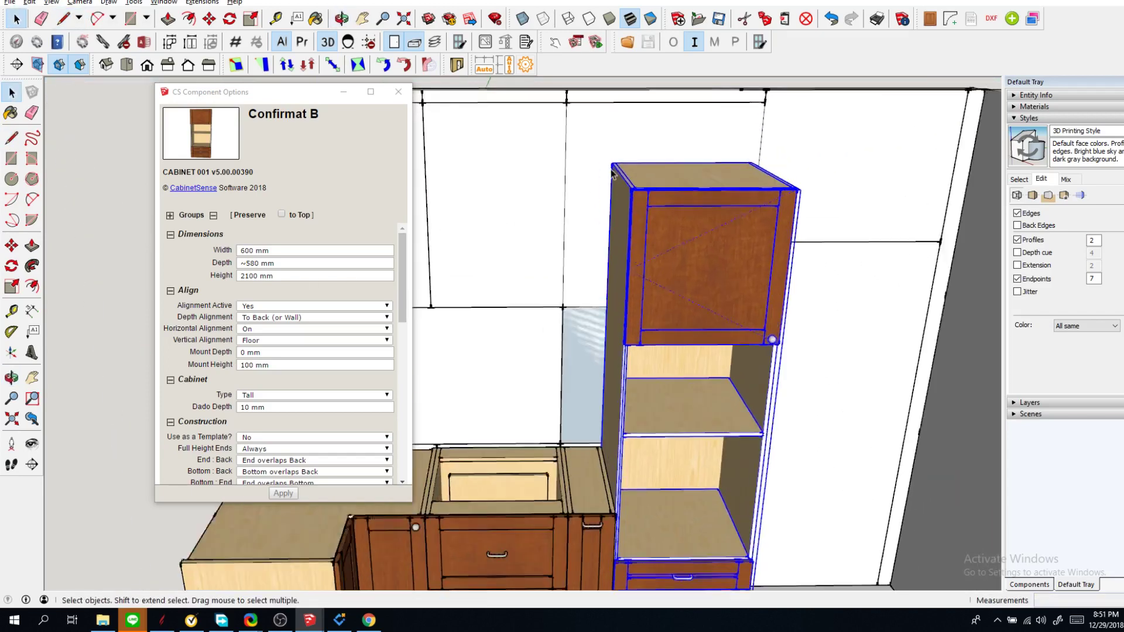
scroll(612, 173, "up", 2)
key("l")
left_click(612, 159)
scroll(613, 160, "down", 2)
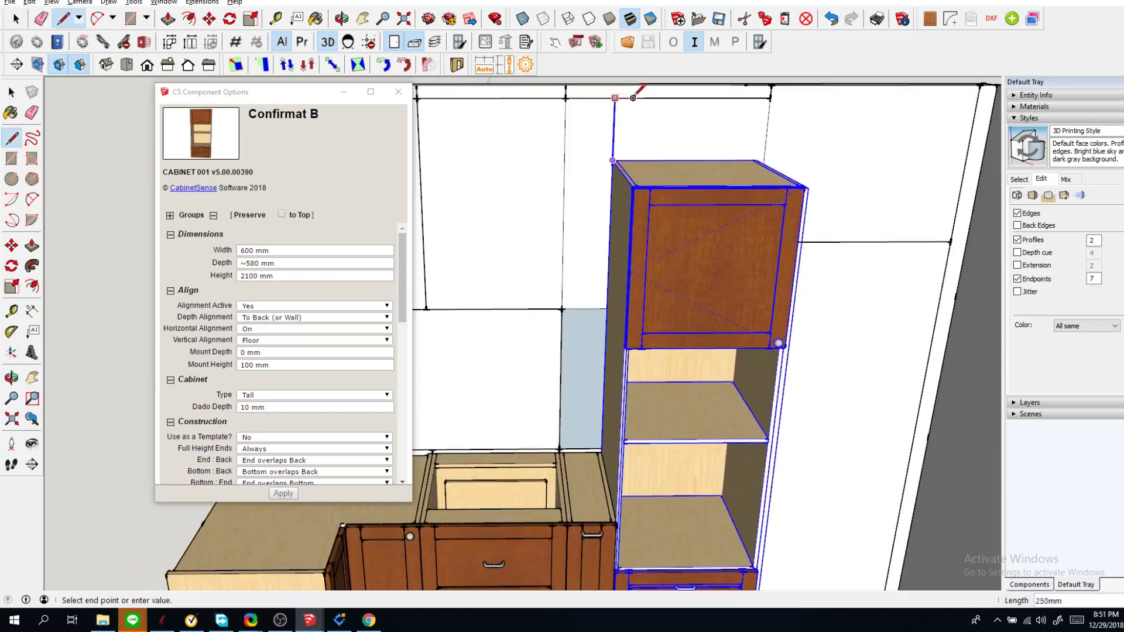
key("Escape")
key("space")
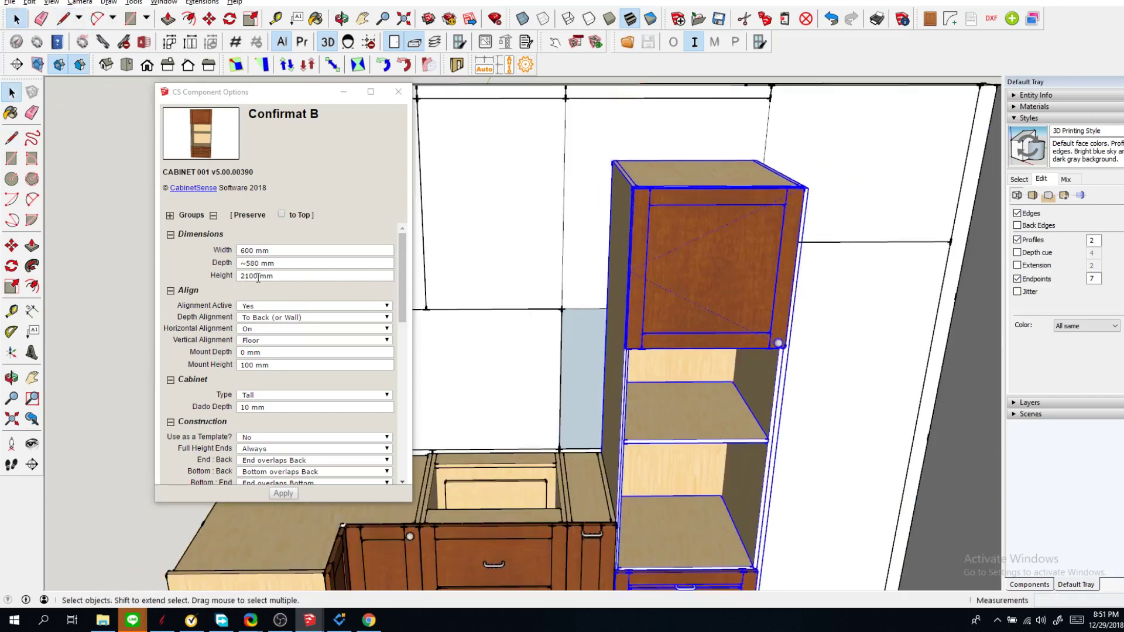
left_click(258, 277)
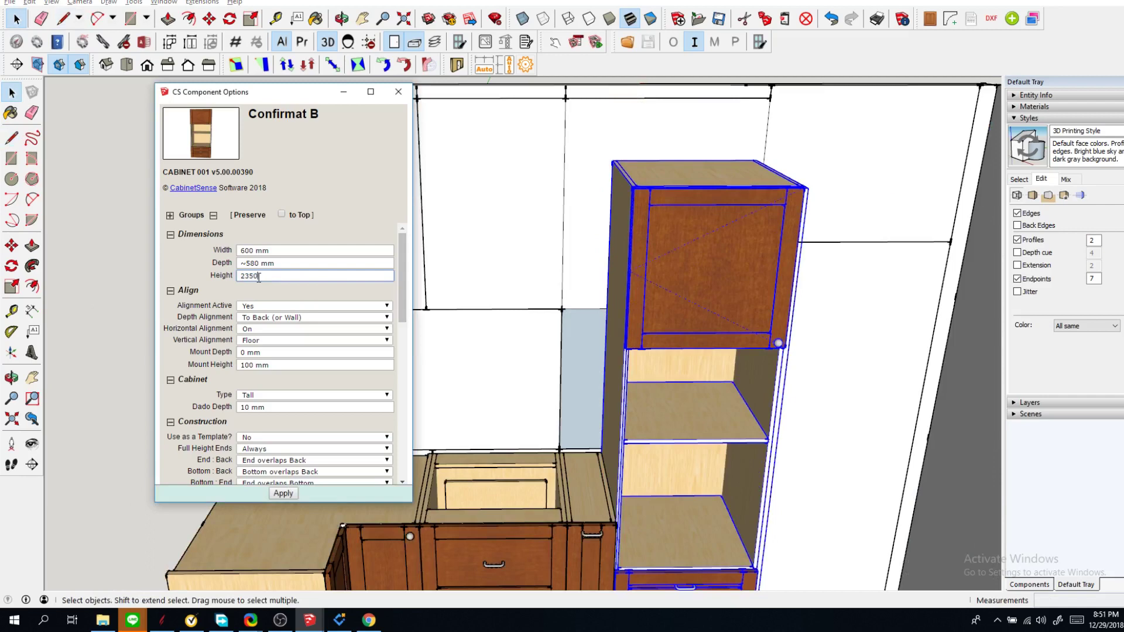
key("Return")
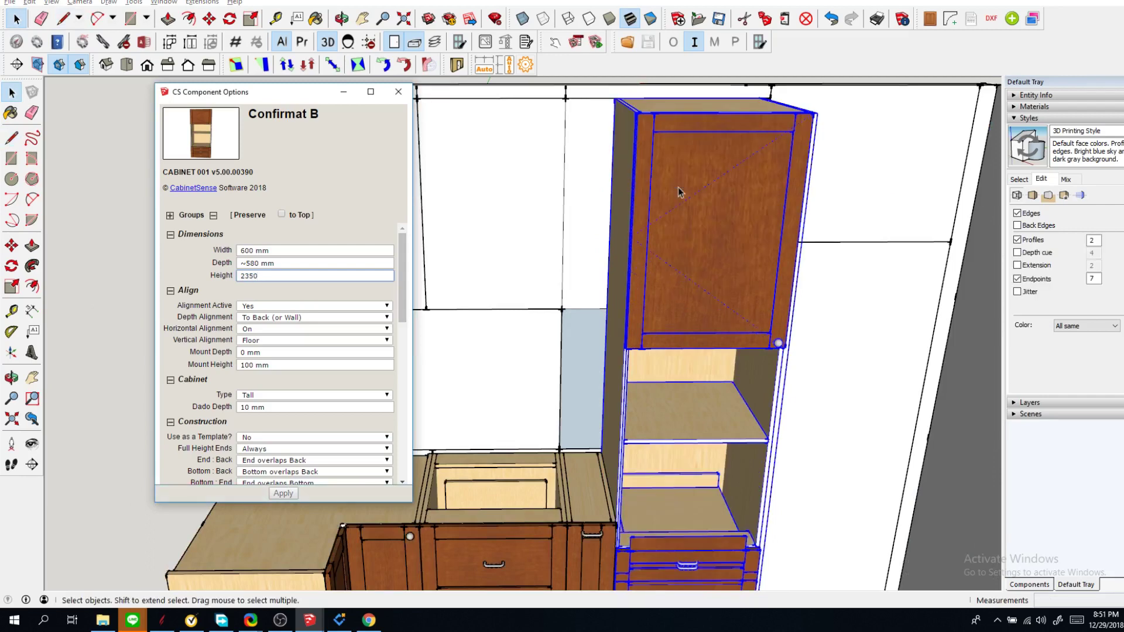
Step: Hide the door layer and move the tall cabinet's lower stretcher down 100 mm
scroll(683, 155, "down", 3)
scroll(727, 560, "up", 1)
scroll(728, 560, "up", 3)
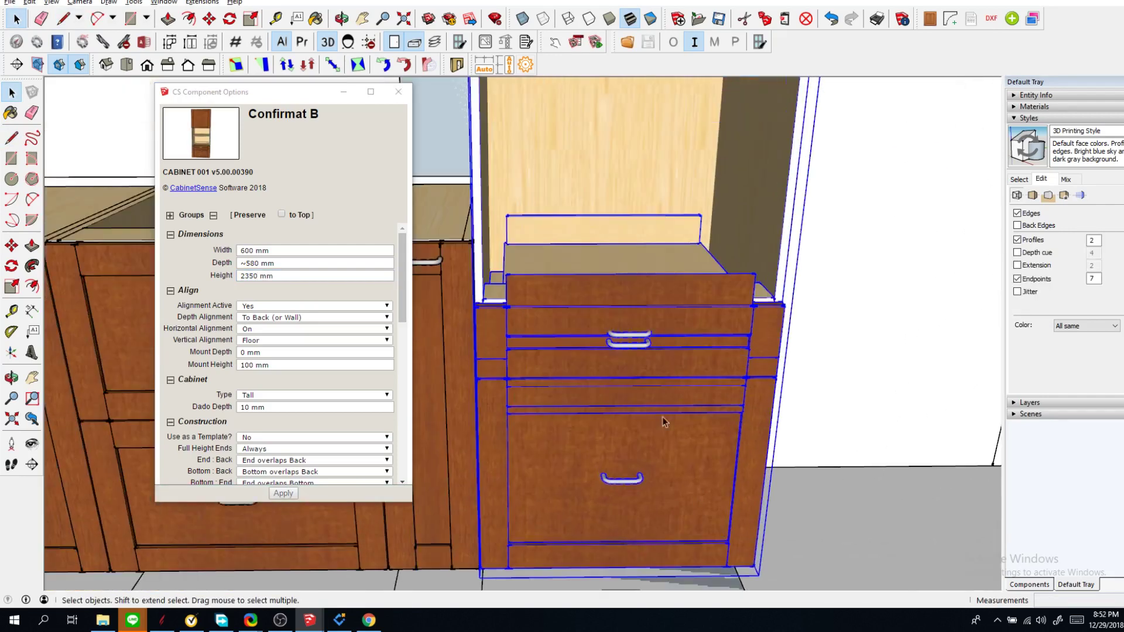
left_click(394, 41)
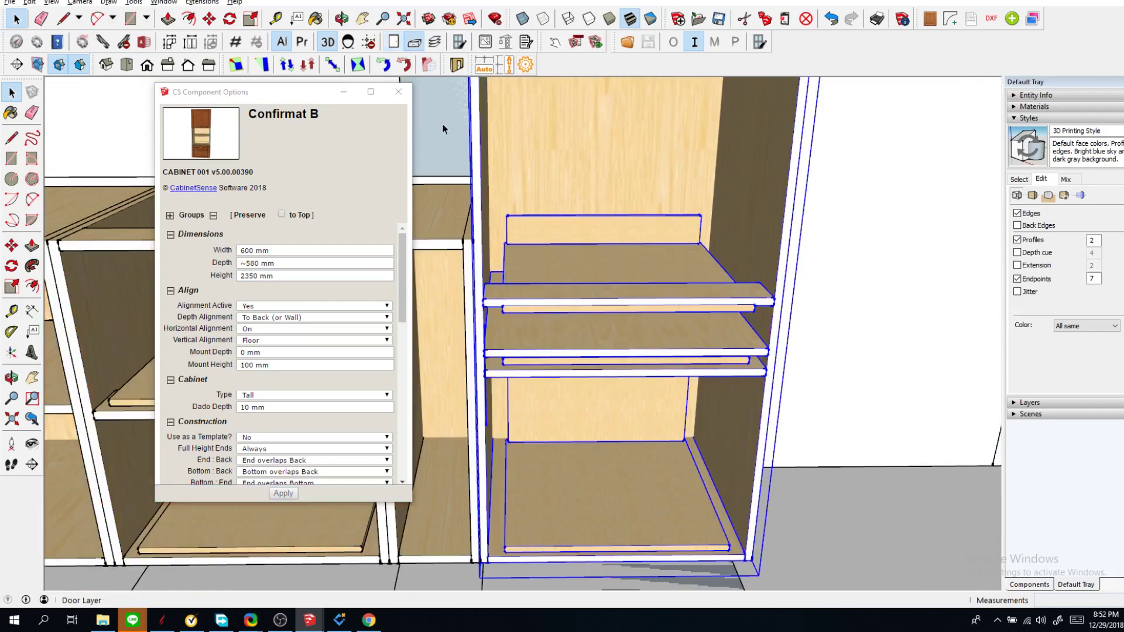
double_click(592, 376)
key("m")
left_click(592, 373)
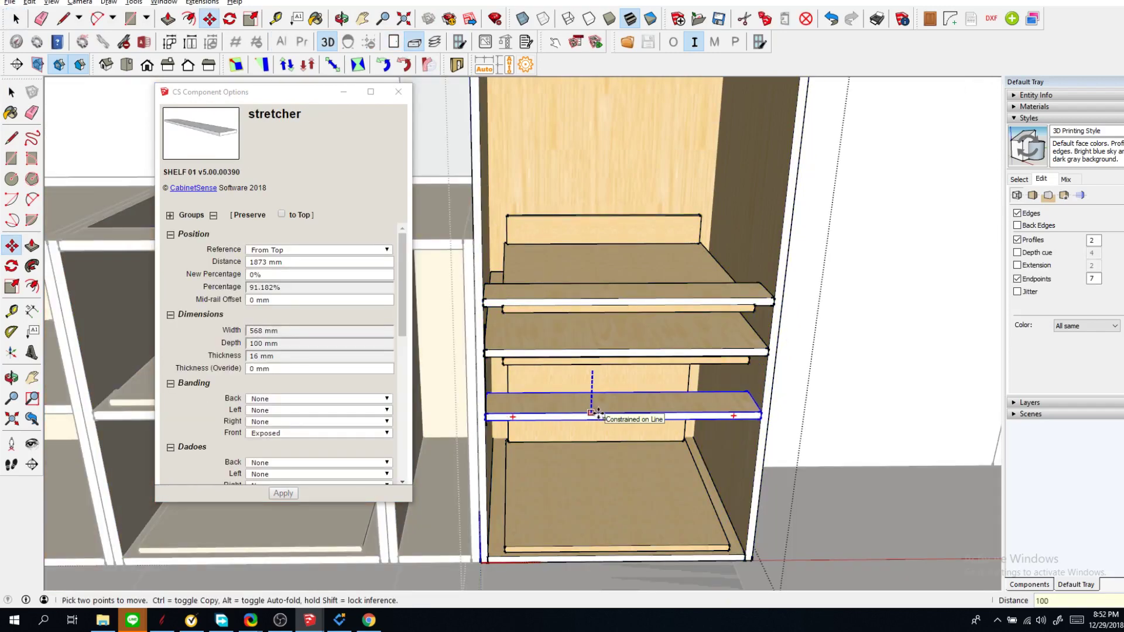
key("Return")
key("space")
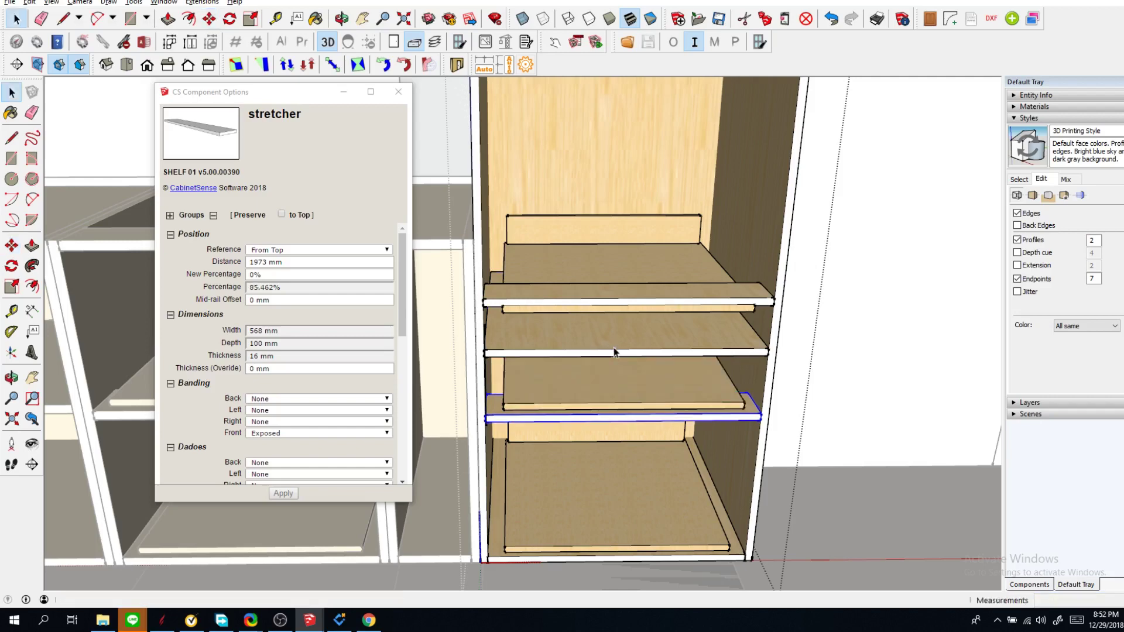
Step: Move the lower stretcher further down, to 2173 mm from the cabinet's top
left_click(614, 351)
left_click(571, 417)
key("m")
left_click(571, 411)
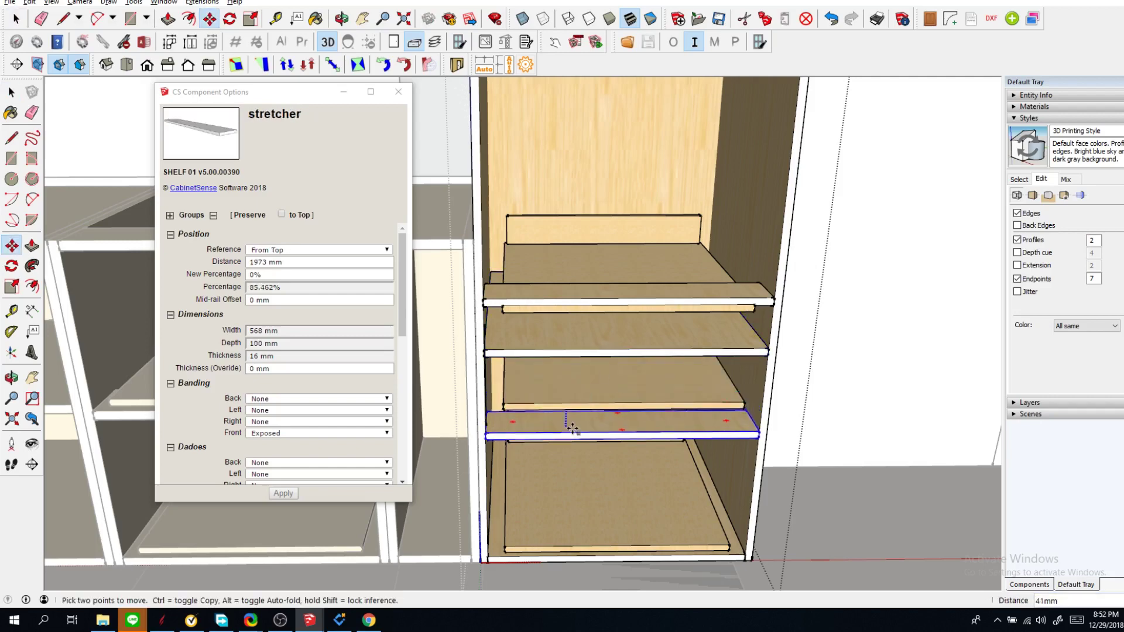
left_click(576, 430)
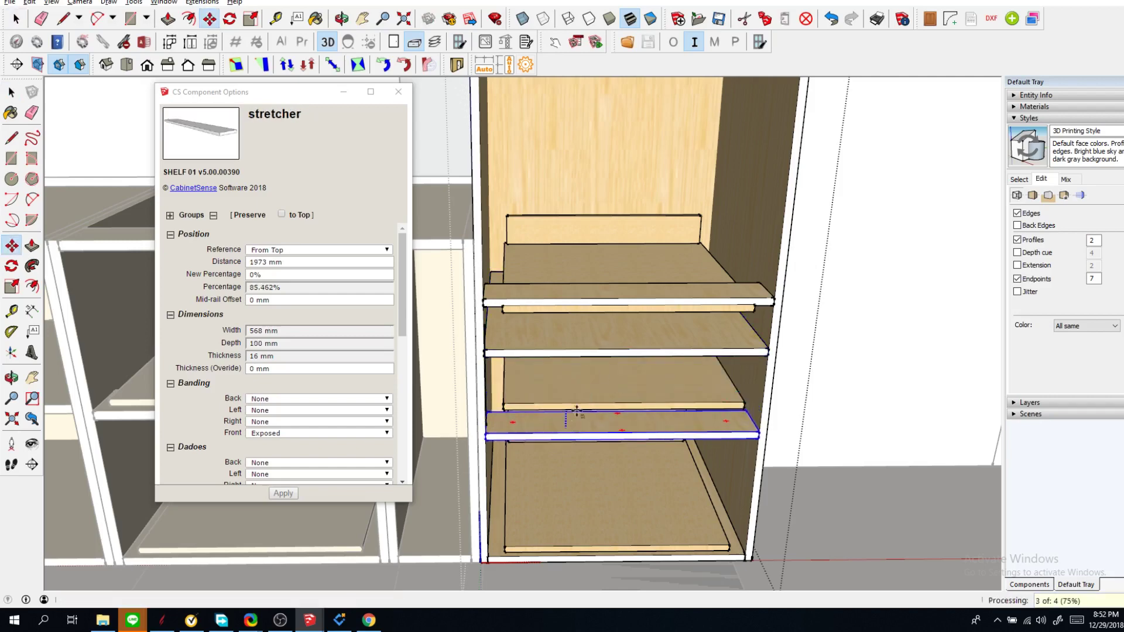
Step: Move the fixed shelf above the drawers down to 373 mm from the cabinet's bottom
key("space")
left_click(605, 351)
key("m")
left_click(604, 348)
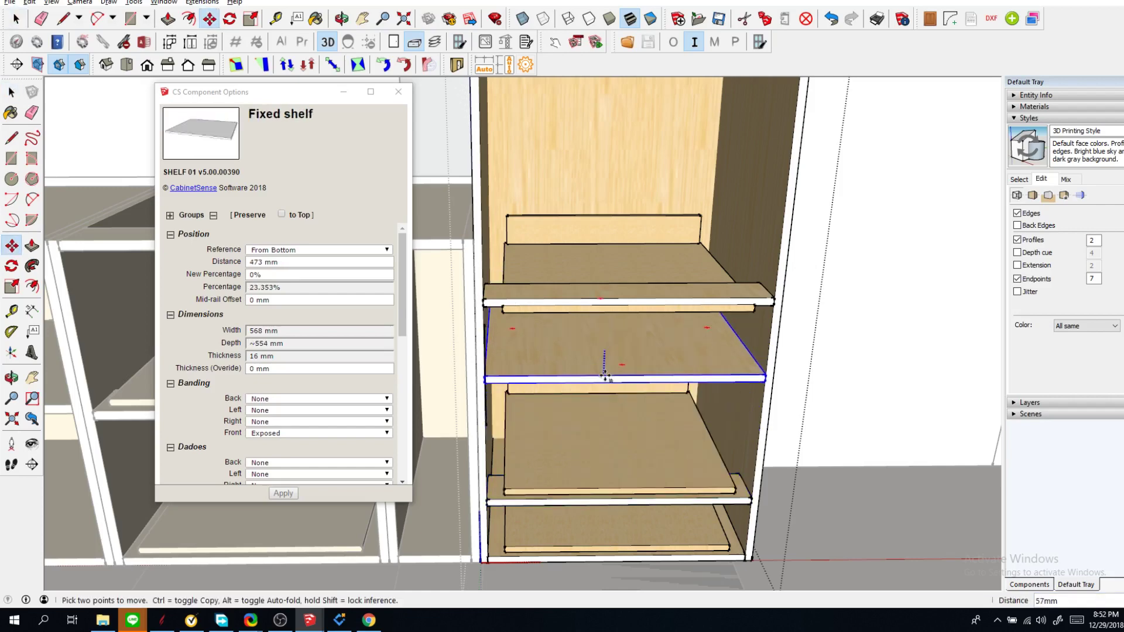
left_click(605, 378)
key("space")
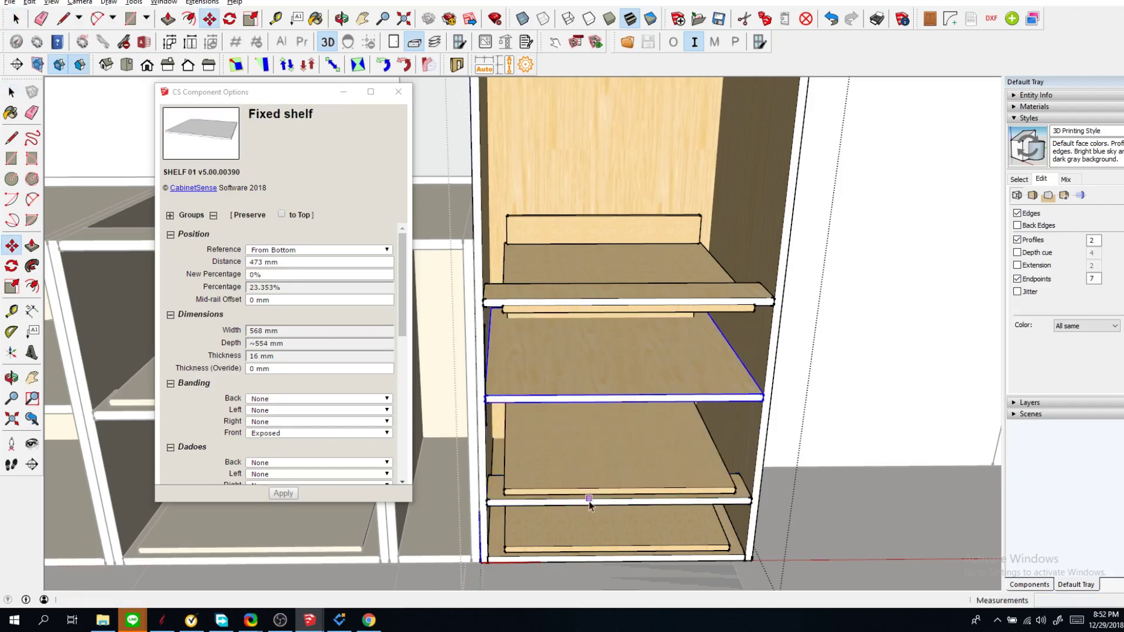
Step: Move the lower stretcher back up 100 mm
left_click(589, 502)
key("m")
left_click(589, 502)
type("10")
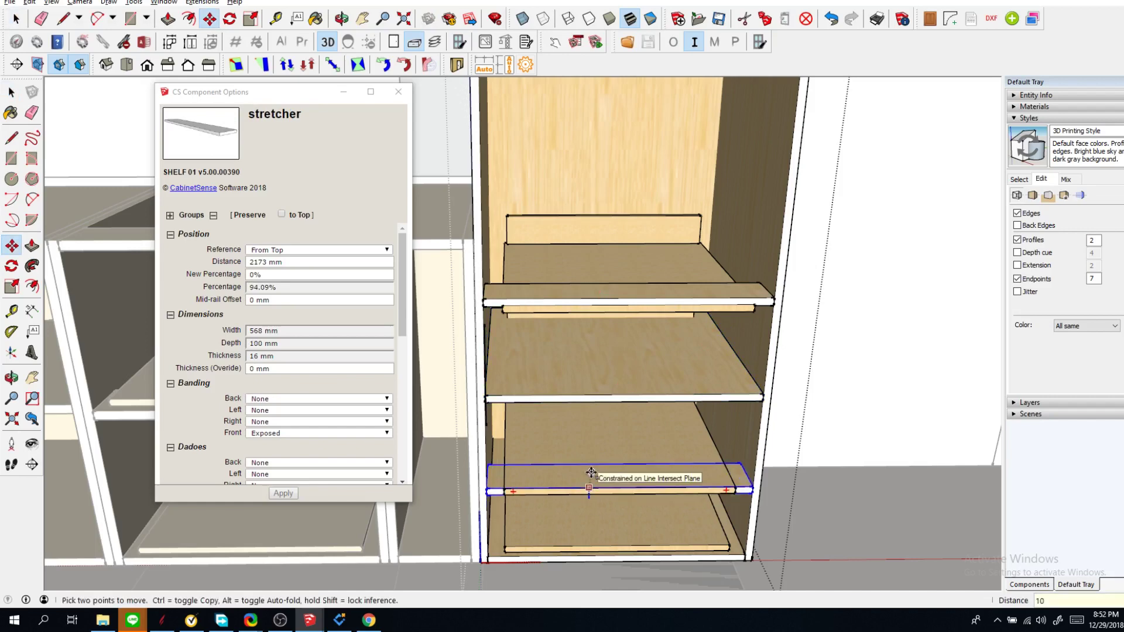
type("0")
key("Return")
Step: Move the upper stretcher down to 1916 mm from the cabinet's top
middle_click_drag(603, 405, 629, 336)
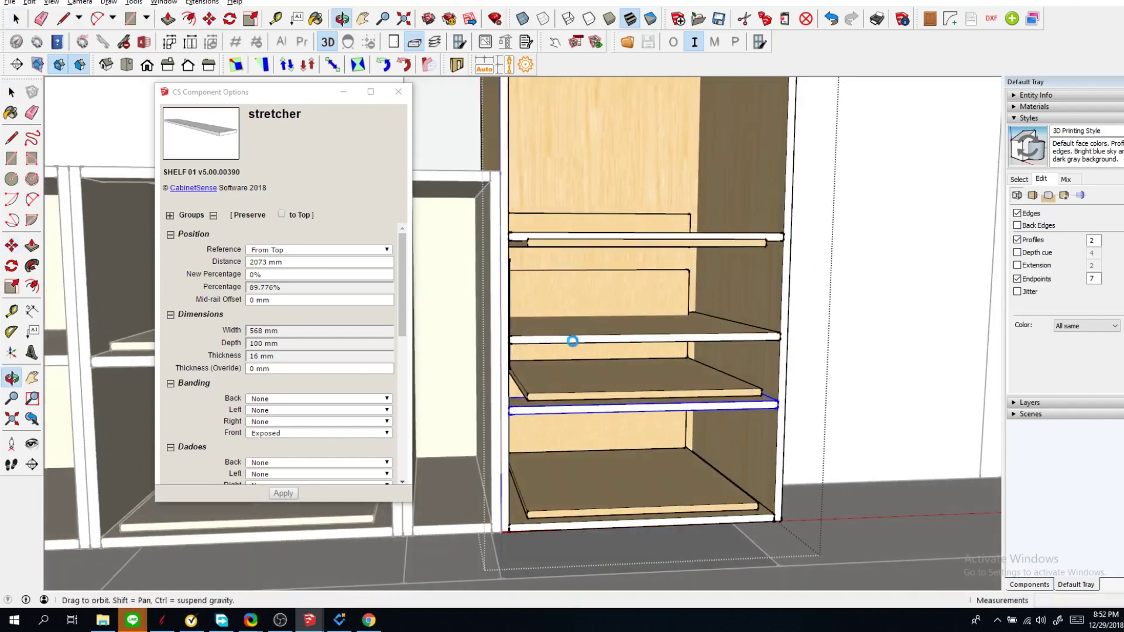
middle_click_drag(608, 267, 552, 299)
left_click(552, 299)
key("space")
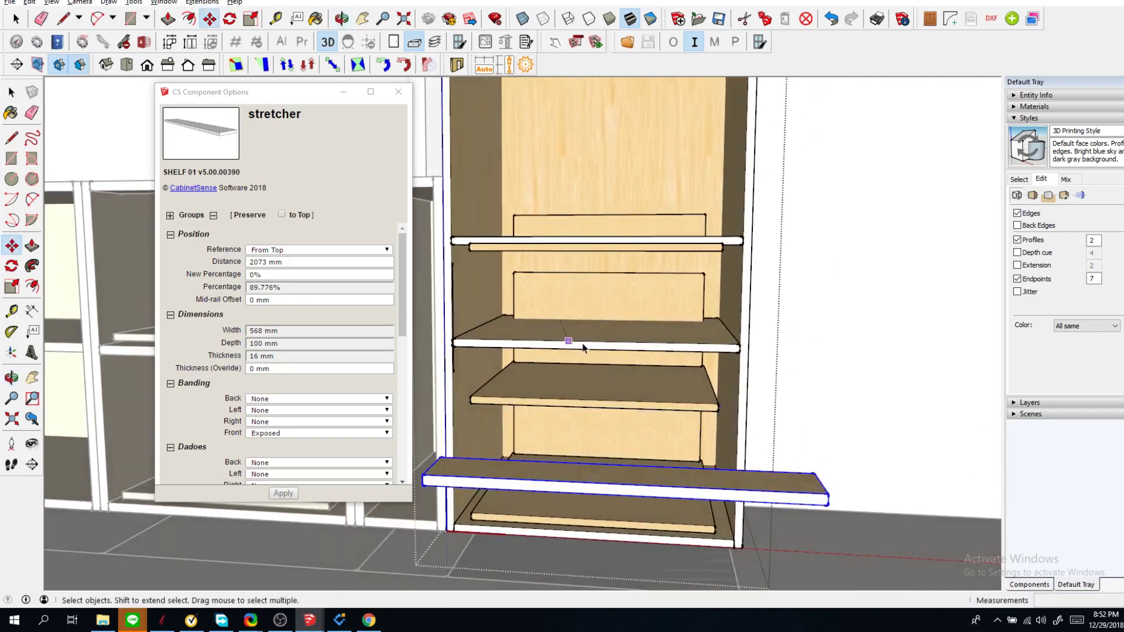
left_click(568, 344)
middle_click_drag(568, 344, 599, 346)
left_click(599, 346)
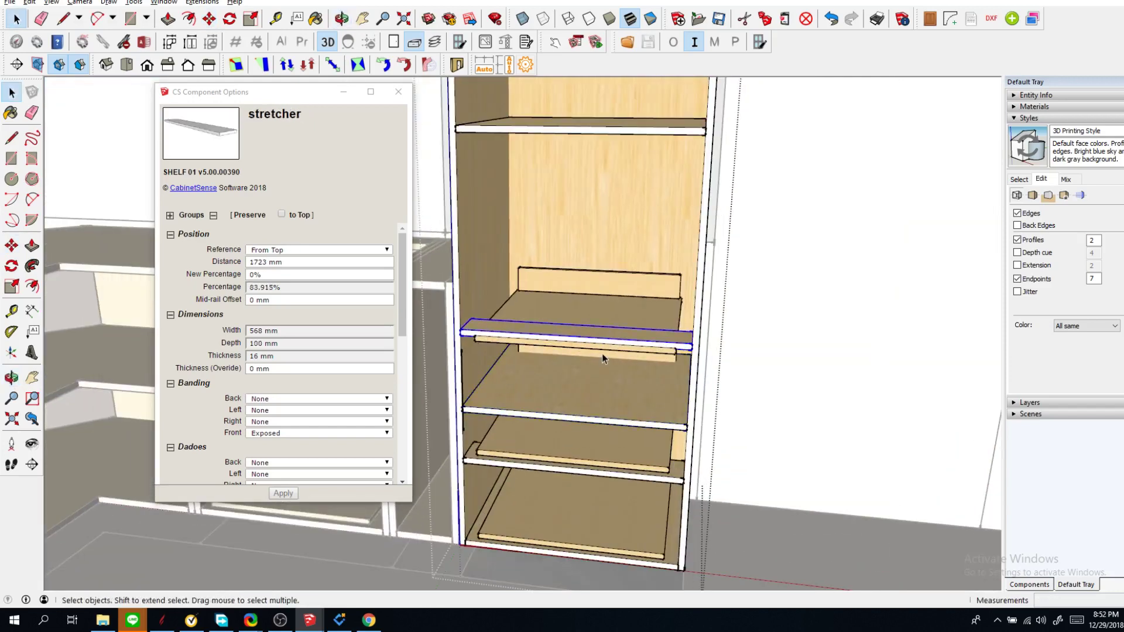
key("m")
left_click(628, 342)
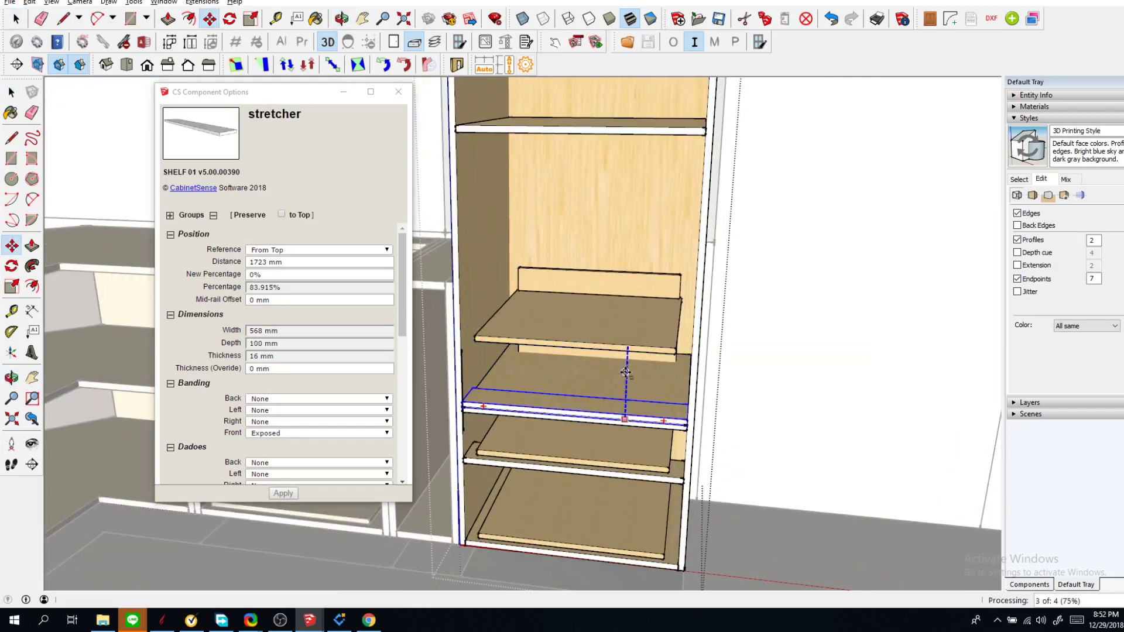
left_click(588, 473)
scroll(585, 468, "up", 2)
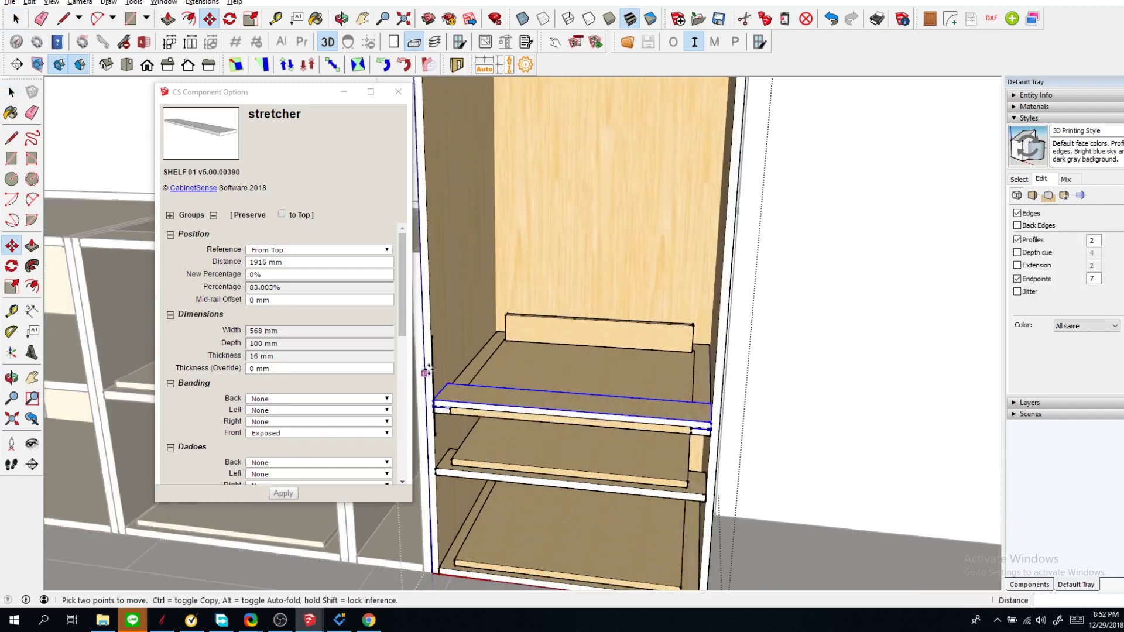
Step: Move the fixed shelf up above both stretchers, to about 592 mm from the cabinet's bottom
key("space")
left_click(472, 375)
key("m")
left_click(471, 369)
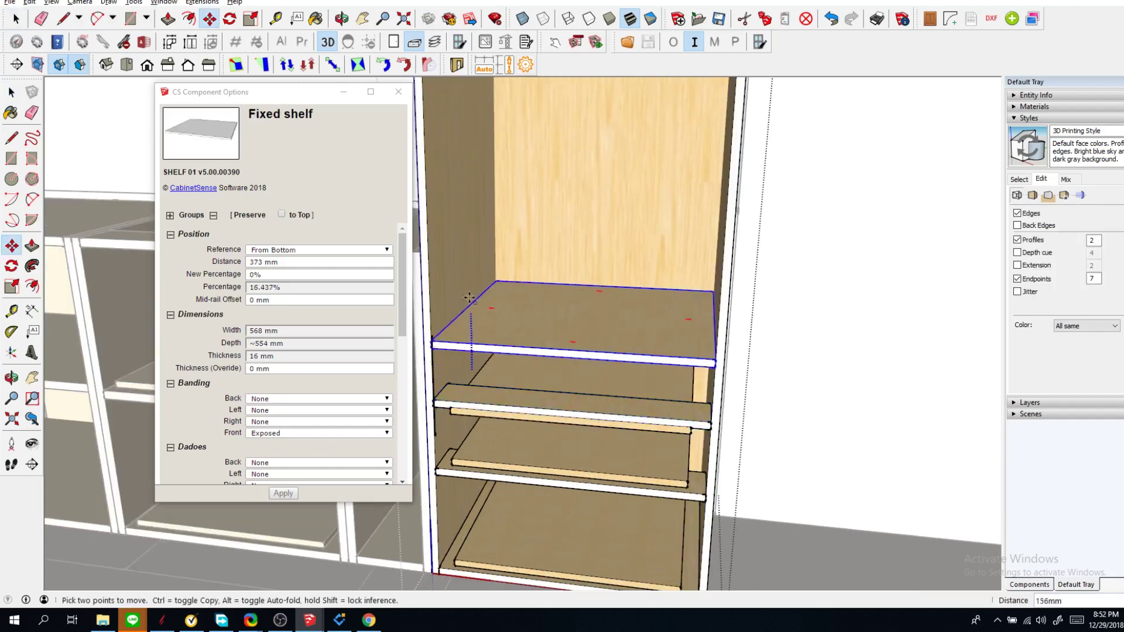
left_click(463, 280)
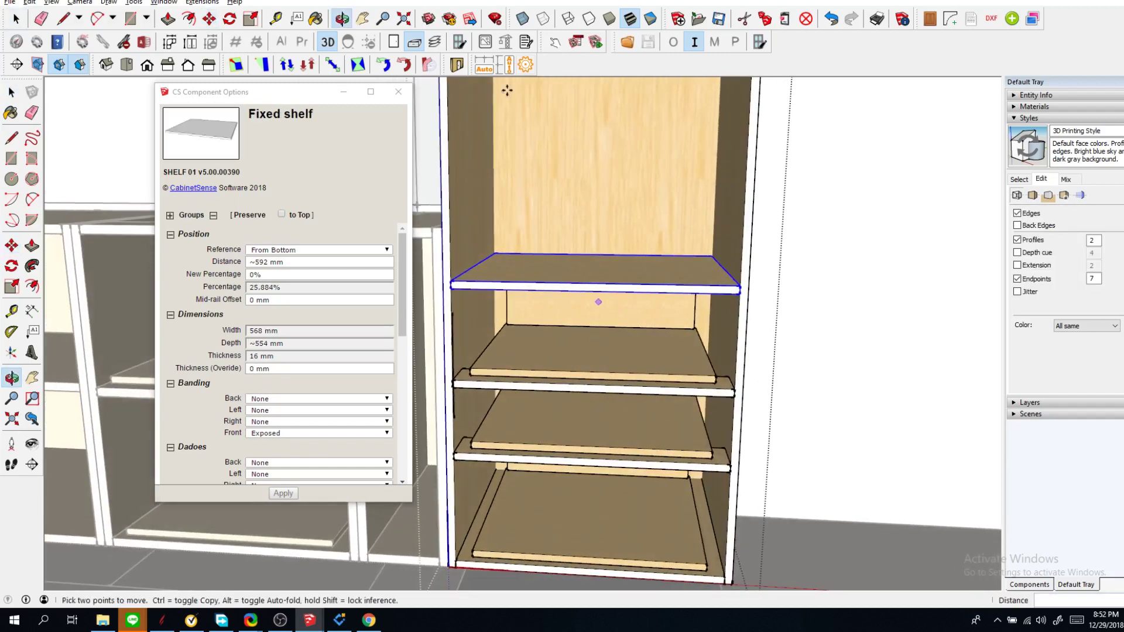
Step: Show the door layer again and equalize the heights of the tall cabinet's upper two drawers with Equalize Door/Drawer Heights
key("space")
left_click(578, 376)
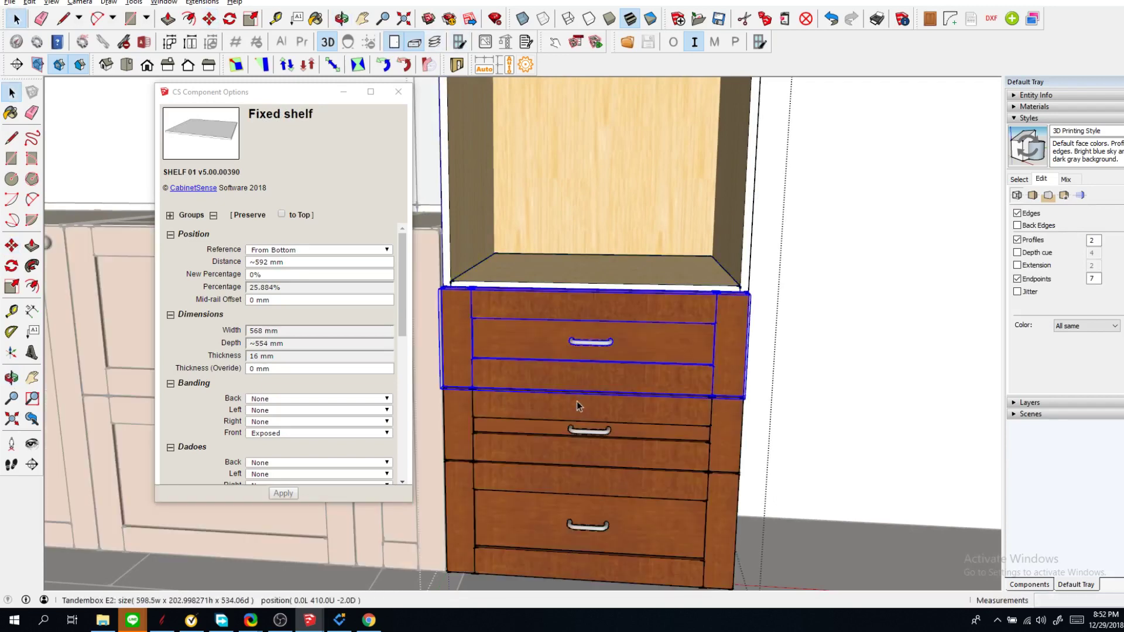
left_click(577, 401, "shift")
right_click(577, 401)
left_click(643, 331)
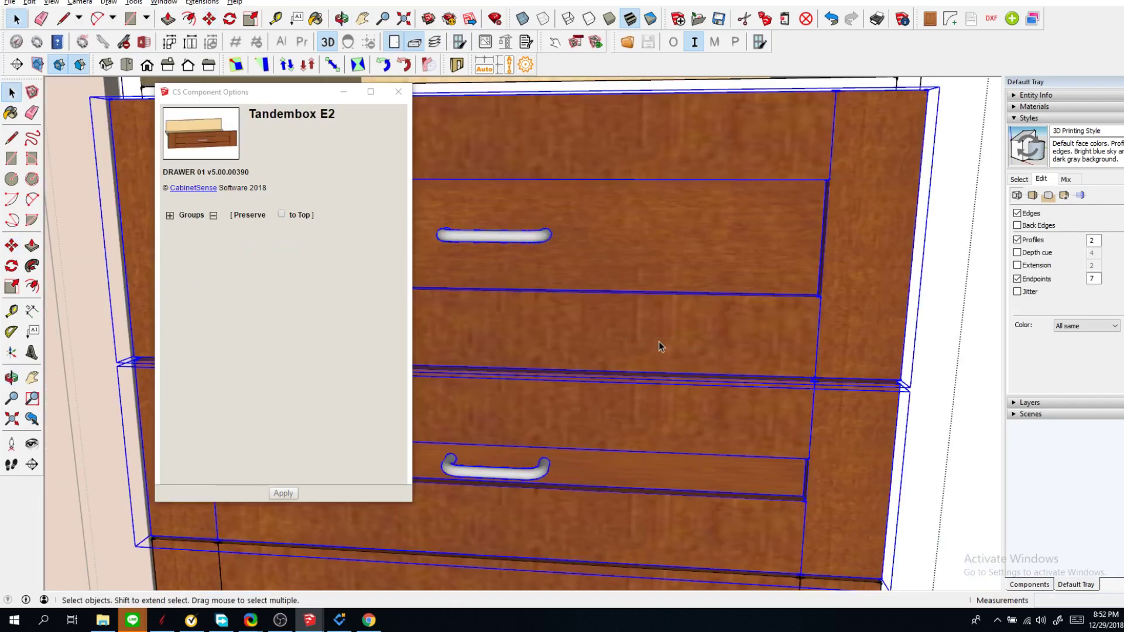
scroll(659, 342, "down", 3)
right_click(662, 358)
mouse_move(739, 542)
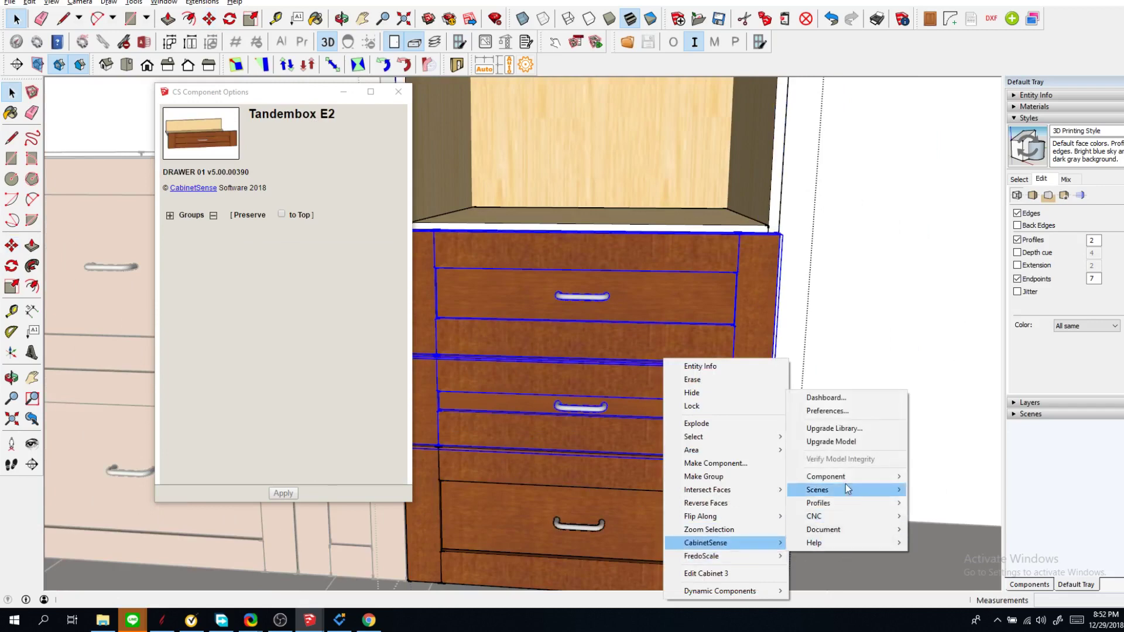
mouse_move(845, 477)
left_click(931, 410)
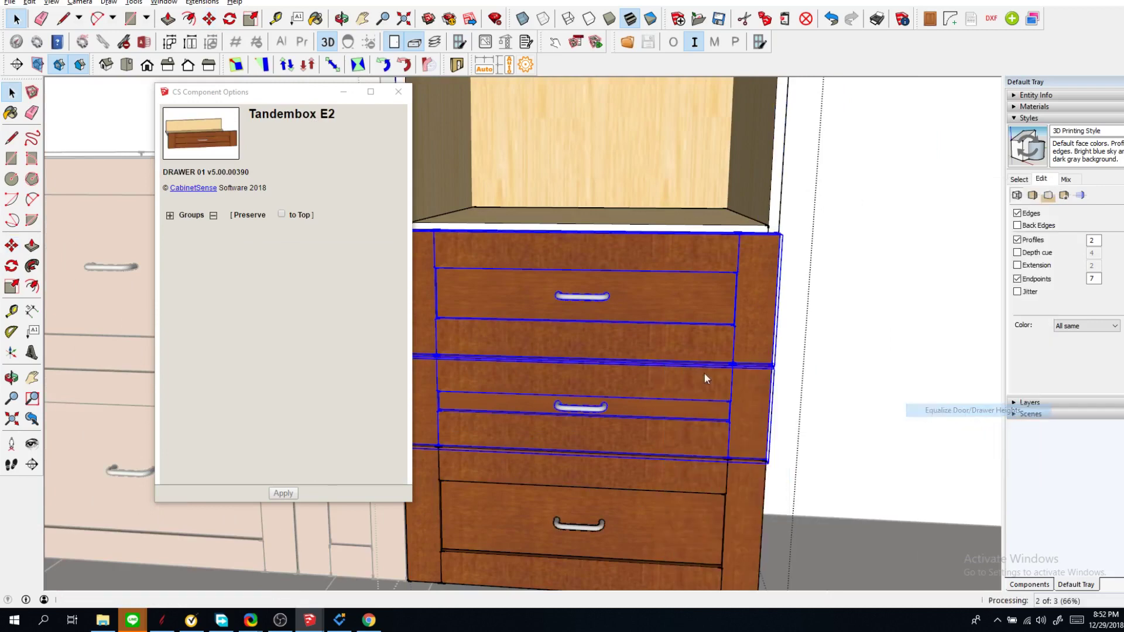
left_click(612, 326)
scroll(661, 351, "down", 6)
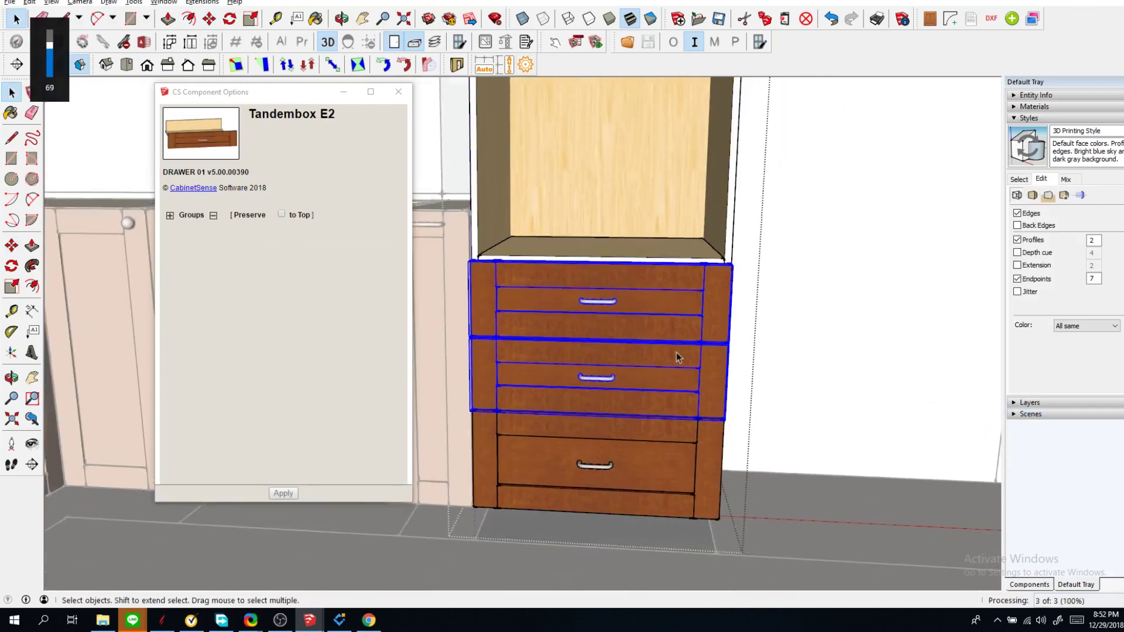
scroll(598, 353, "down", 2)
Step: Copy the 600 mm base cabinet with one drawer front and two doors from the library file and place it beside the corner cabinet
middle_click_drag(618, 353, 502, 441)
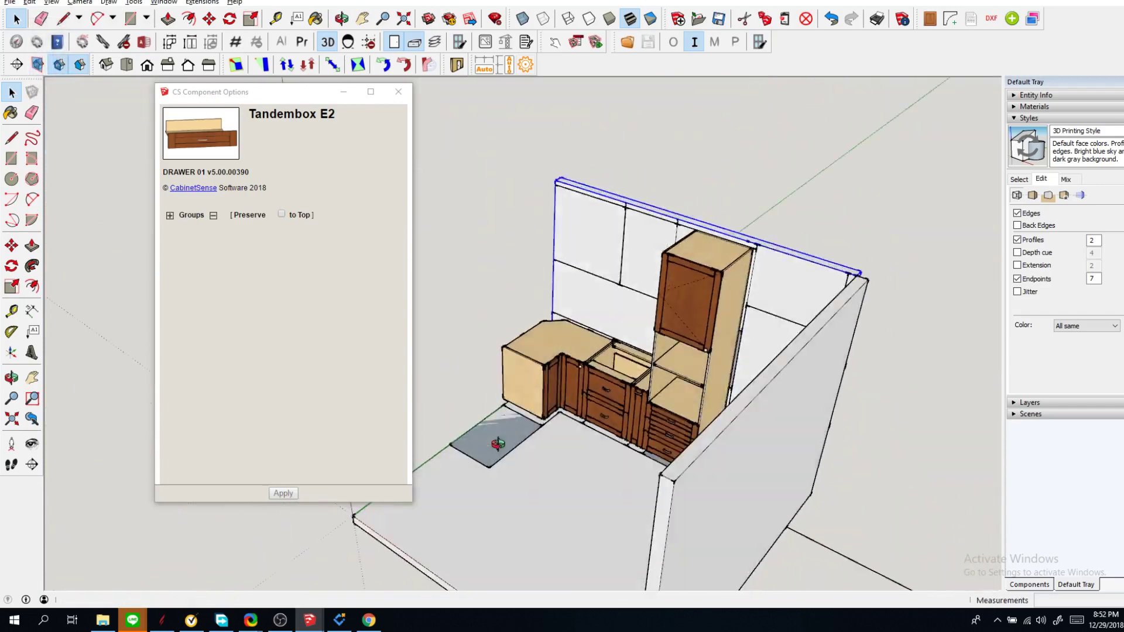
scroll(560, 365, "up", 6)
key("alt+Tab")
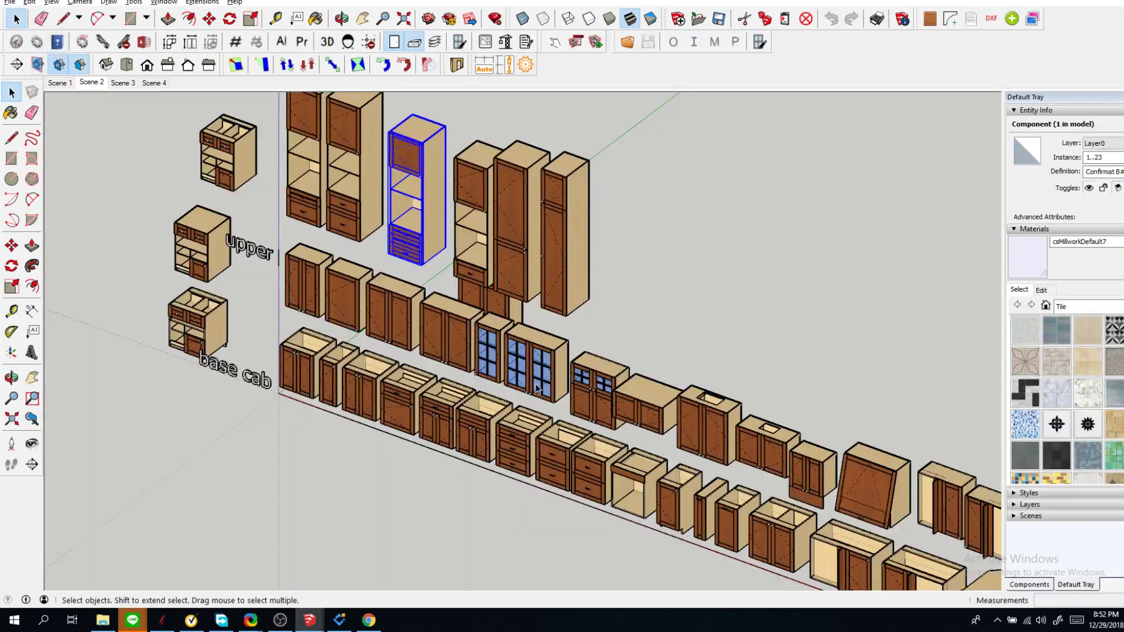
scroll(352, 474, "up", 4)
scroll(363, 465, "up", 2)
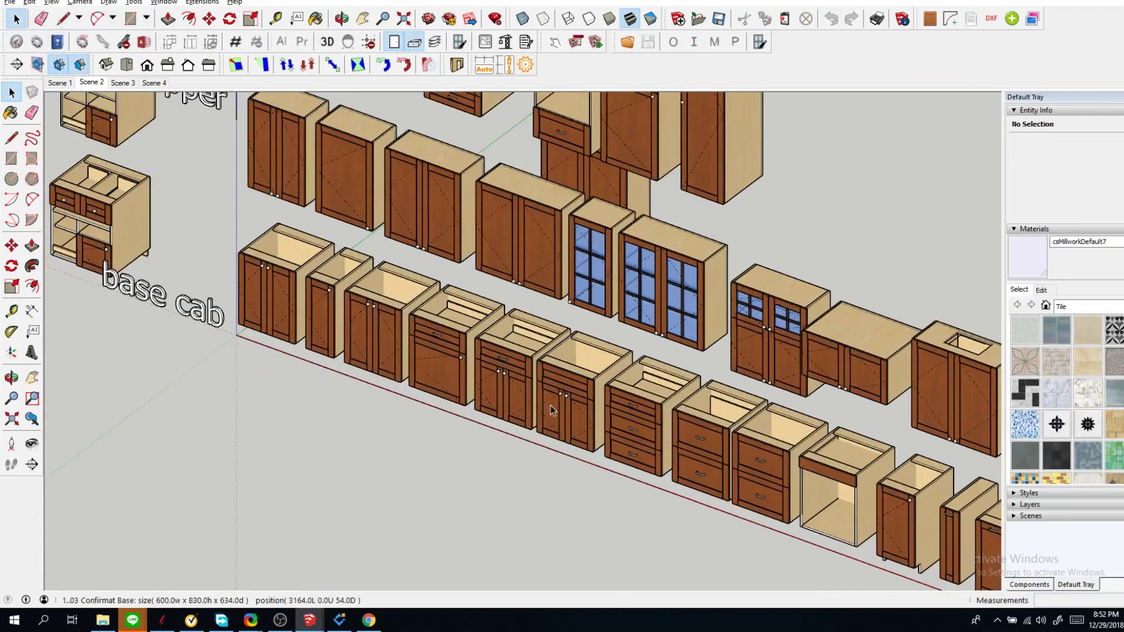
left_click(551, 409)
key("ctrl+c")
key("alt+Tab")
key("ctrl+v")
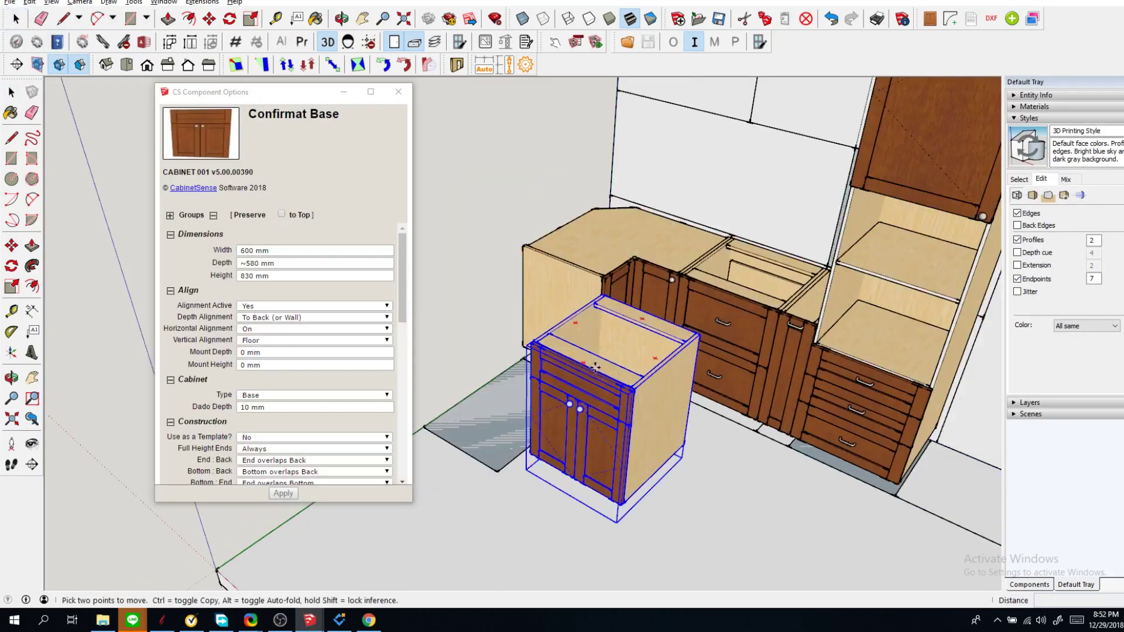
left_click(521, 313)
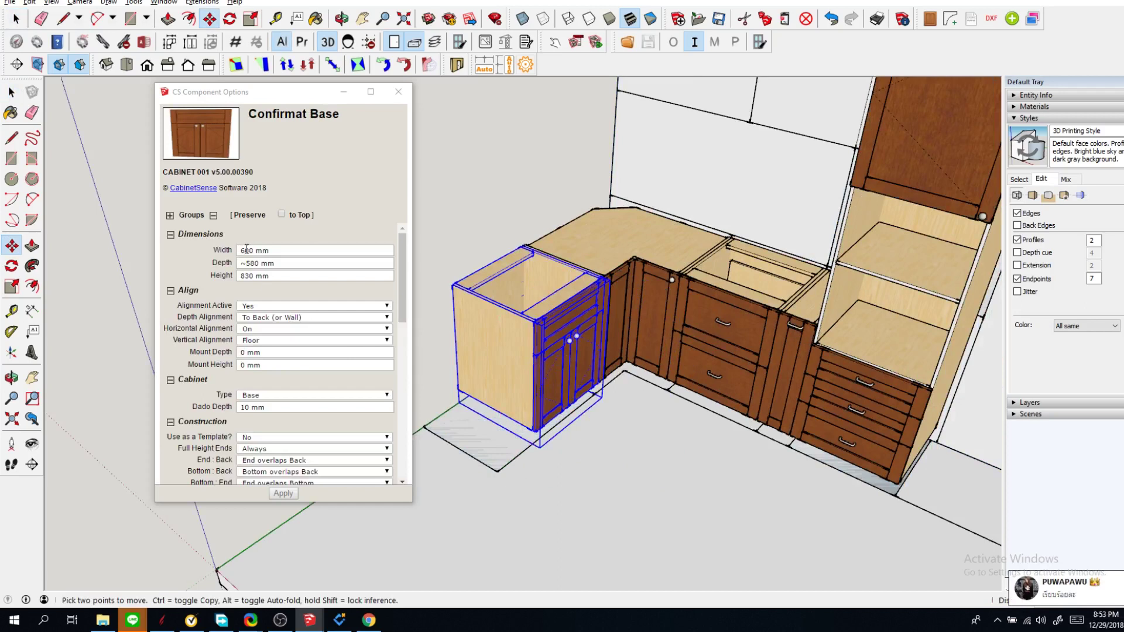
Step: Set the new base cabinet's width to 900 mm and move it so its end meets the corner cabinet
left_click(246, 249)
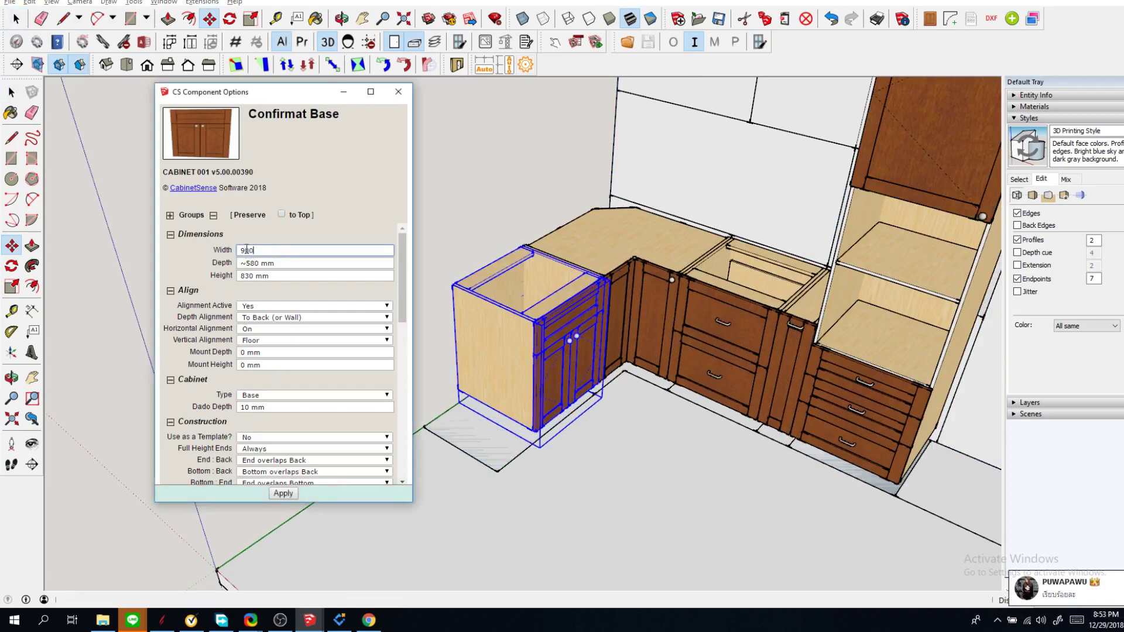
key("Return")
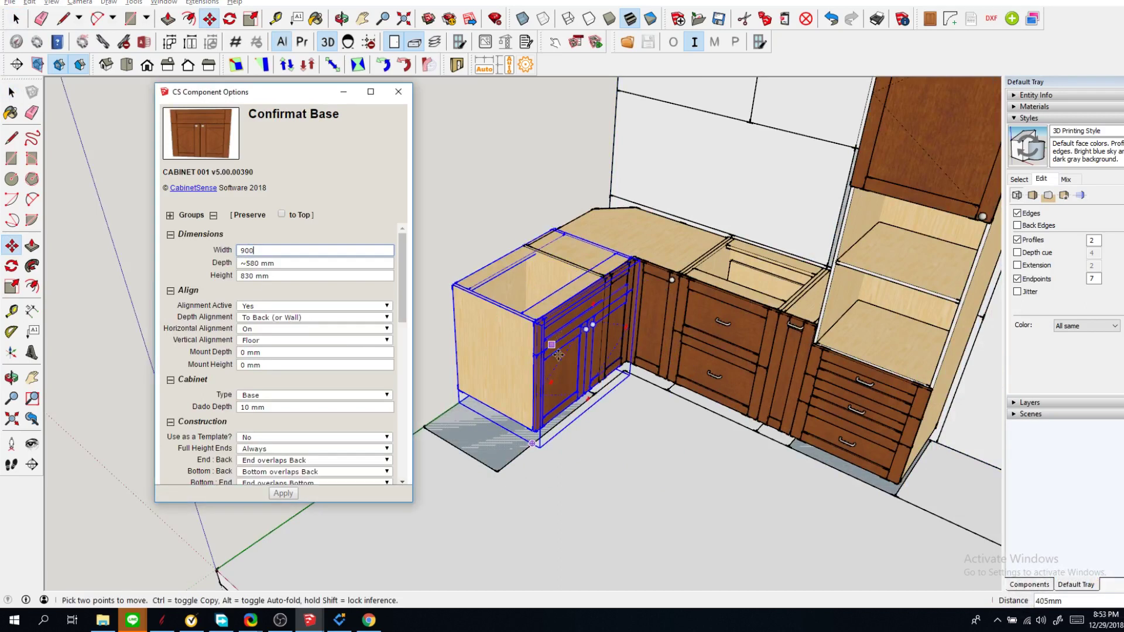
left_click(507, 396)
key("space")
left_click(638, 444)
scroll(647, 451, "down", 3)
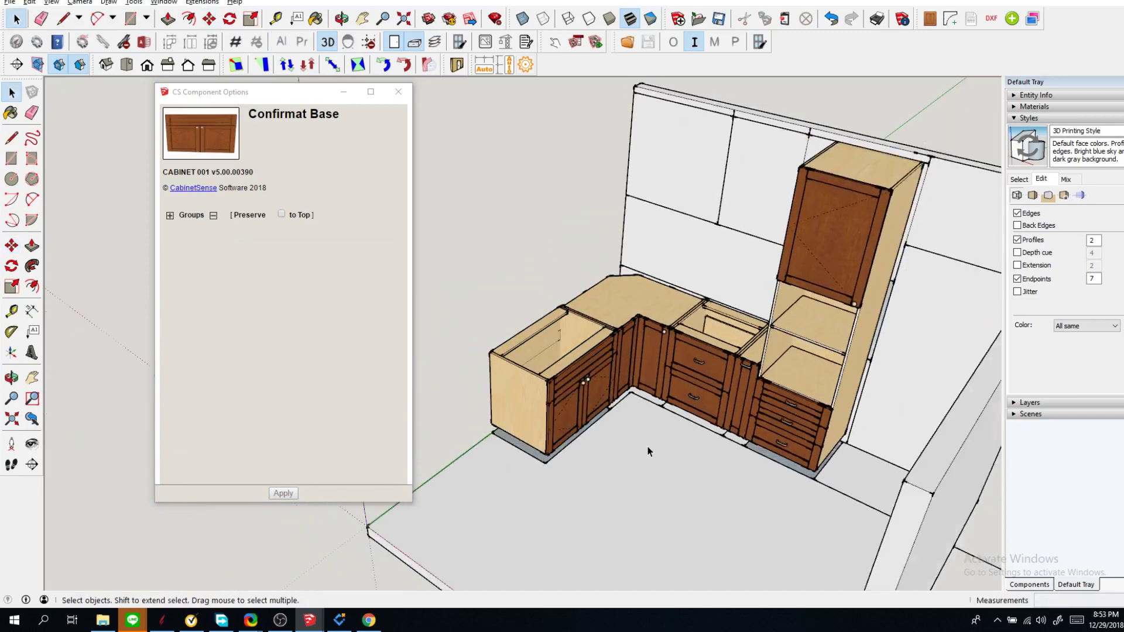
Step: Examine the marked wall sections above the base cabinets and next to the tall cabinet
middle_click_drag(647, 452, 782, 299)
scroll(627, 244, "up", 4)
middle_click_drag(628, 245, 672, 295)
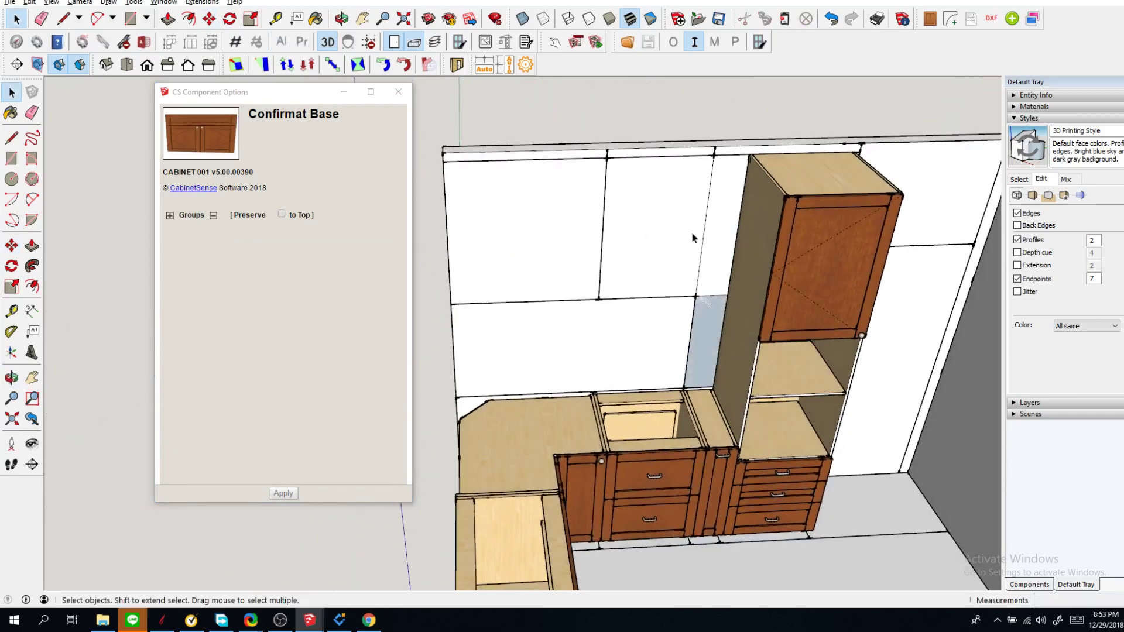
scroll(689, 252, "up", 2)
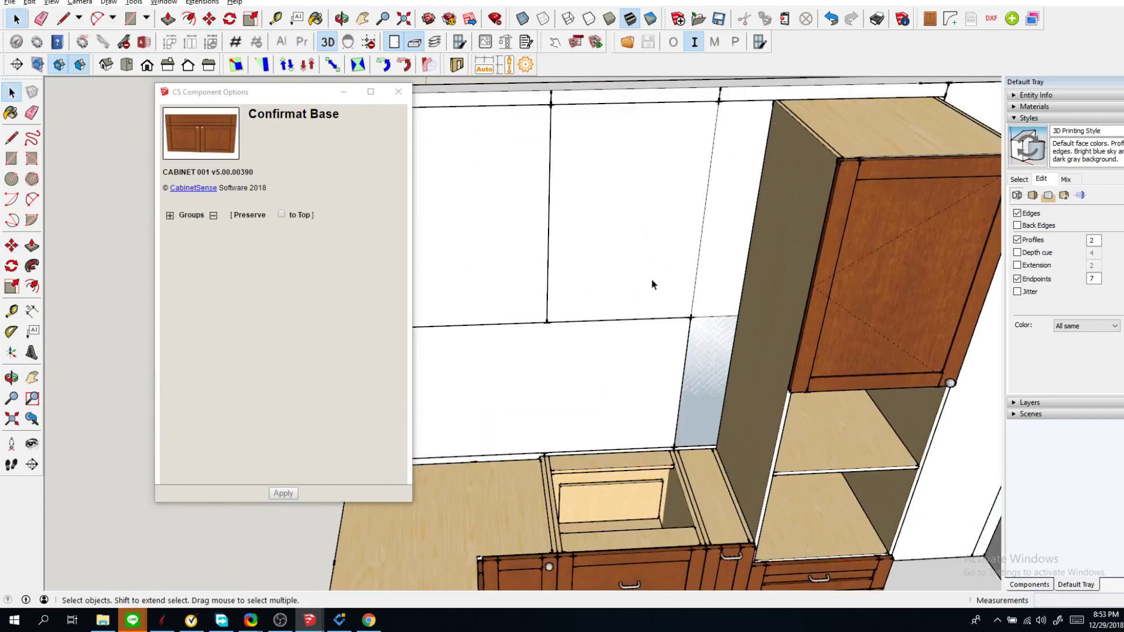
scroll(605, 295, "up", 2)
scroll(790, 321, "down", 4)
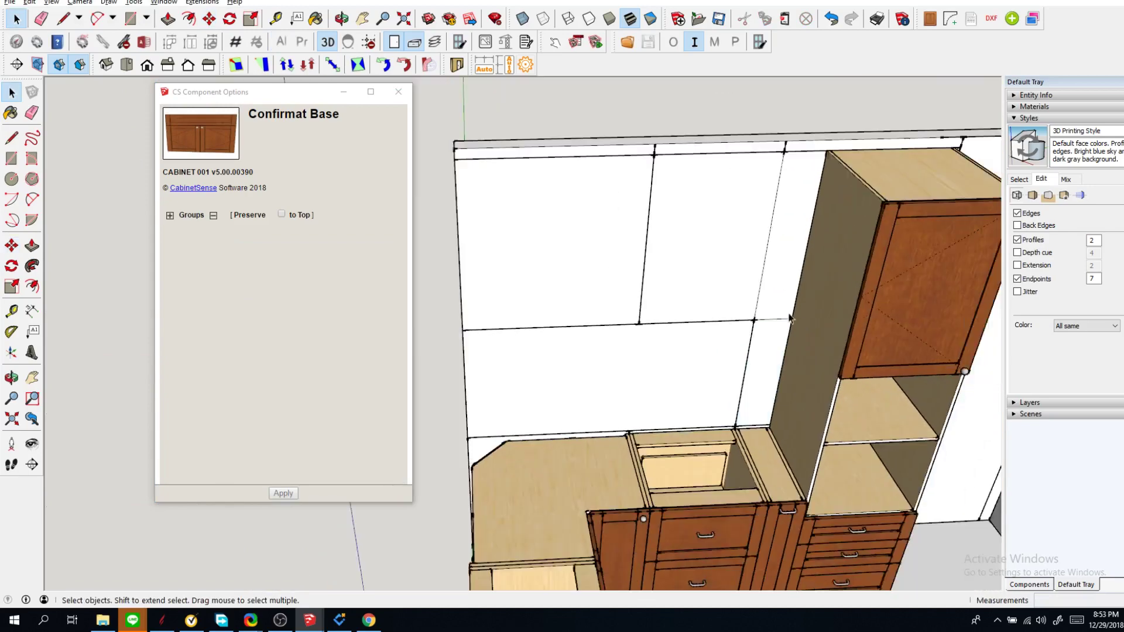
scroll(792, 322, "up", 3)
middle_click_drag(792, 324, 793, 310)
scroll(794, 310, "down", 3)
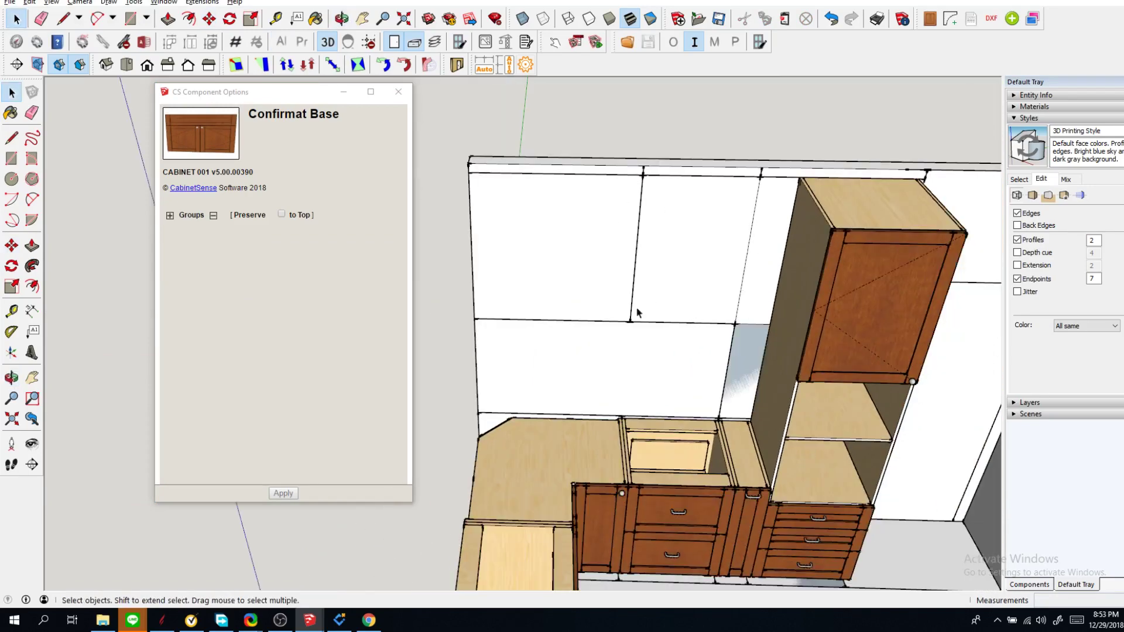
scroll(713, 313, "up", 3)
scroll(818, 314, "down", 2)
middle_click_drag(550, 297, 626, 291)
scroll(627, 291, "down", 4)
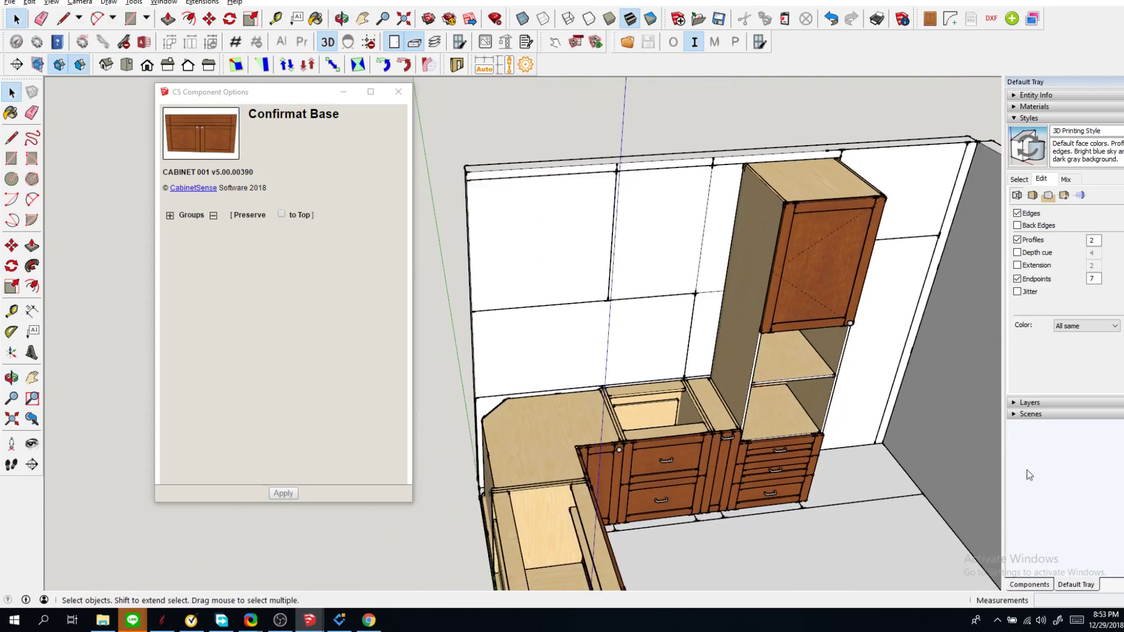
Step: Browse the #Cabsense Library component collection and open its z prop folder
left_click(1028, 584)
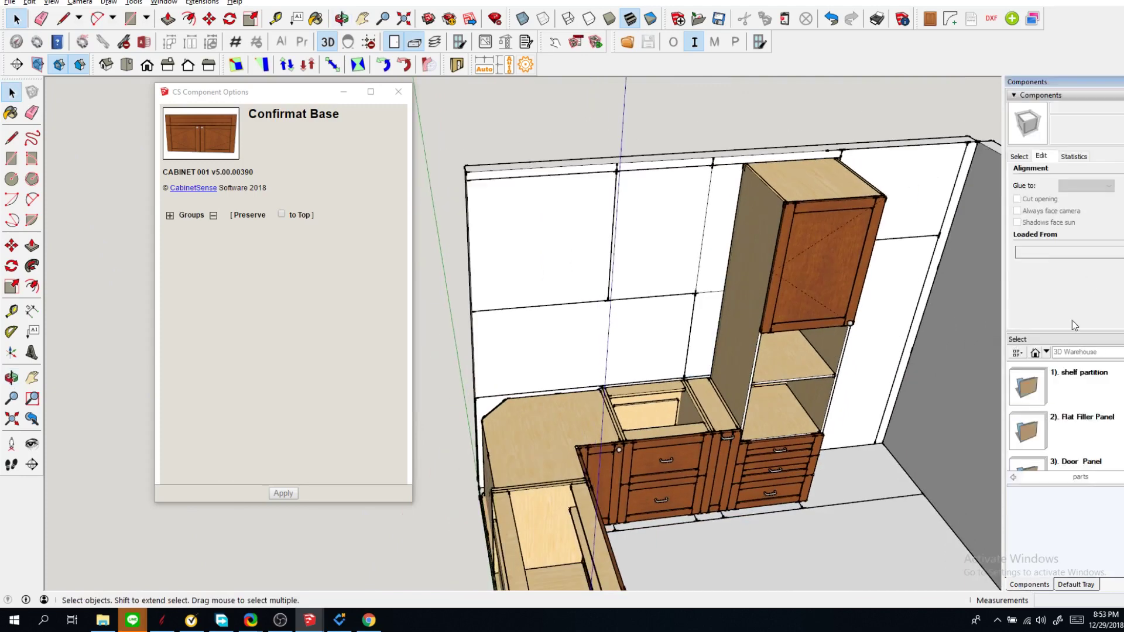
left_click(1028, 95)
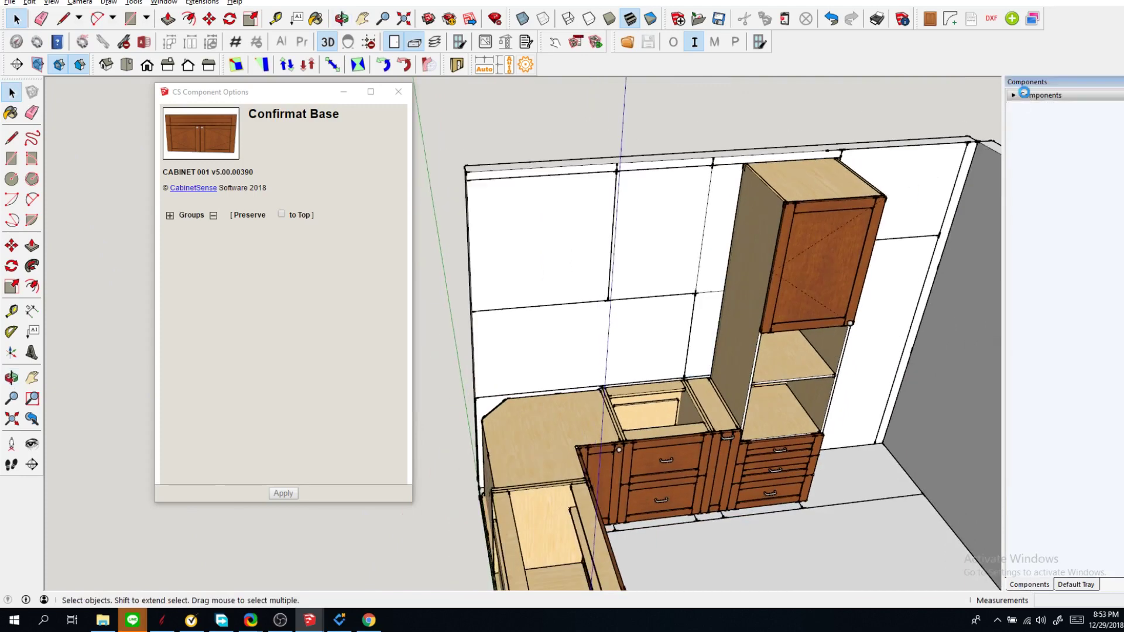
left_click(1023, 93)
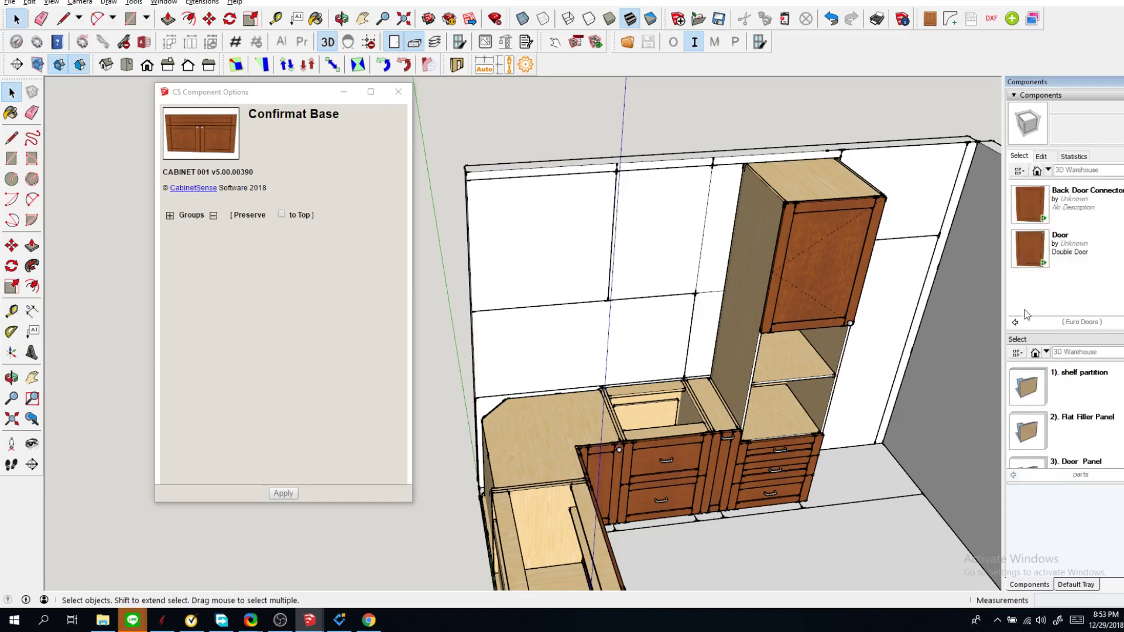
left_click(1048, 170)
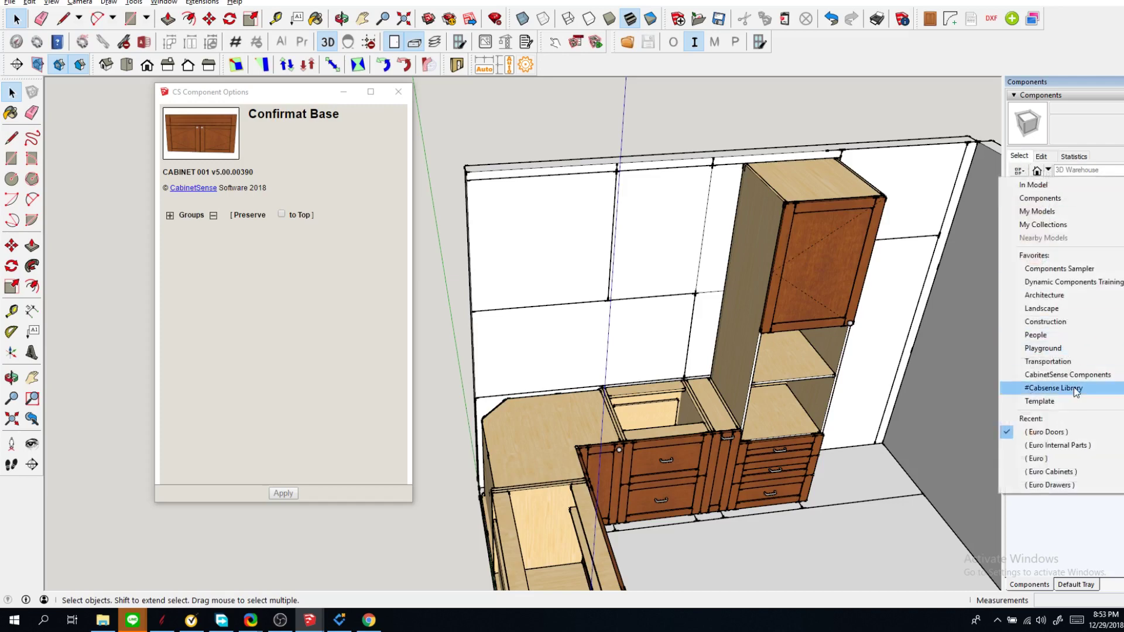
left_click(1030, 353)
scroll(1065, 279, "down", 5)
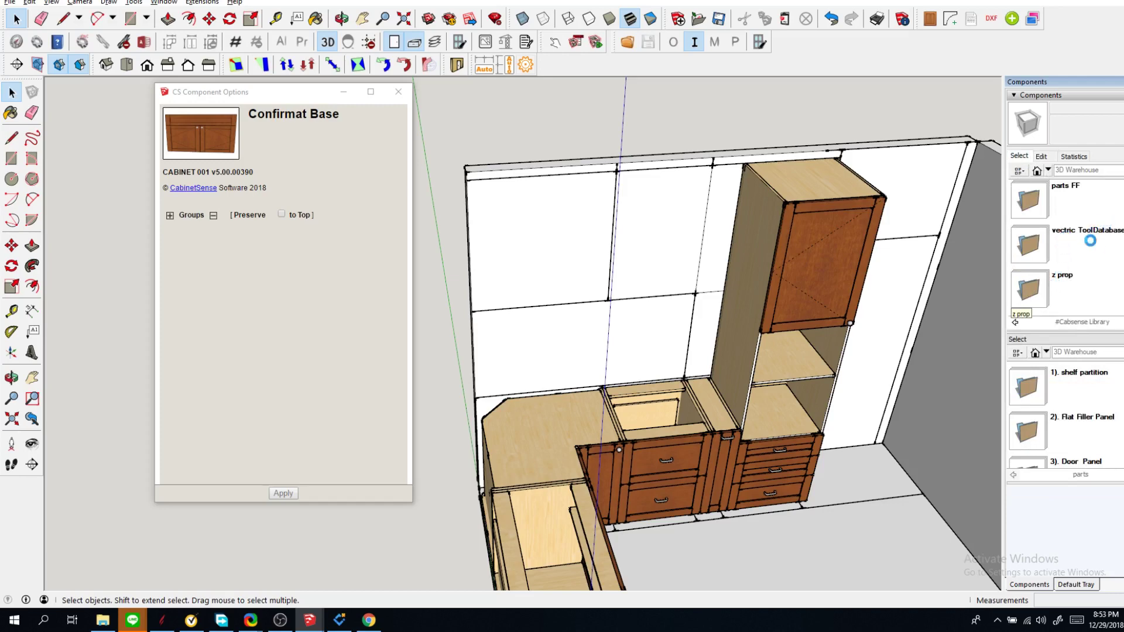
Step: Measure the gap between the tall cabinet's top back corner and the side wall with the Line tool
middle_click_drag(739, 271, 873, 206)
scroll(873, 206, "up", 4)
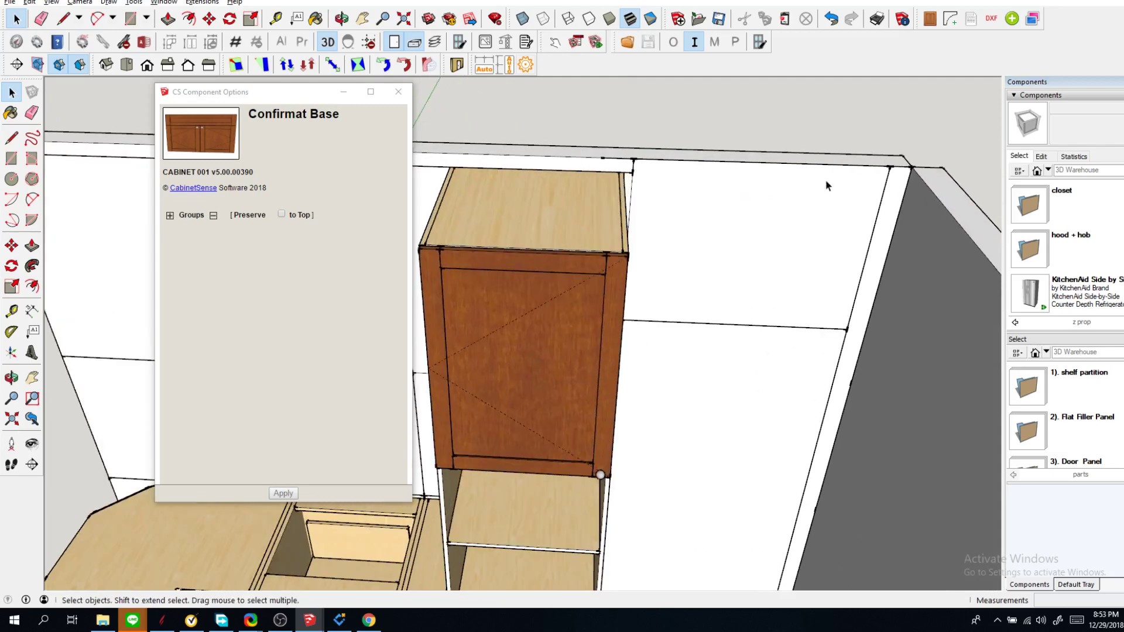
key("l")
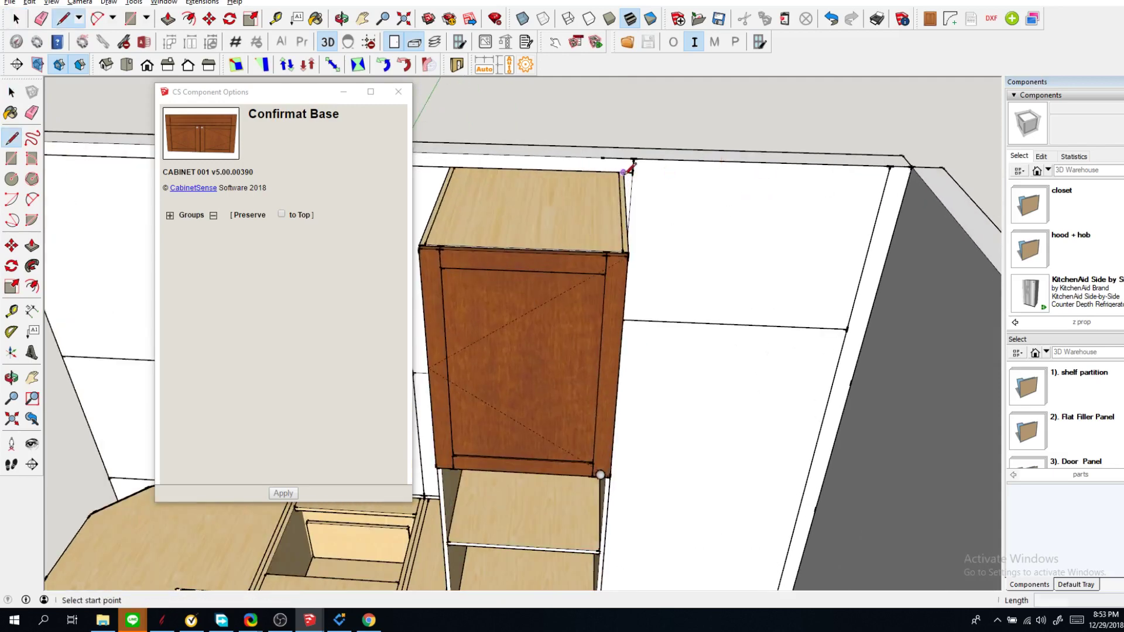
left_click(621, 175)
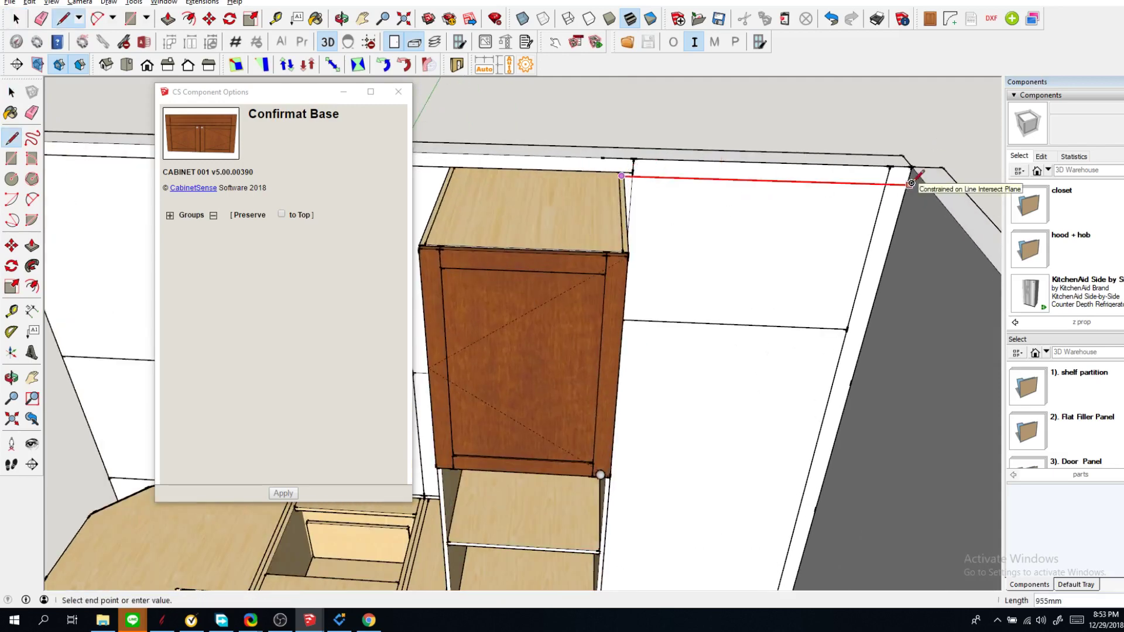
scroll(911, 183, "down", 3)
key("space")
Step: Copy the two-door B-2D upper cabinet from the library file and place it between the tall cabinet and the side wall
key("alt+Tab")
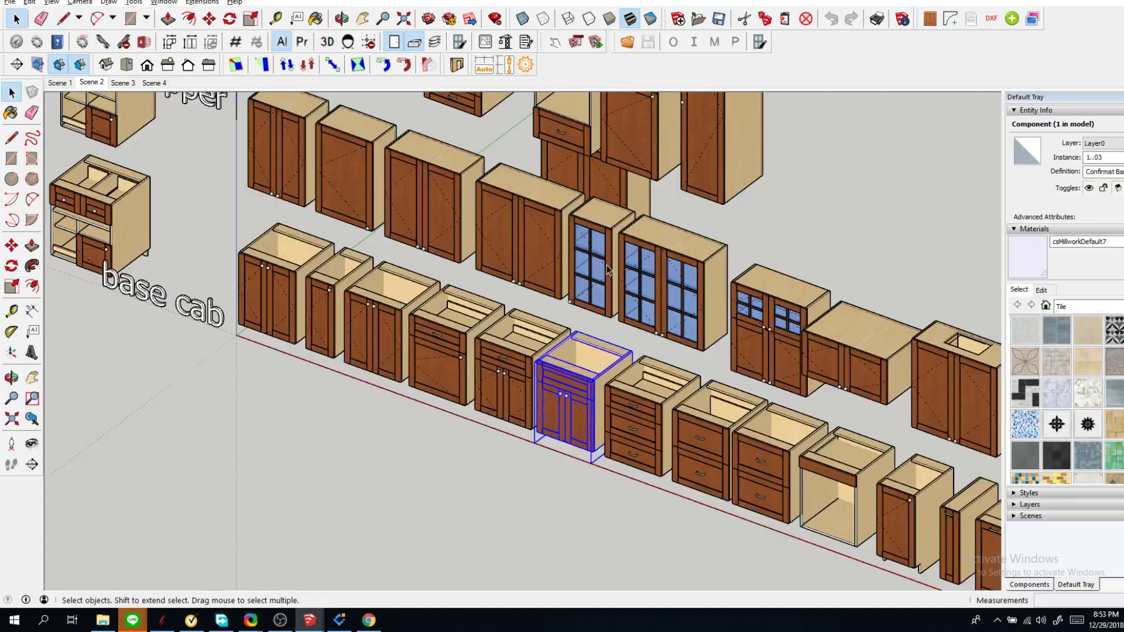
scroll(670, 347, "down", 2)
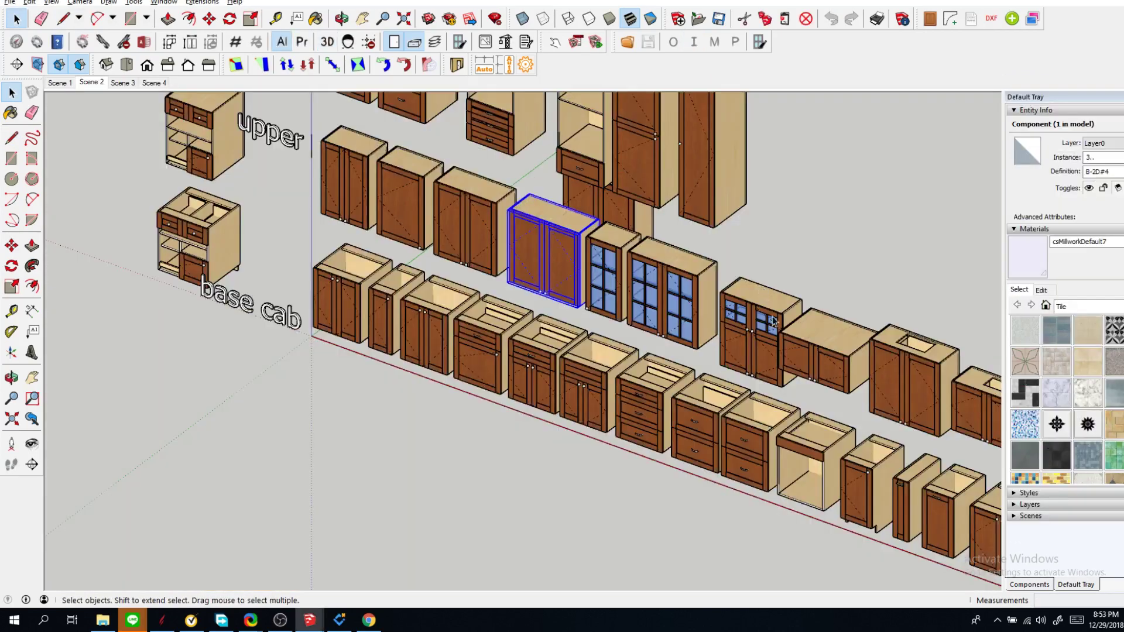
left_click(827, 366)
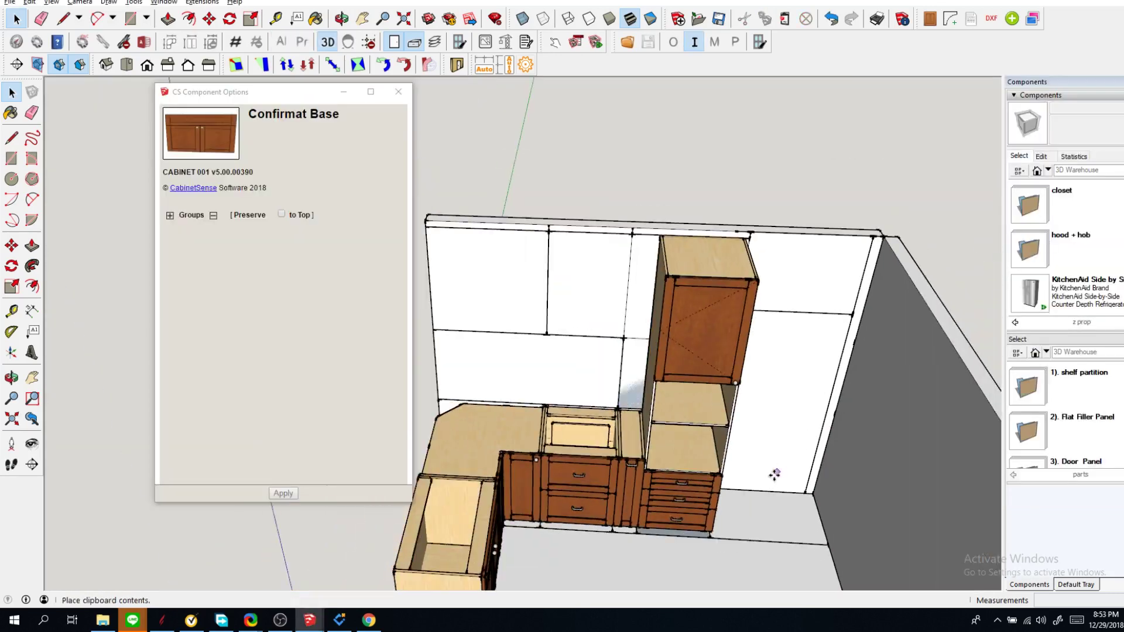
left_click(757, 515)
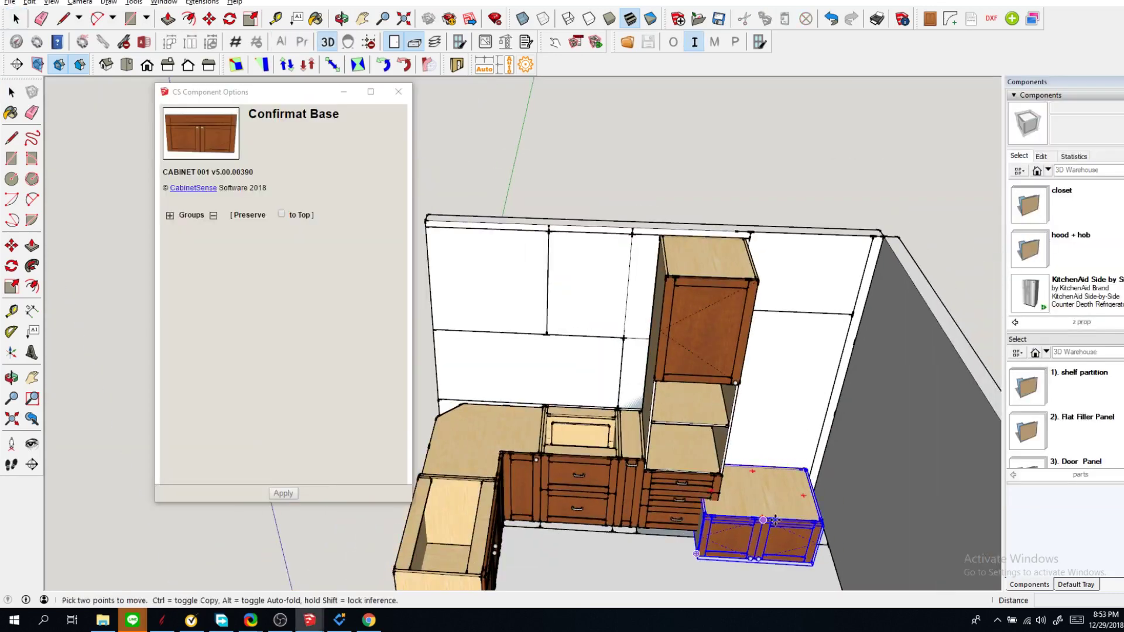
scroll(859, 261, "up", 4)
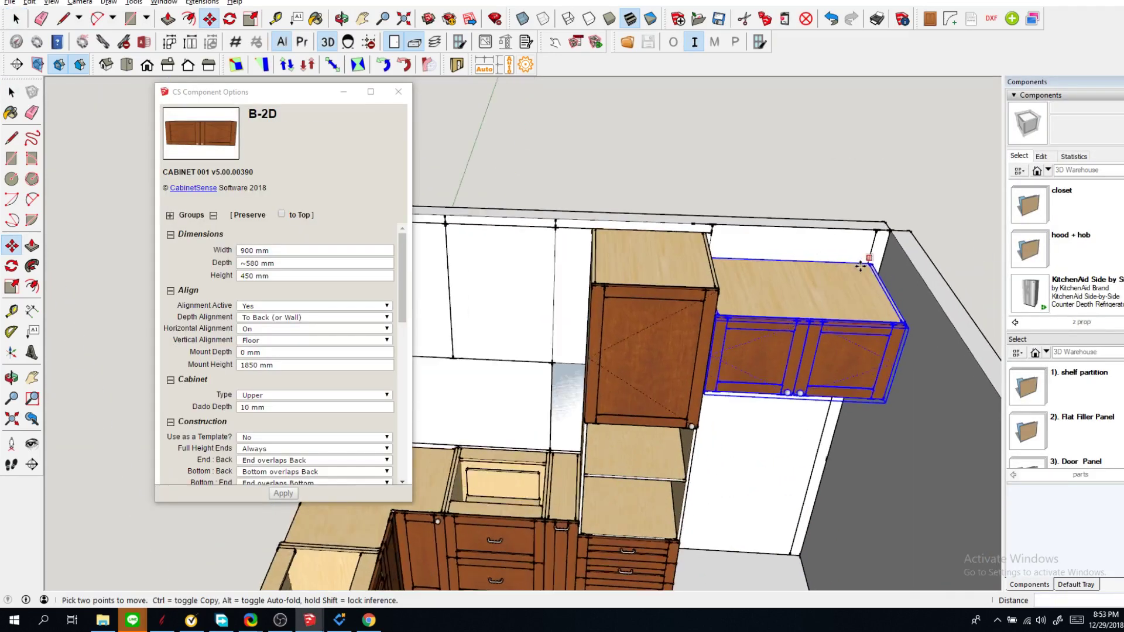
middle_click_drag(741, 309, 753, 181)
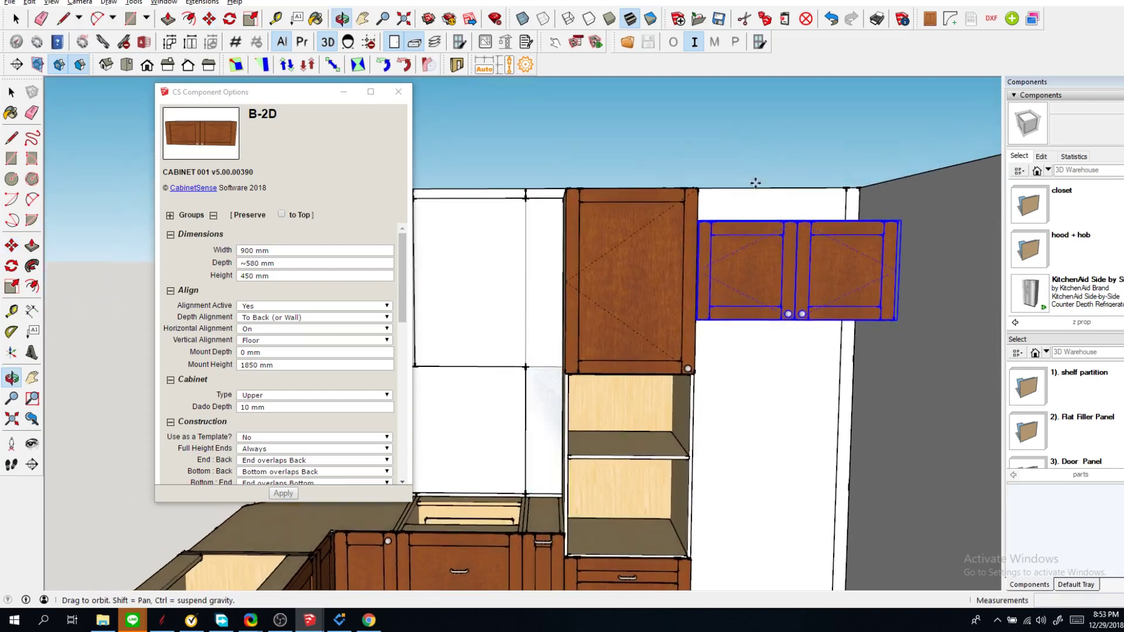
Step: Try a height of 650 mm for the two-door upper cabinet and set it to 600 mm
left_click(283, 275)
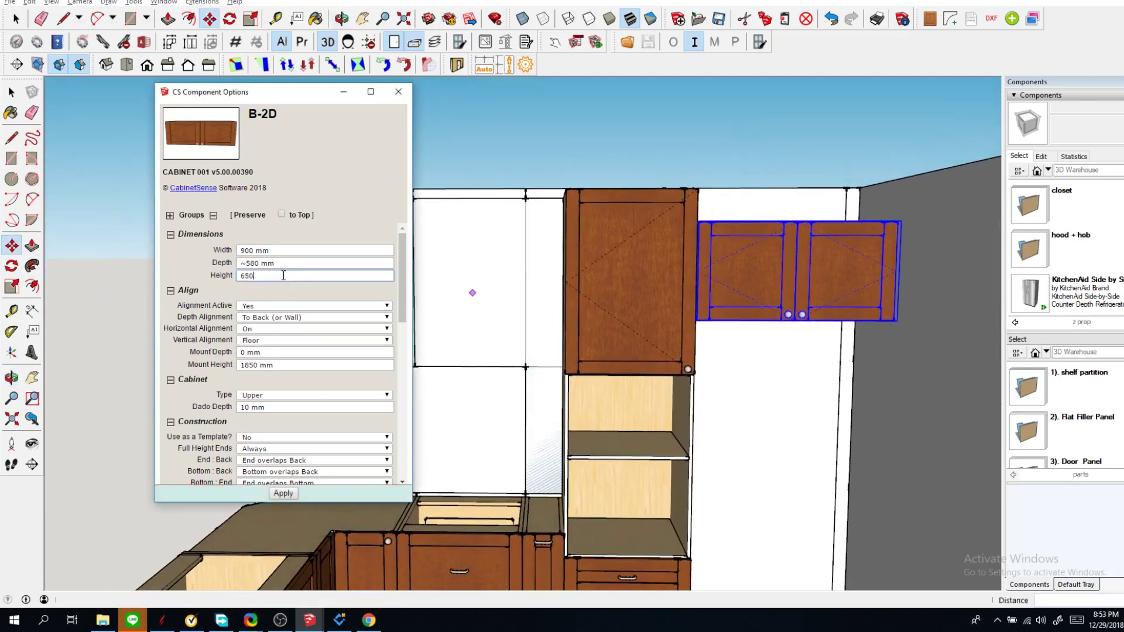
key("Return")
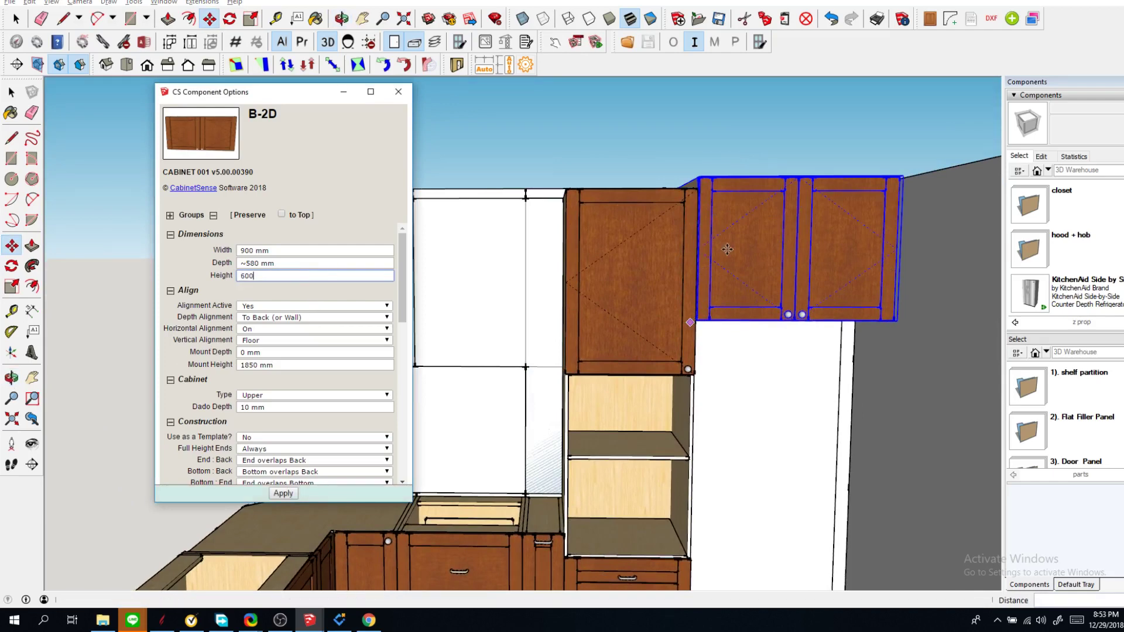
key("Return")
Step: Hide the door layer and set the New Percentage of the upper cabinet's left adjustable shelf to 50
left_click(394, 42)
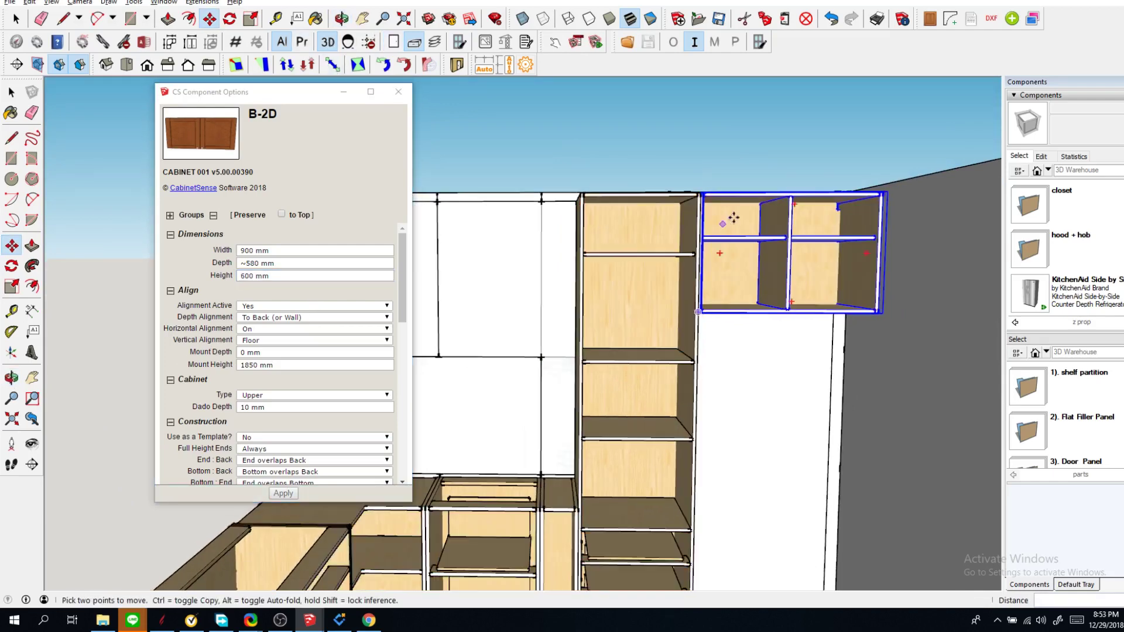
scroll(673, 183, "up", 8)
scroll(693, 181, "down", 8)
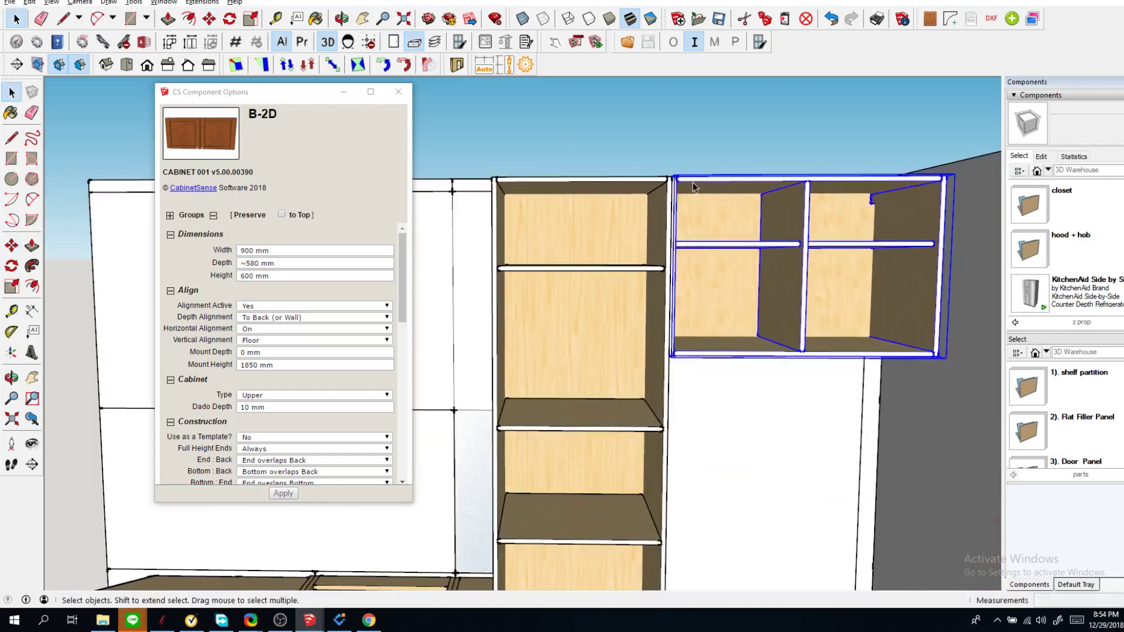
scroll(710, 227, "up", 3)
left_click(710, 228)
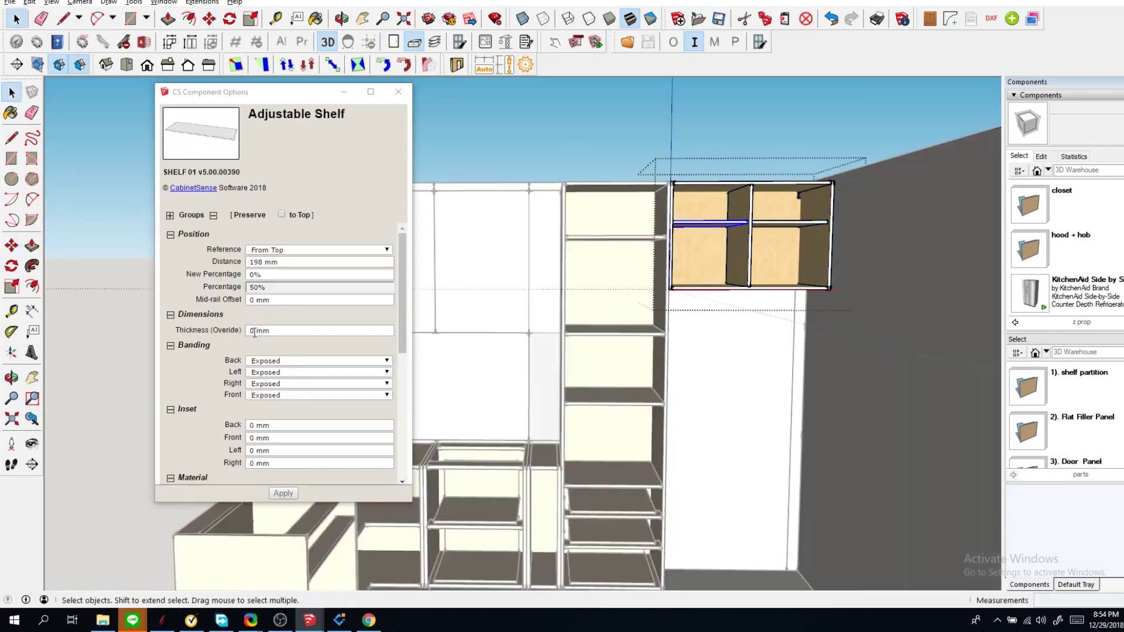
left_click(288, 274)
type("50")
key("Return")
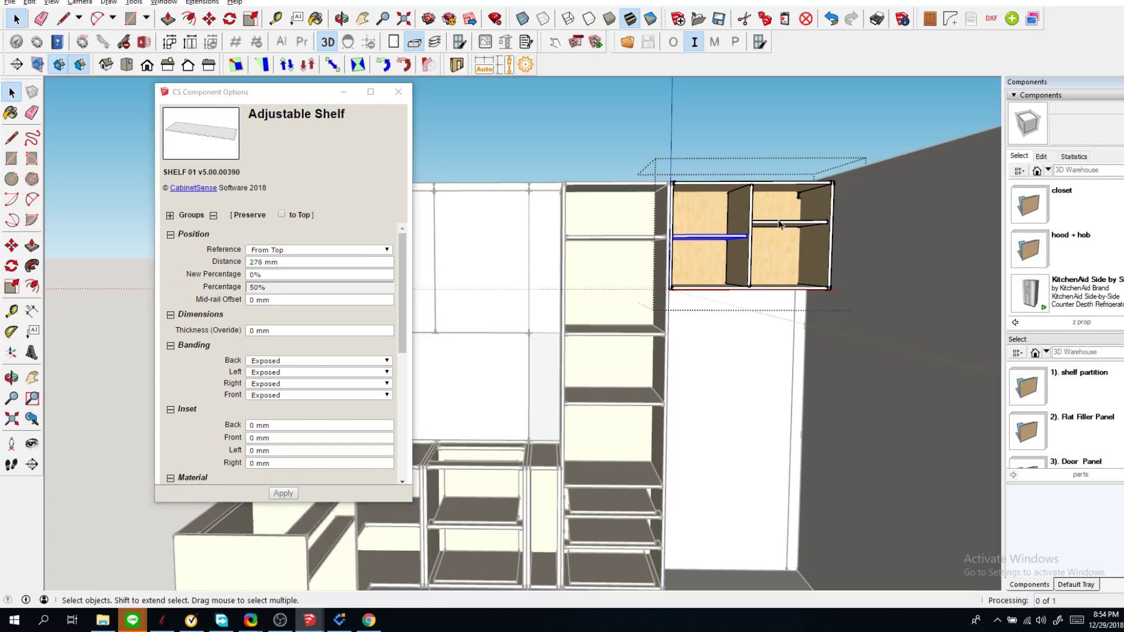
Step: Set the New Percentage of the upper cabinet's right adjustable shelf to 50
left_click(310, 276)
type("50")
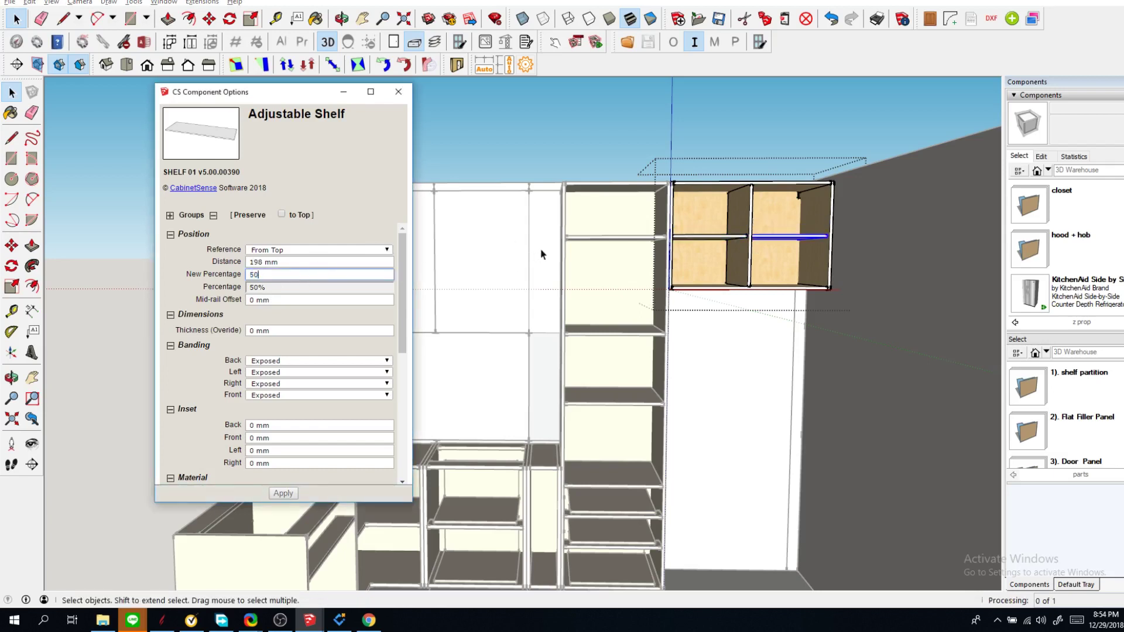
left_click(623, 240)
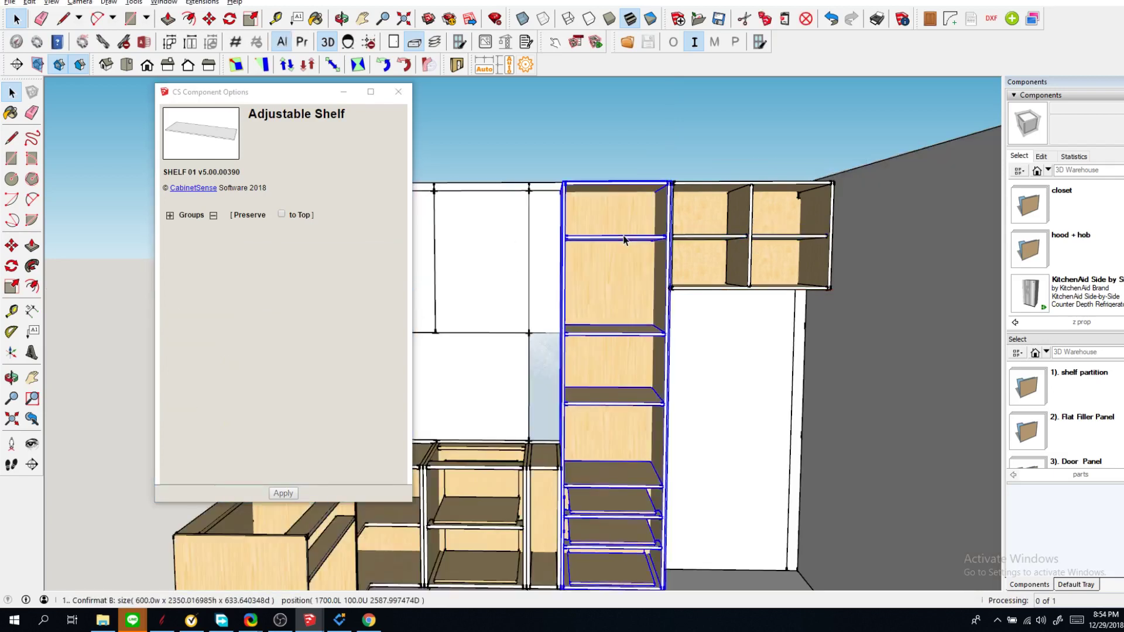
Step: Fill the tall cabinet's upper compartment with 2 adjustable shelves and show the cabinet doors again
left_click(622, 238)
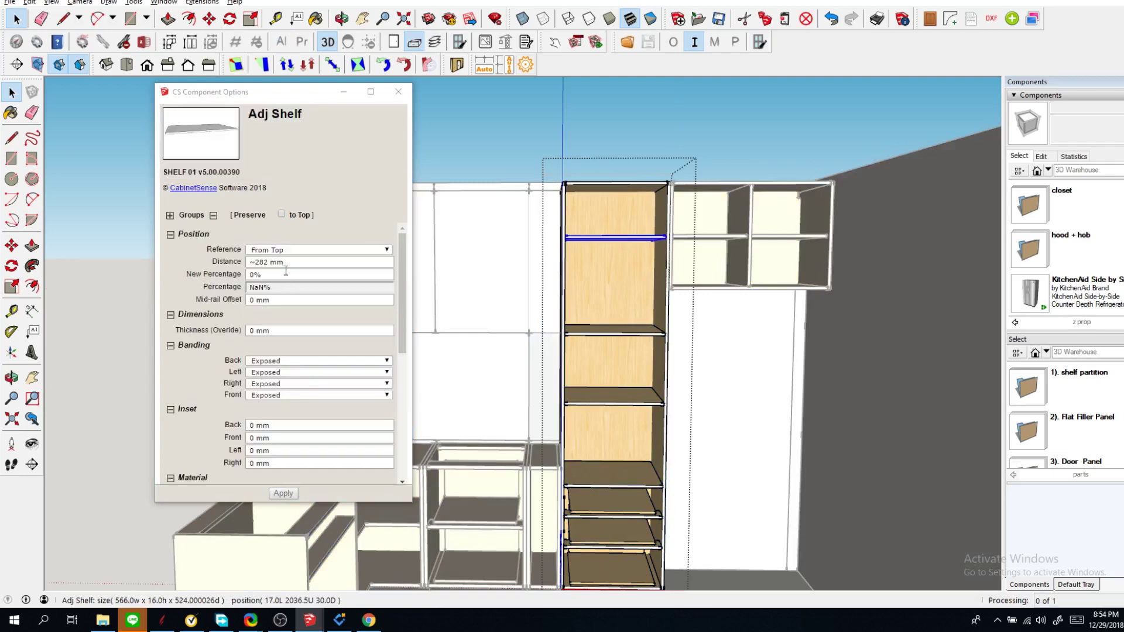
scroll(628, 247, "up", 5)
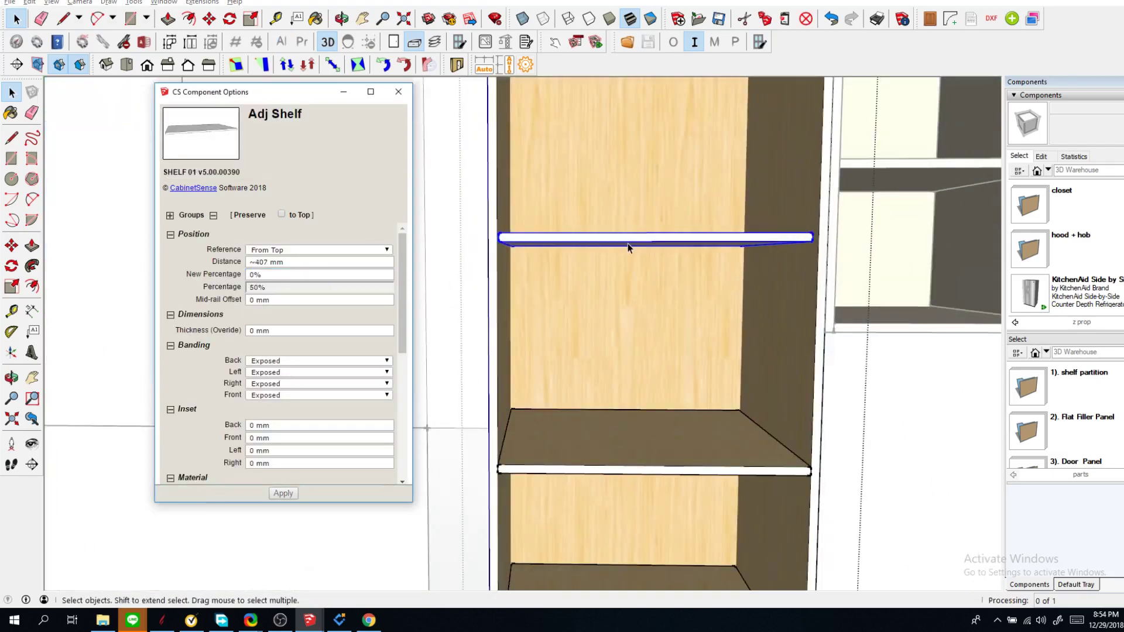
right_click(628, 247)
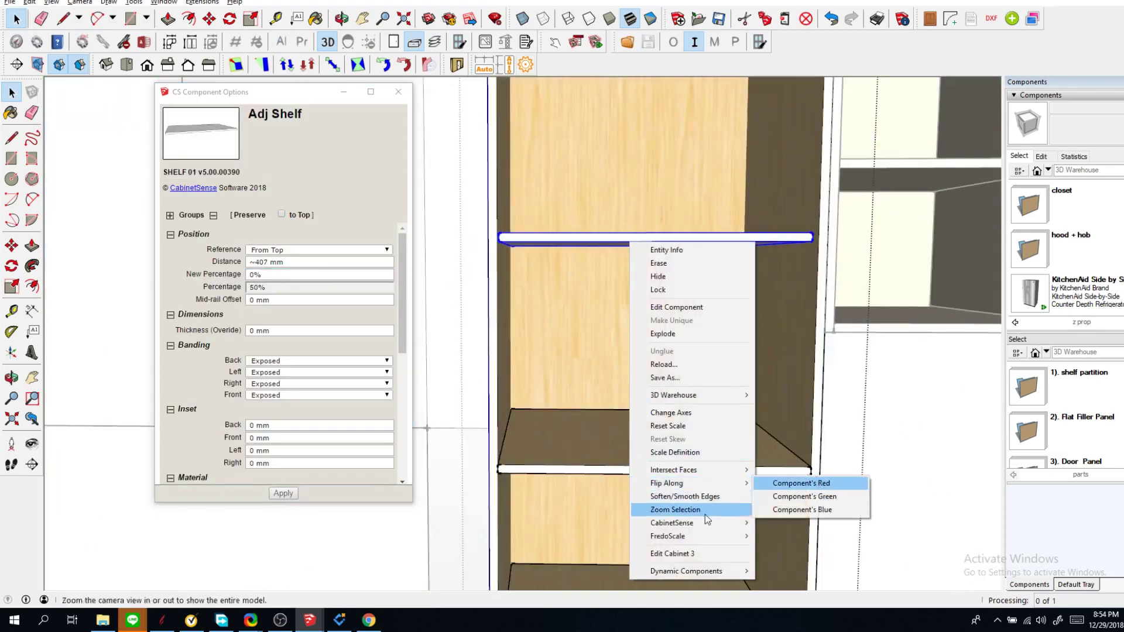
mouse_move(714, 524)
mouse_move(796, 457)
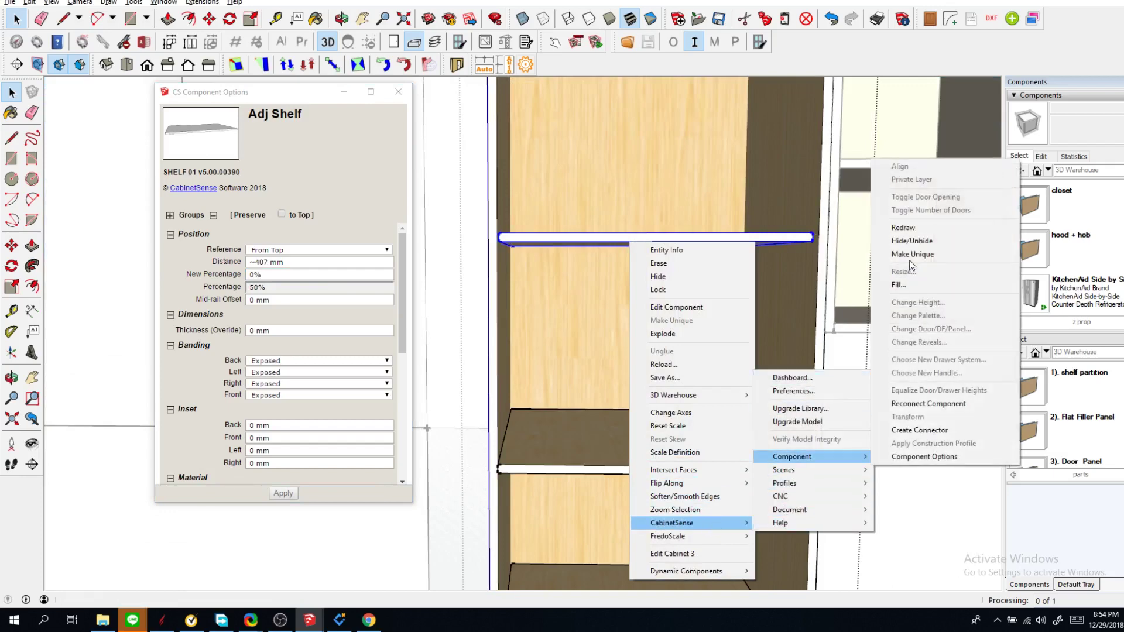
left_click(907, 282)
type("2")
key("Return")
scroll(907, 280, "down", 7)
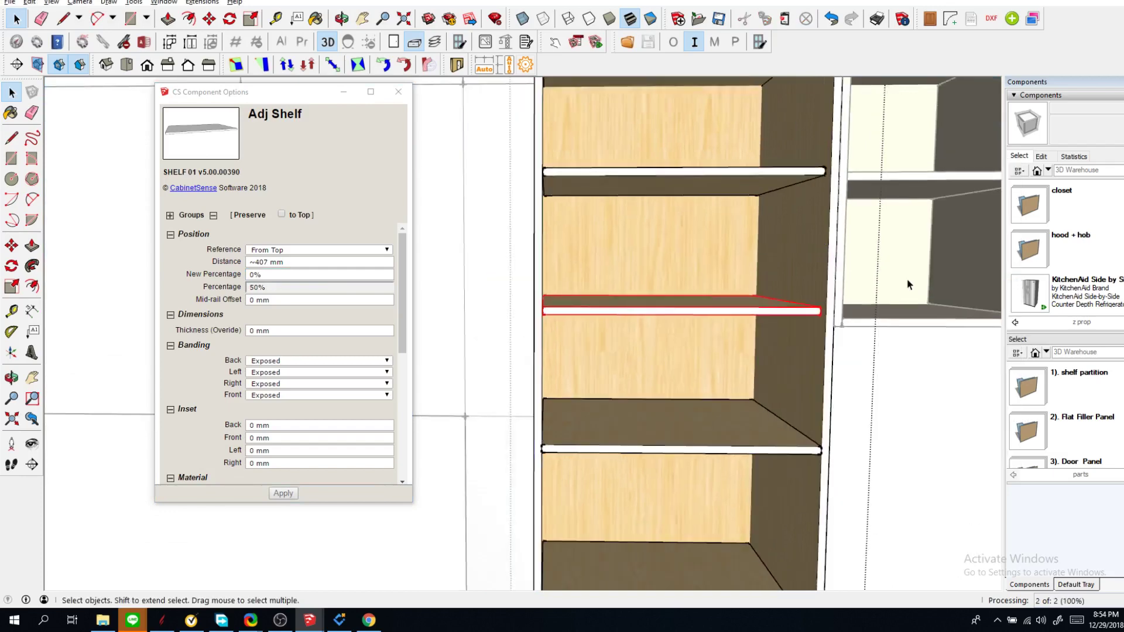
scroll(763, 279, "down", 3)
left_click(394, 43)
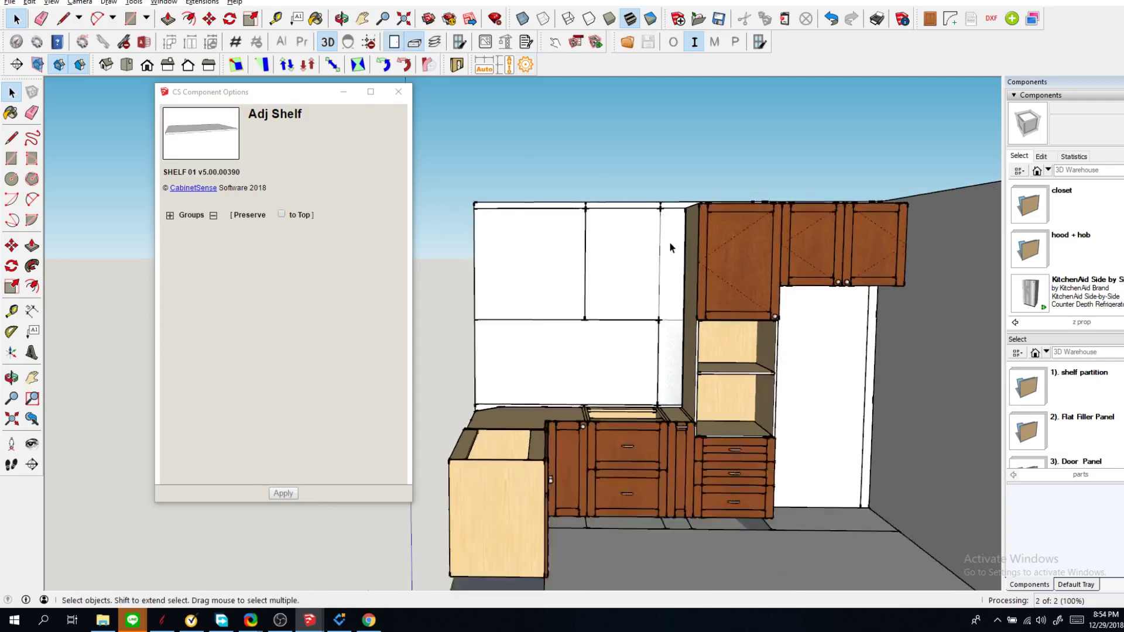
Step: Insert the KitchenAid side-by-side refrigerator on the floor beneath the two-door upper cabinet
middle_click_drag(585, 305, 790, 380)
scroll(677, 370, "up", 5)
scroll(677, 370, "up", 5)
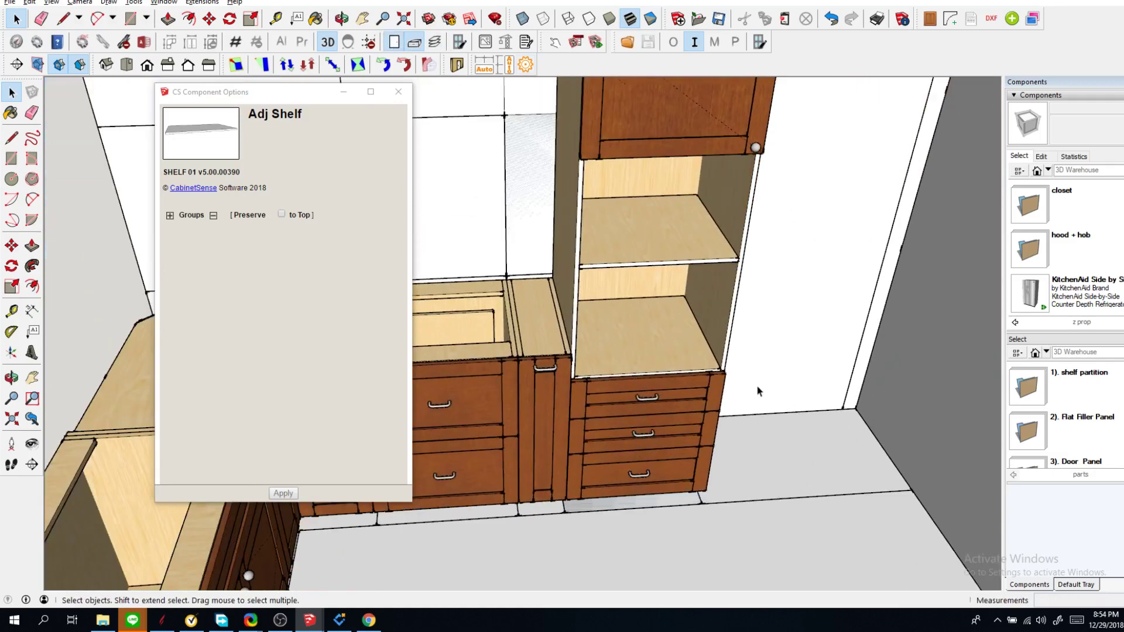
left_click(1043, 307)
left_click(720, 556)
scroll(657, 541, "down", 5)
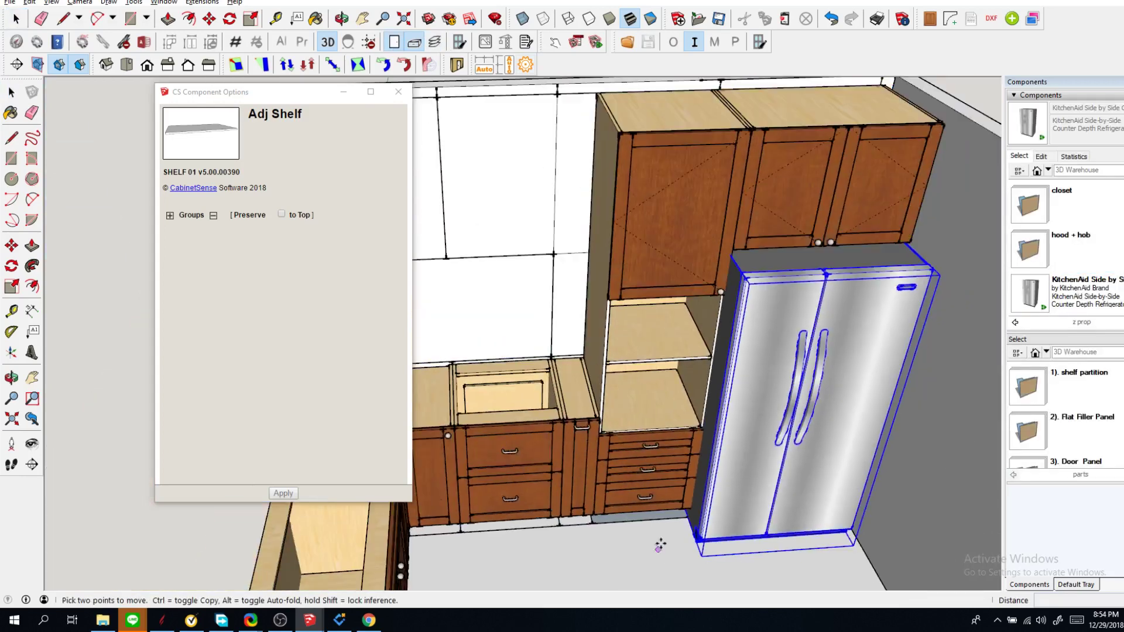
scroll(695, 550, "up", 1)
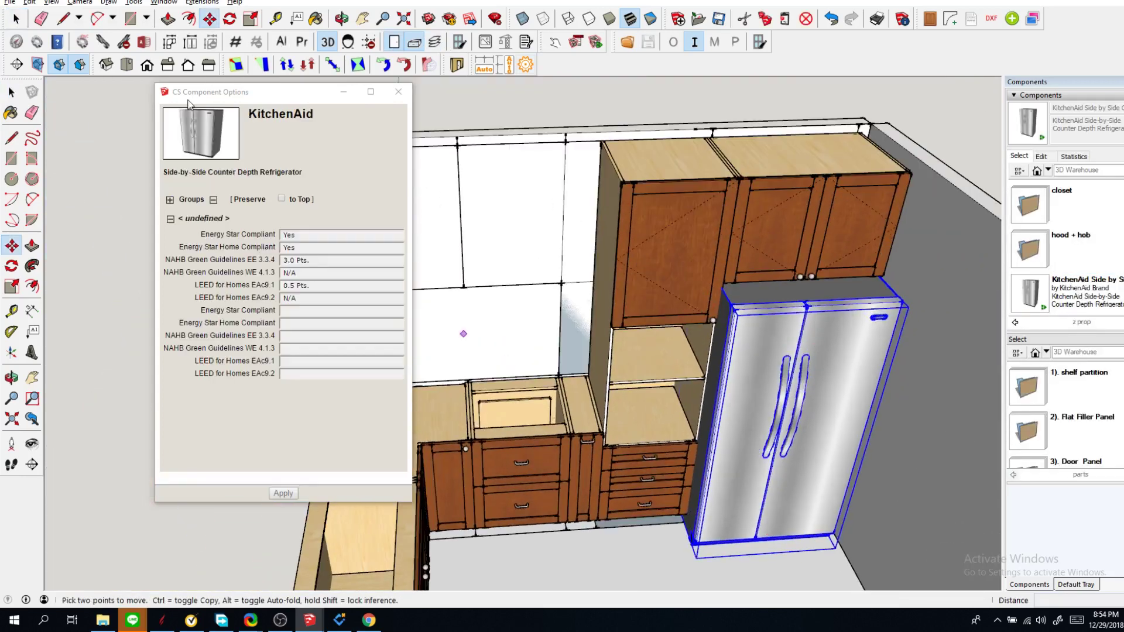
Step: Stretch the refrigerator's width along the red axis to 800 mm with Box Stretching
left_click(339, 66)
right_click(697, 410)
left_click(738, 419)
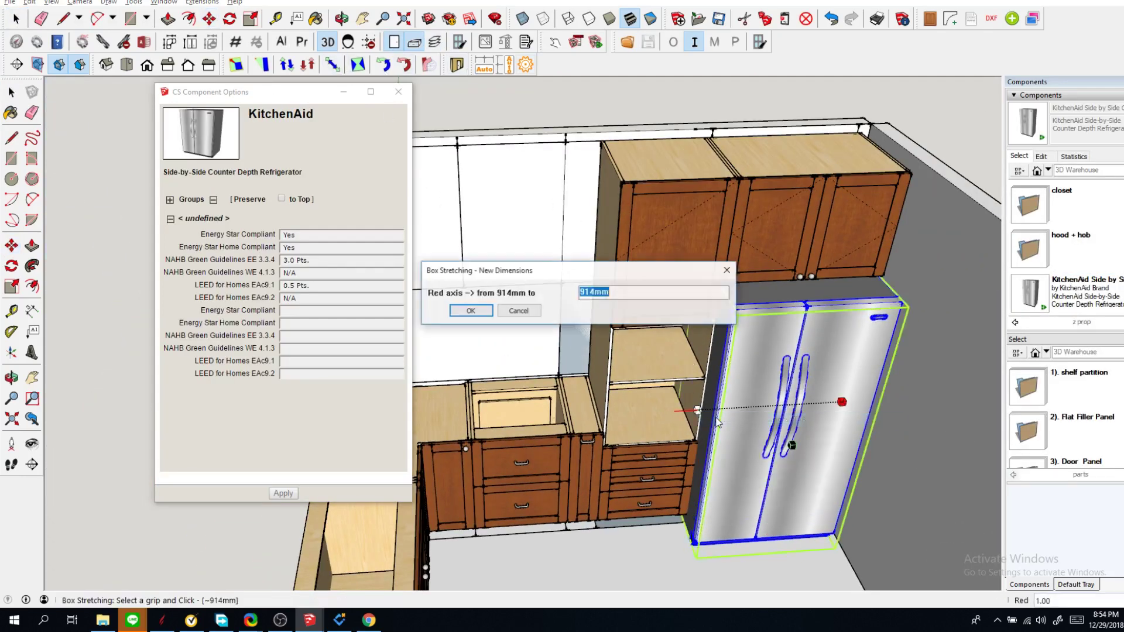
type("800")
key("Return")
key("space")
scroll(742, 511, "up", 5)
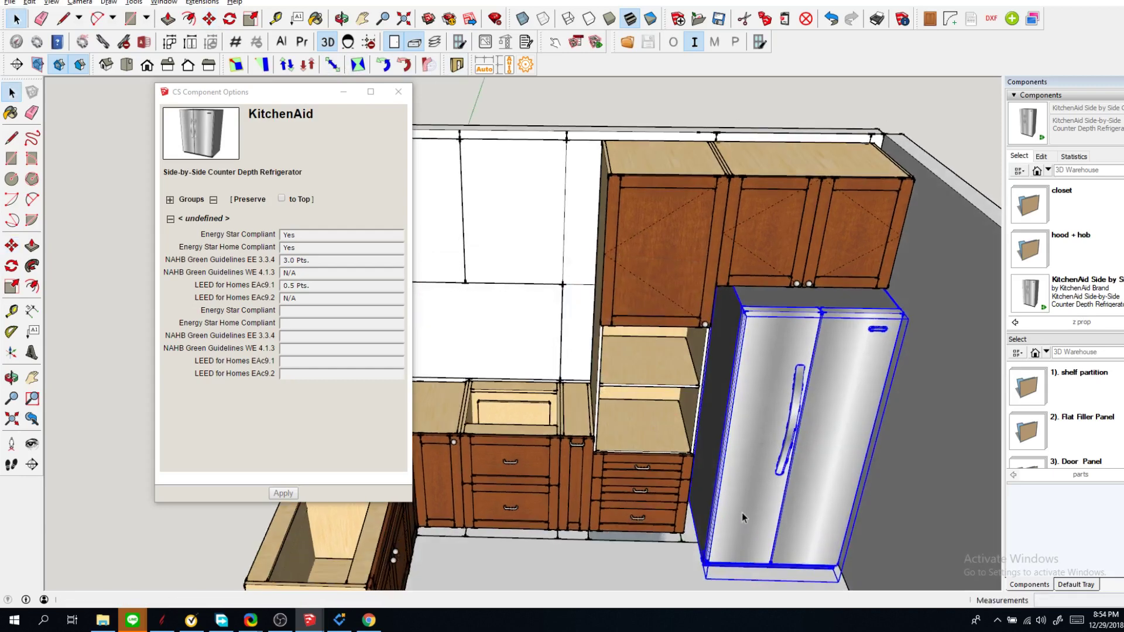
Step: Move the refrigerator into position in its niche beside the tall cabinet
key("m")
left_click(742, 518)
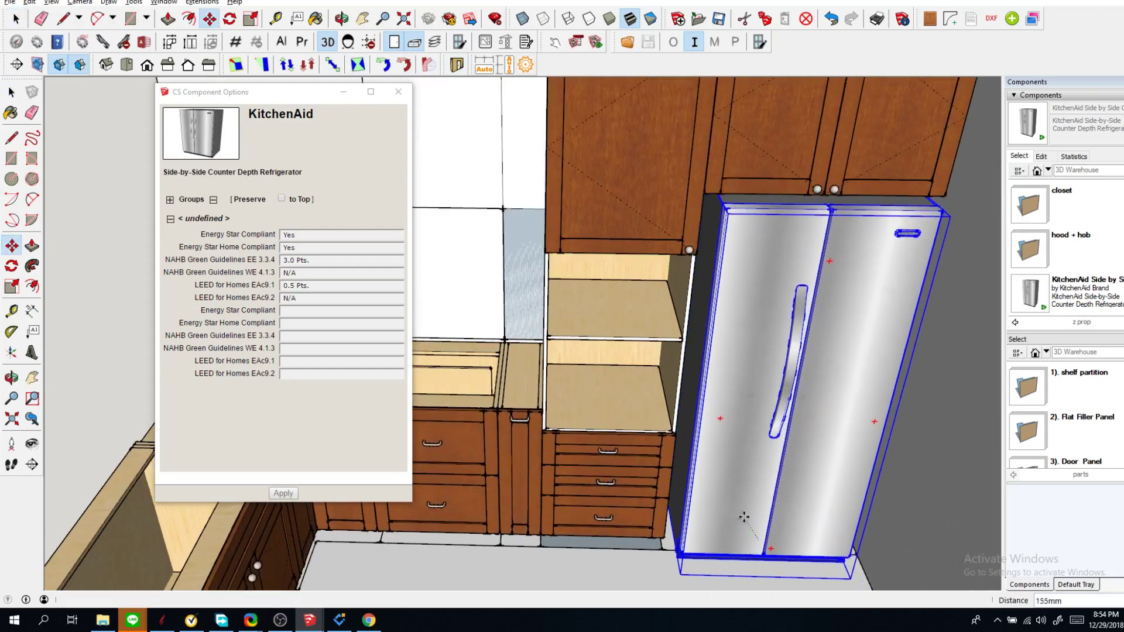
key("space")
scroll(756, 578, "down", 2)
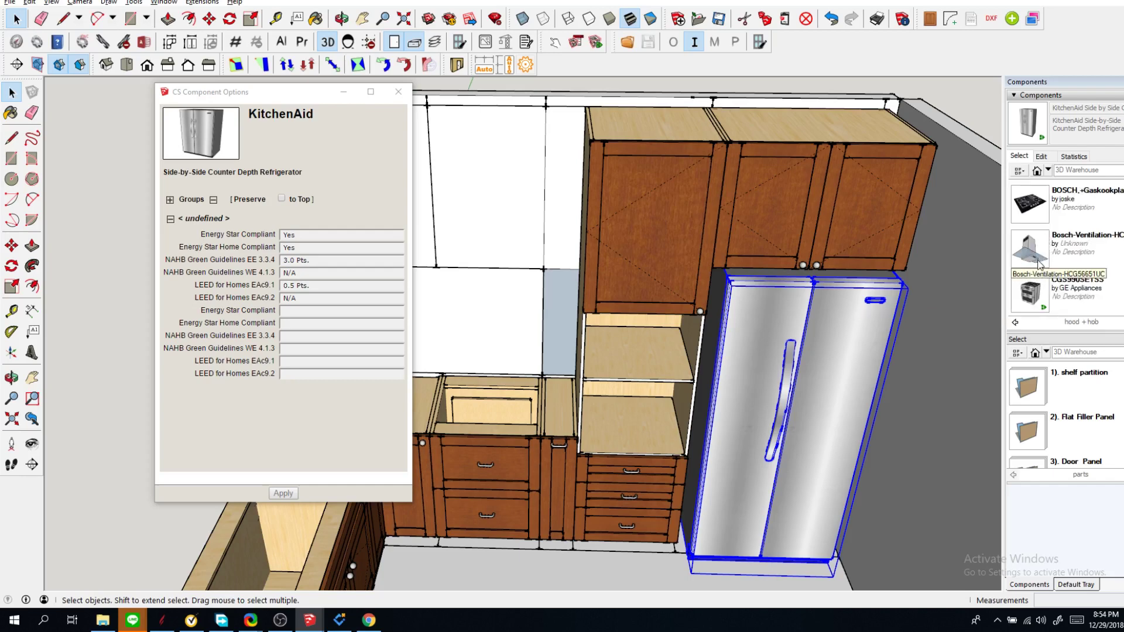
Step: Insert the Bosch ventilation hood from the hood + hob collection and raise it above the two-drawer base cabinet
left_click(1040, 265)
scroll(995, 281, "down", 3)
scroll(620, 316, "up", 3)
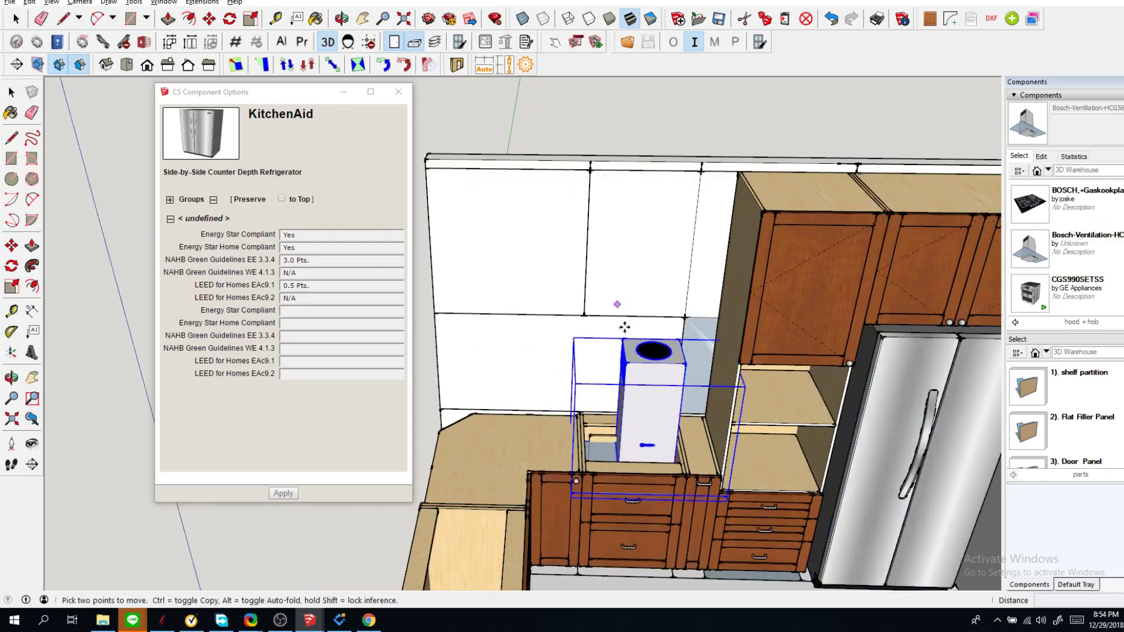
middle_click_drag(637, 268, 658, 330)
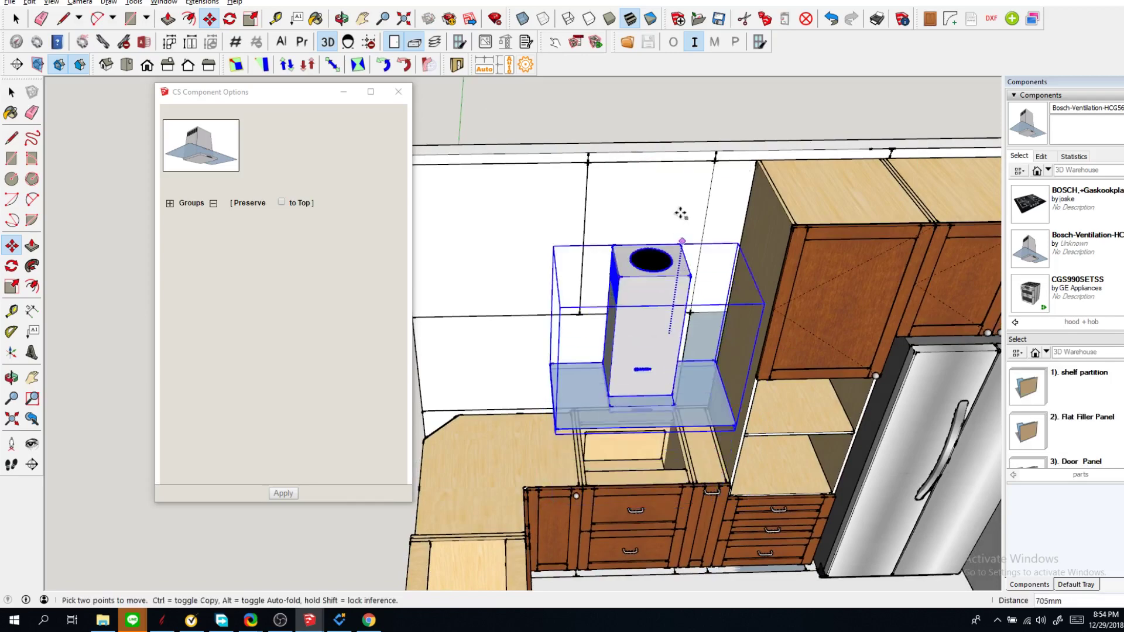
scroll(701, 287, "down", 4)
key("space")
Step: Erase the leftover horizontal and vertical layout lines on the back wall around the range hood
left_click(736, 460)
middle_click_drag(735, 458, 742, 333)
scroll(667, 246, "up", 5)
key("e")
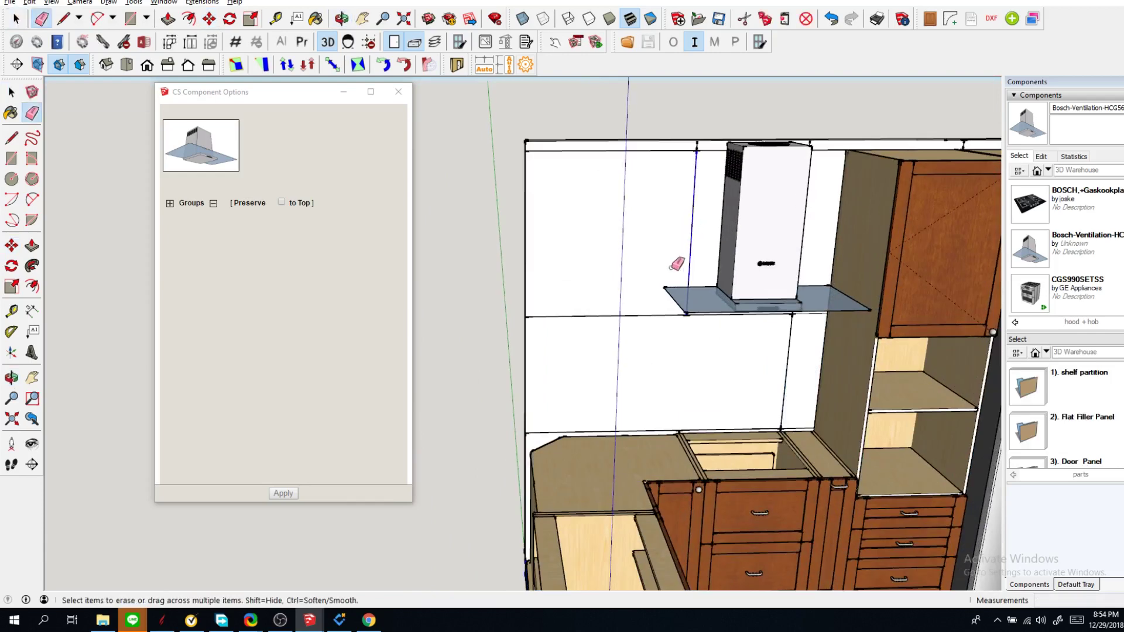
left_click(633, 320)
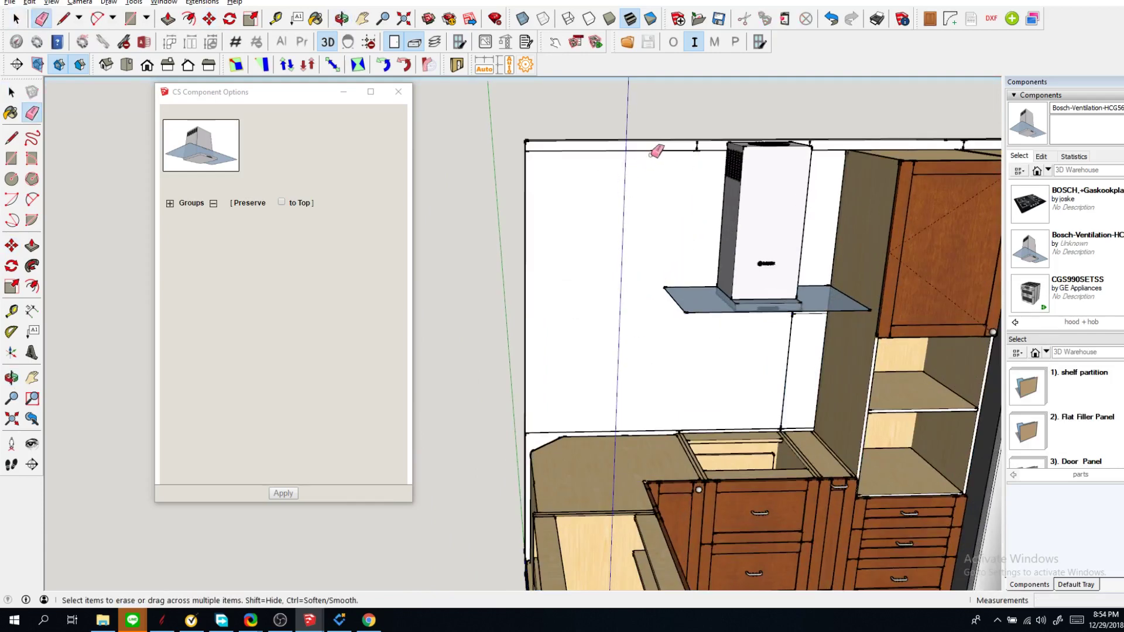
left_click(826, 153)
scroll(754, 181, "down", 3)
key("space")
Step: Group the floor rectangle beneath the tall cabinet's drawers and extrude it 100 mm as a toe kick
middle_click_drag(800, 283, 834, 287)
scroll(893, 510, "up", 7)
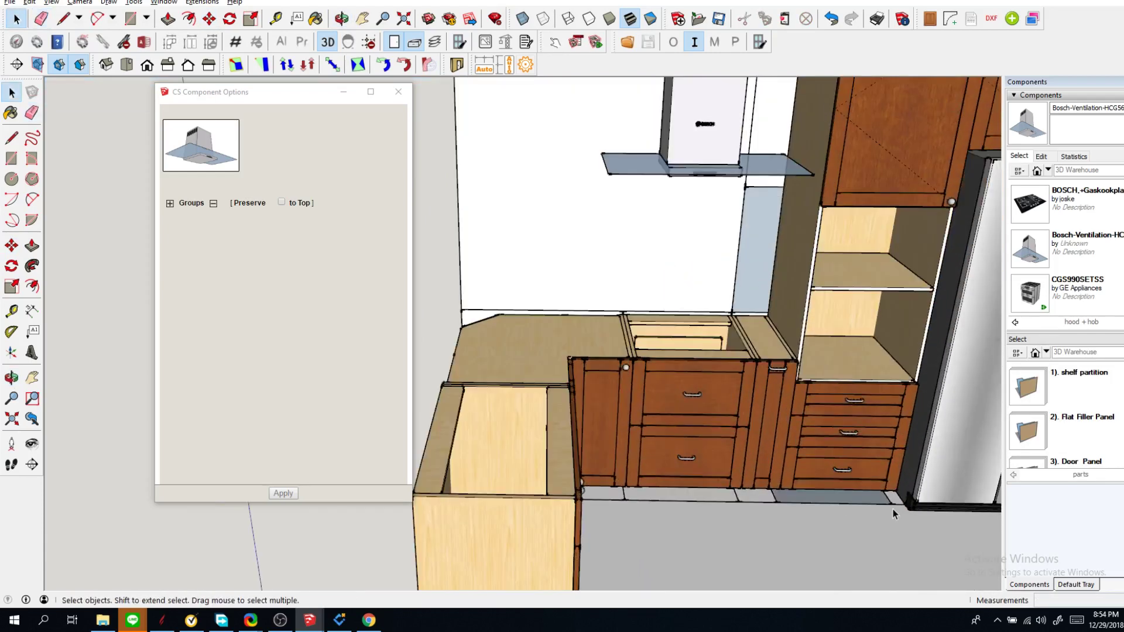
right_click(868, 496)
left_click(896, 384)
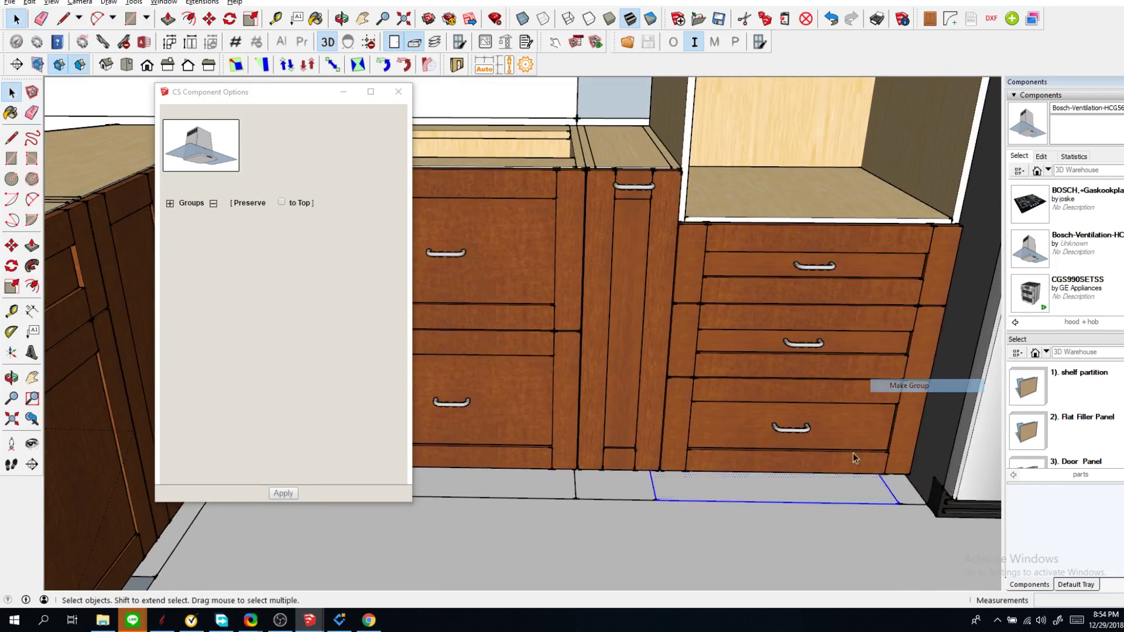
double_click(835, 488)
key("p")
left_click(832, 491)
type("100")
key("Return")
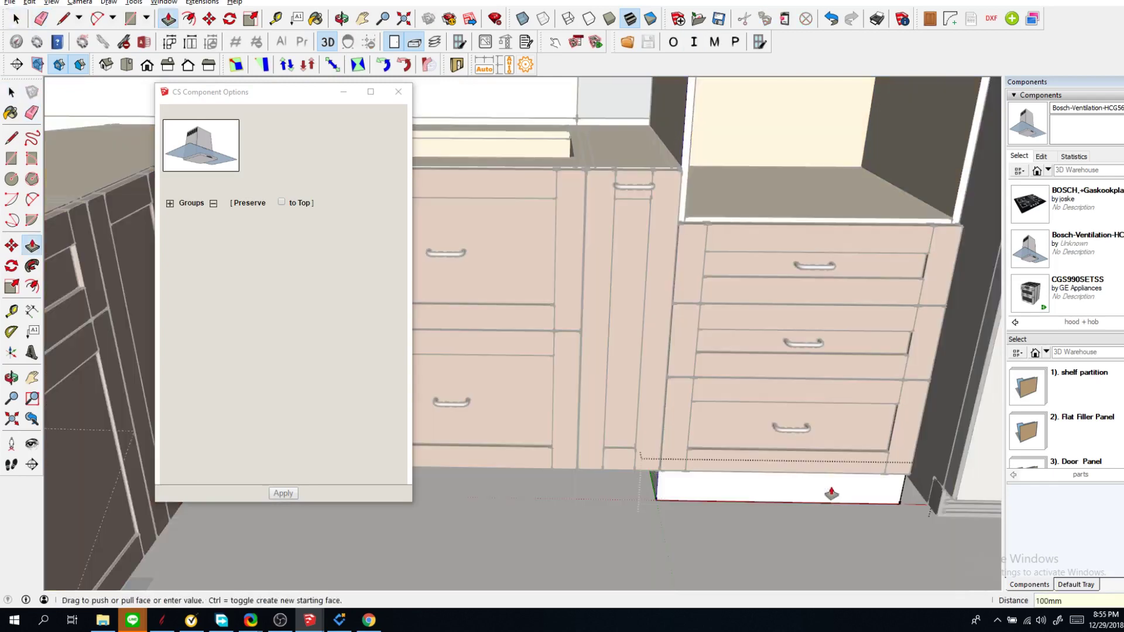
Step: Extend the toe kick 1700 mm along the back-wall base cabinets to the inner corner
middle_click_drag(671, 485, 675, 486)
left_click(665, 487)
scroll(648, 491, "down", 7)
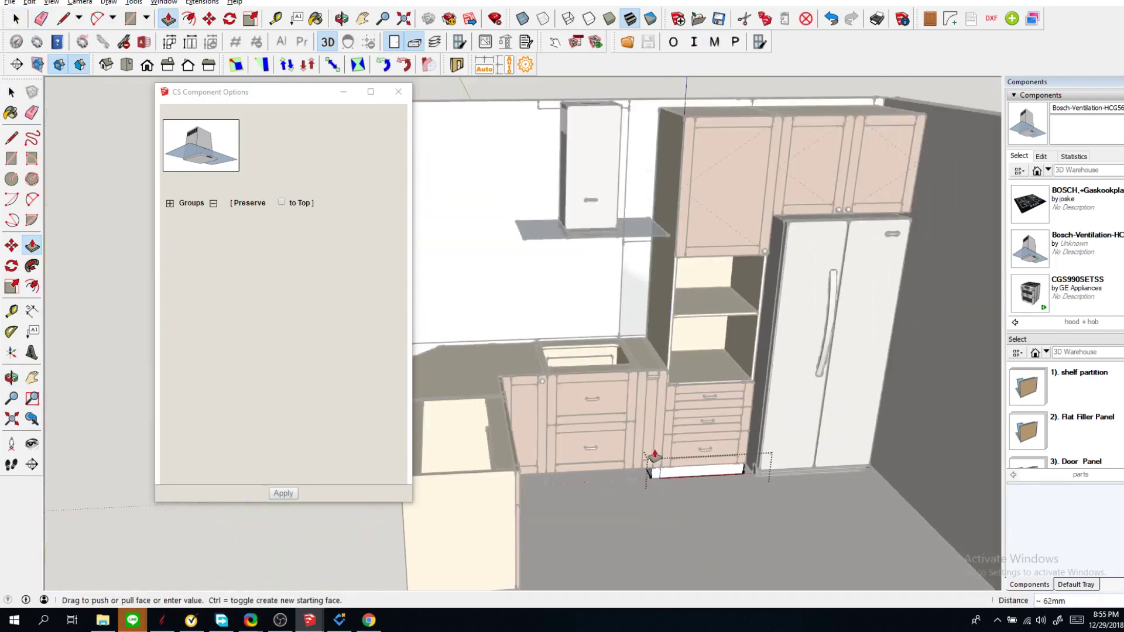
scroll(645, 504, "up", 10)
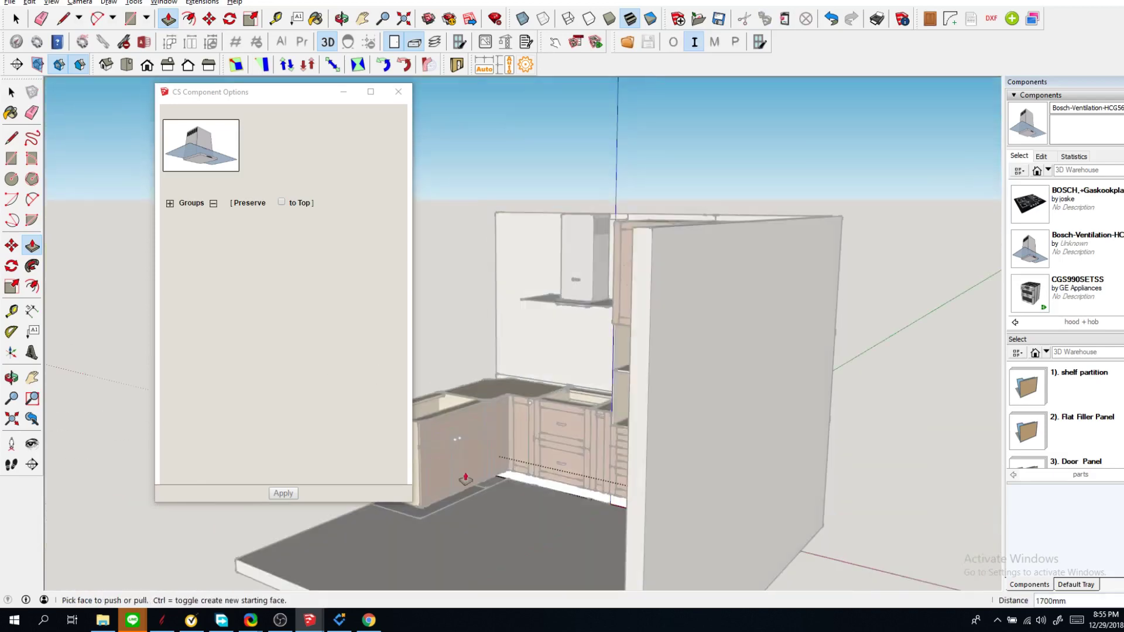
key("space")
Step: Split the toe kick's face at the inner corner and extrude that part about 1134 mm to the end of the side run
key("l")
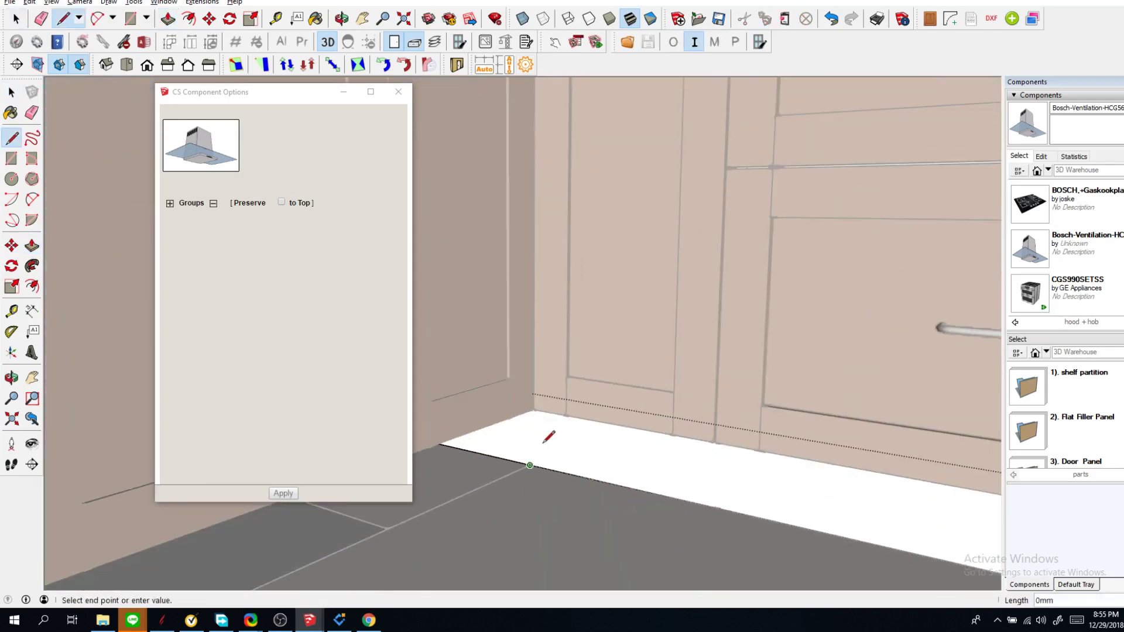
left_click(547, 402)
key("space")
key("p")
left_click(517, 435)
scroll(632, 419, "down", 6)
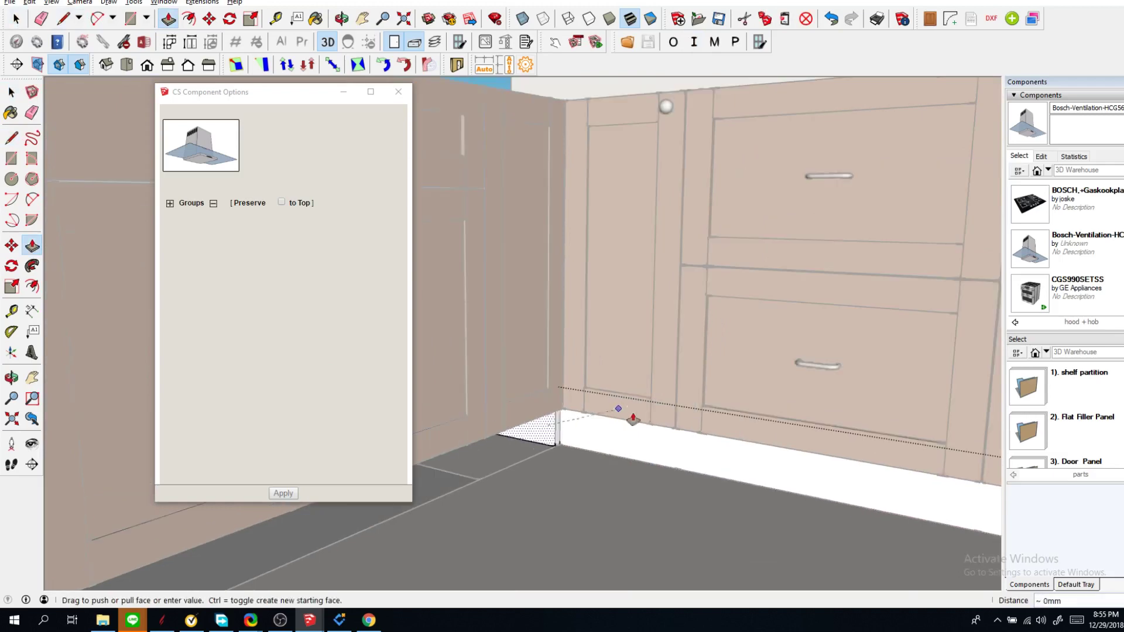
scroll(761, 427, "down", 3)
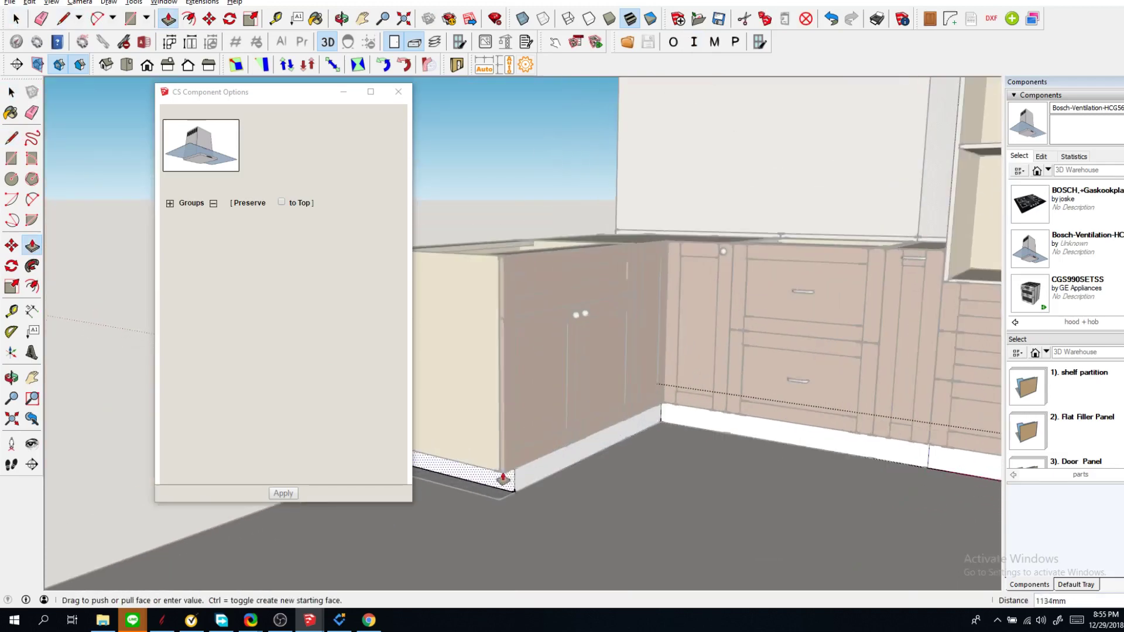
left_click(501, 480)
key("space")
left_click(585, 463)
Step: Draw a 200 × 20 mm rectangle on the back wall behind the narrow base cabinet and make it a group
scroll(588, 462, "down", 3)
middle_click_drag(592, 459, 774, 464)
scroll(762, 330, "up", 6)
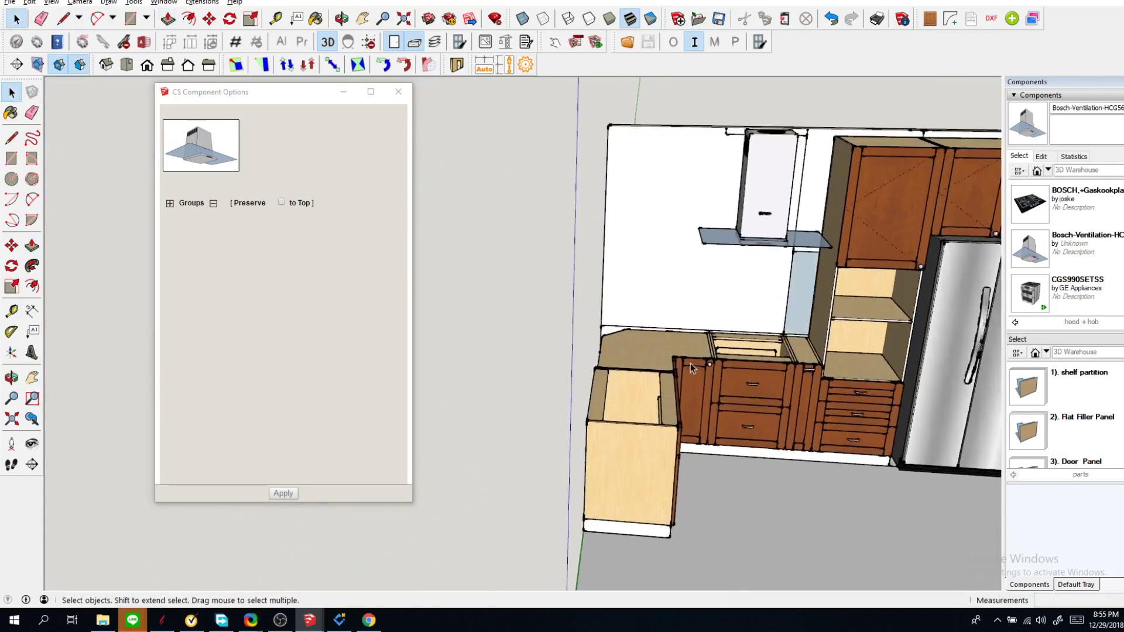
left_click(455, 324)
scroll(890, 276, "up", 6)
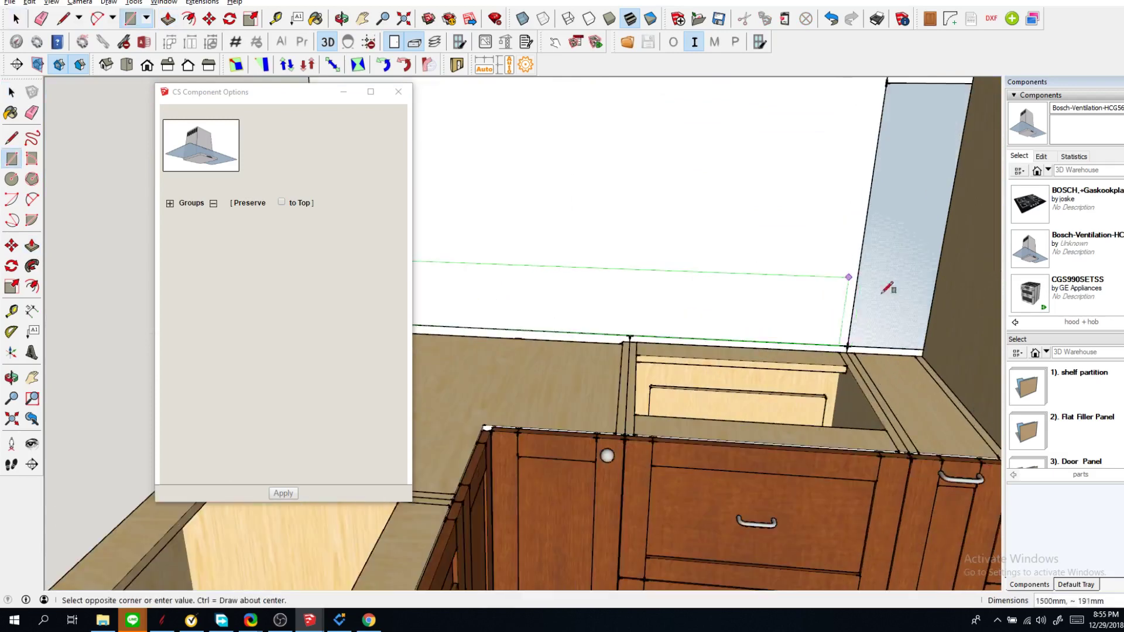
left_click(935, 391)
key("space")
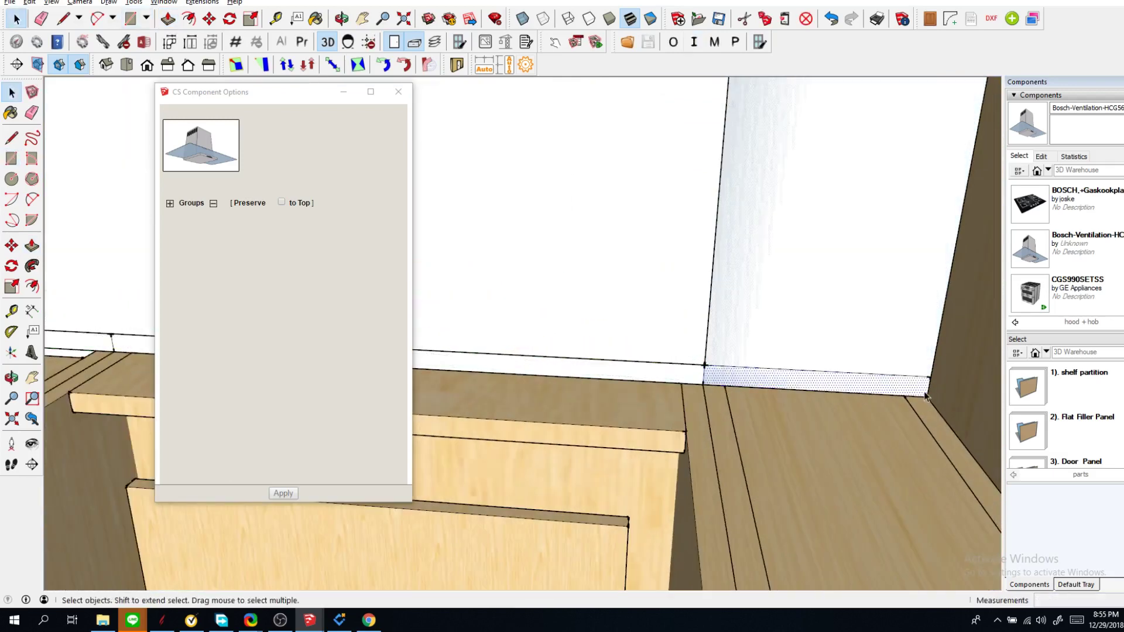
right_click(924, 396)
left_click(997, 273)
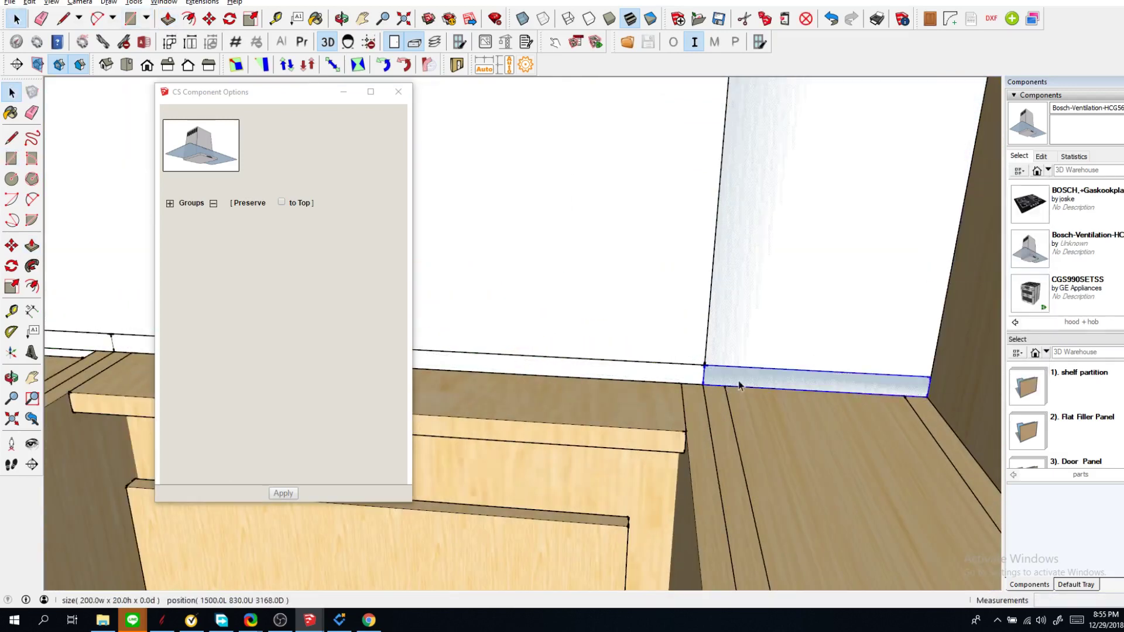
Step: Extrude the grouped rectangle's face 630 mm forward to form the countertop over the narrow cabinet
double_click(740, 381)
key("p")
left_click(741, 381)
left_click_drag(742, 382, 754, 402)
type("63")
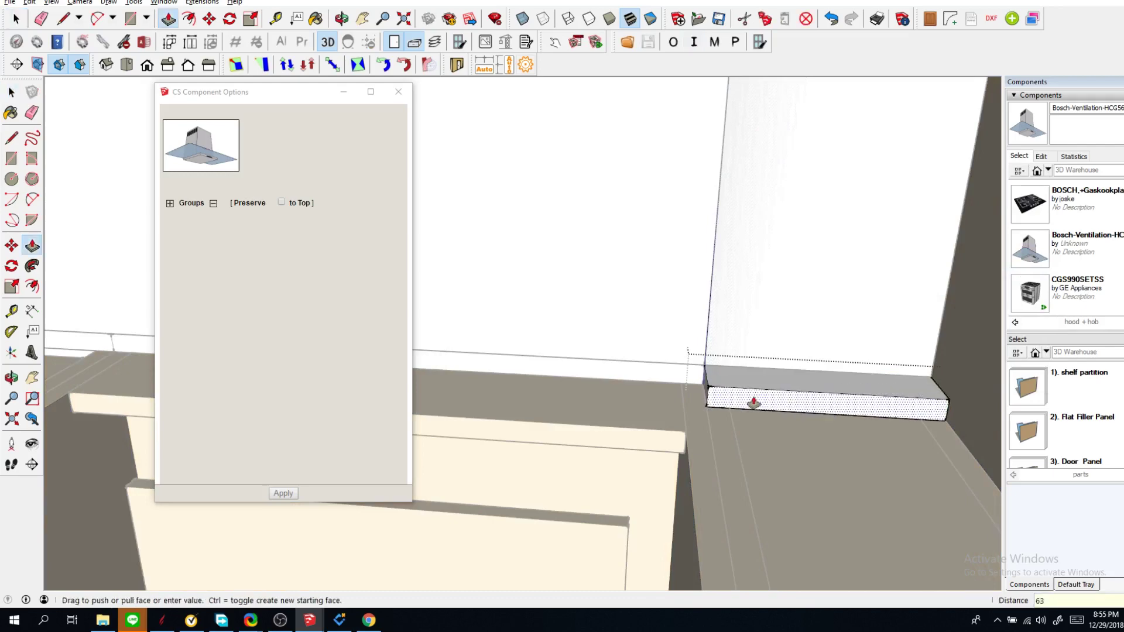
type("0")
key("Return")
scroll(784, 318, "down", 4)
Step: Extend the countertop about 1503 mm along the back wall to the wall's far end
middle_click_drag(785, 318, 868, 406)
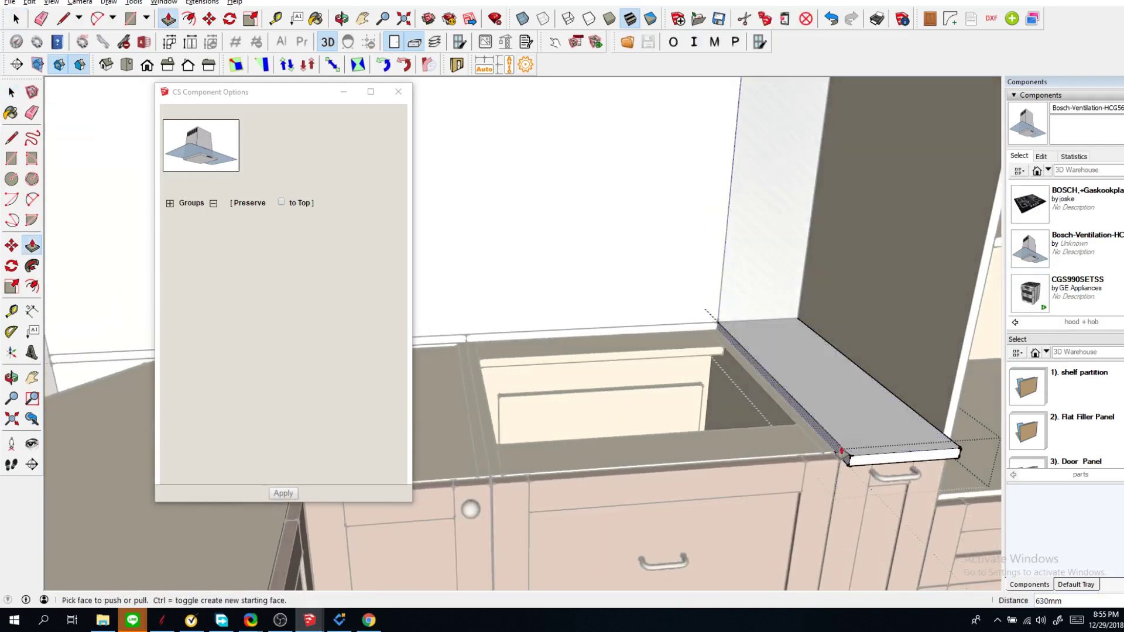
scroll(841, 451, "down", 6)
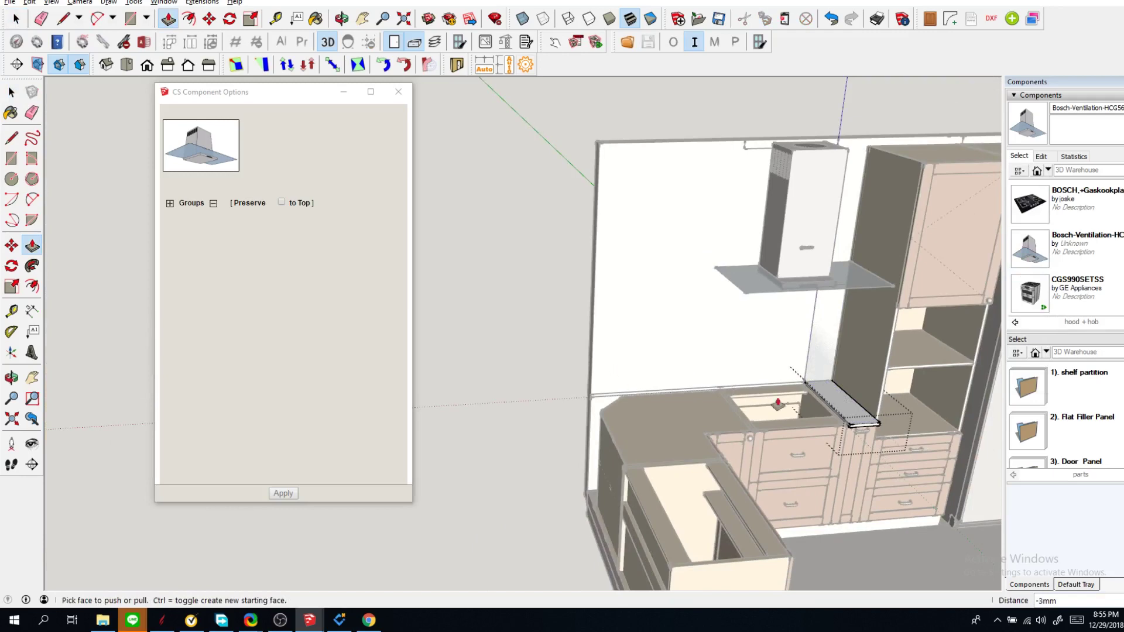
left_click_drag(830, 413, 622, 384)
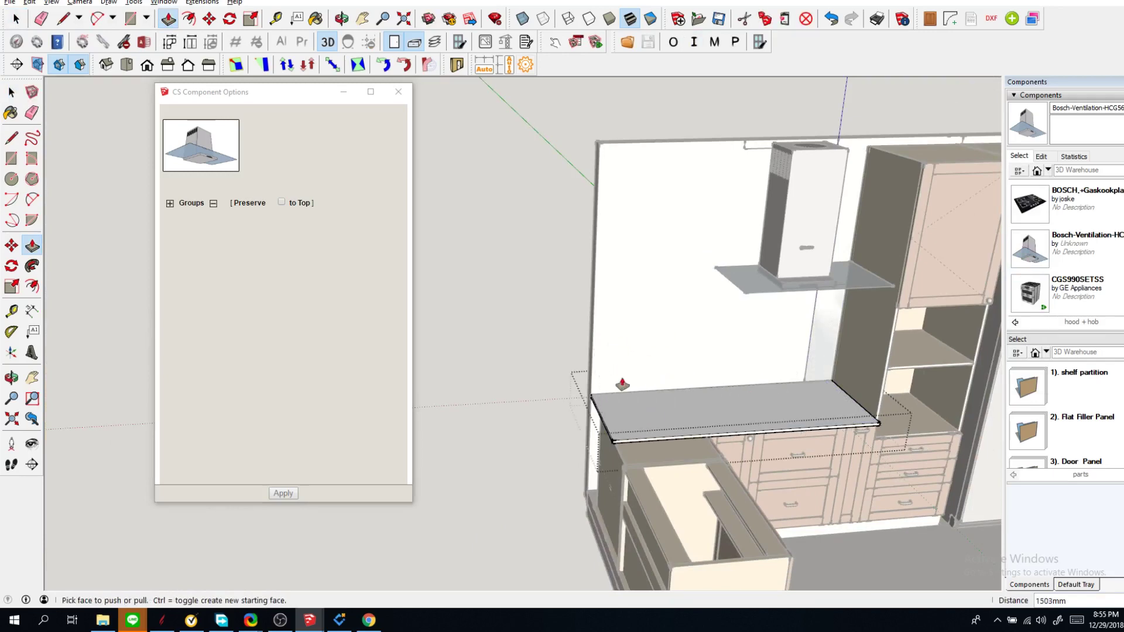
Step: Split the countertop's front face at the inner corner and extrude that part forward to the end of the side cabinet run
scroll(706, 419, "up", 5)
scroll(706, 419, "up", 3)
key("l")
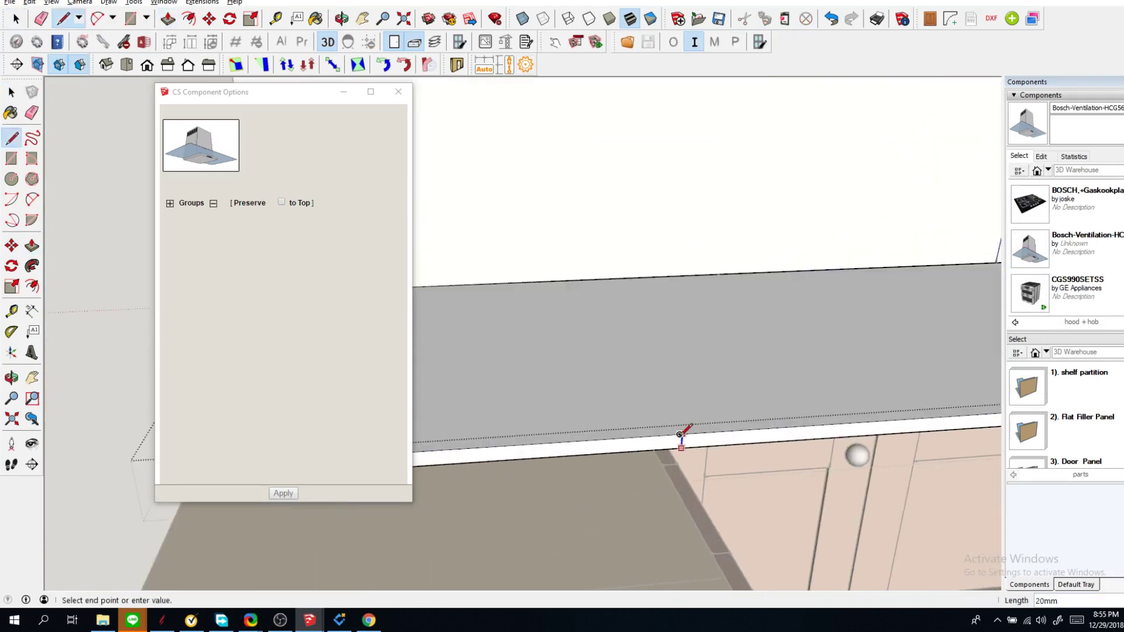
scroll(682, 442, "down", 1)
key("p")
left_click(640, 447)
scroll(672, 430, "down", 7)
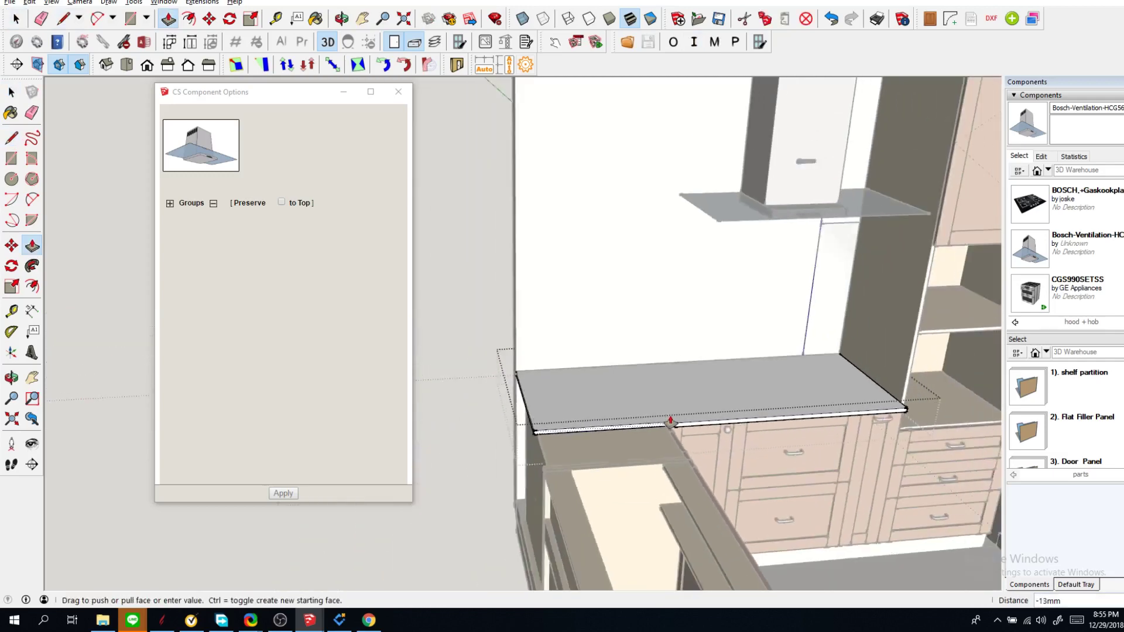
left_click(635, 566)
key("space")
left_click(868, 404)
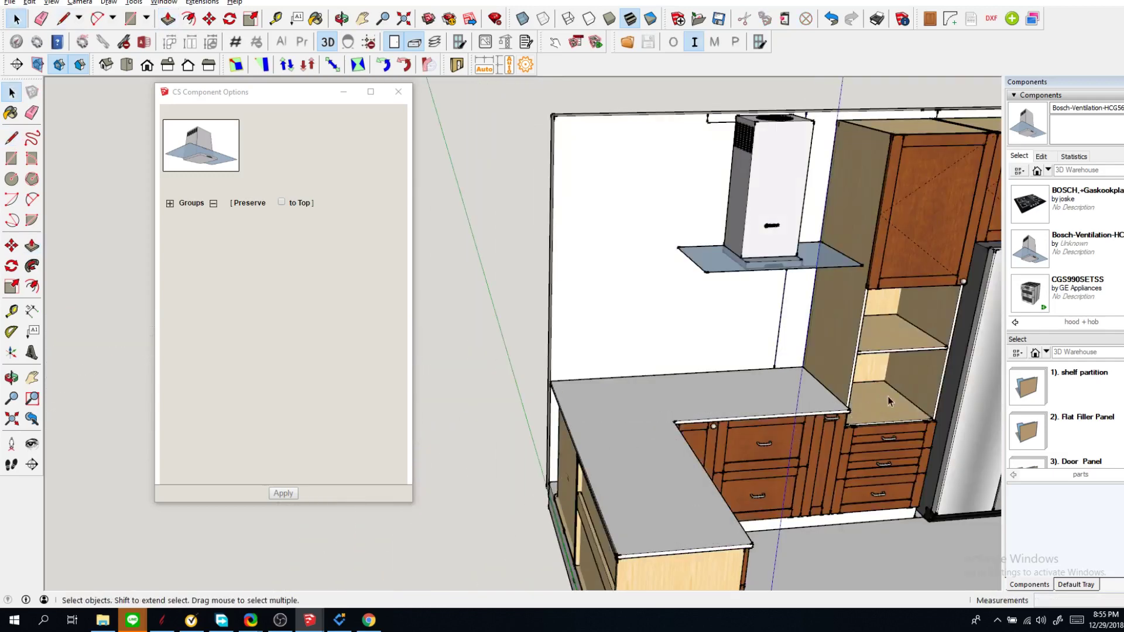
Step: Paint the L-shaped countertop with the Carrera Marble material from the Stone collection
key("b")
middle_click_drag(890, 402, 813, 448)
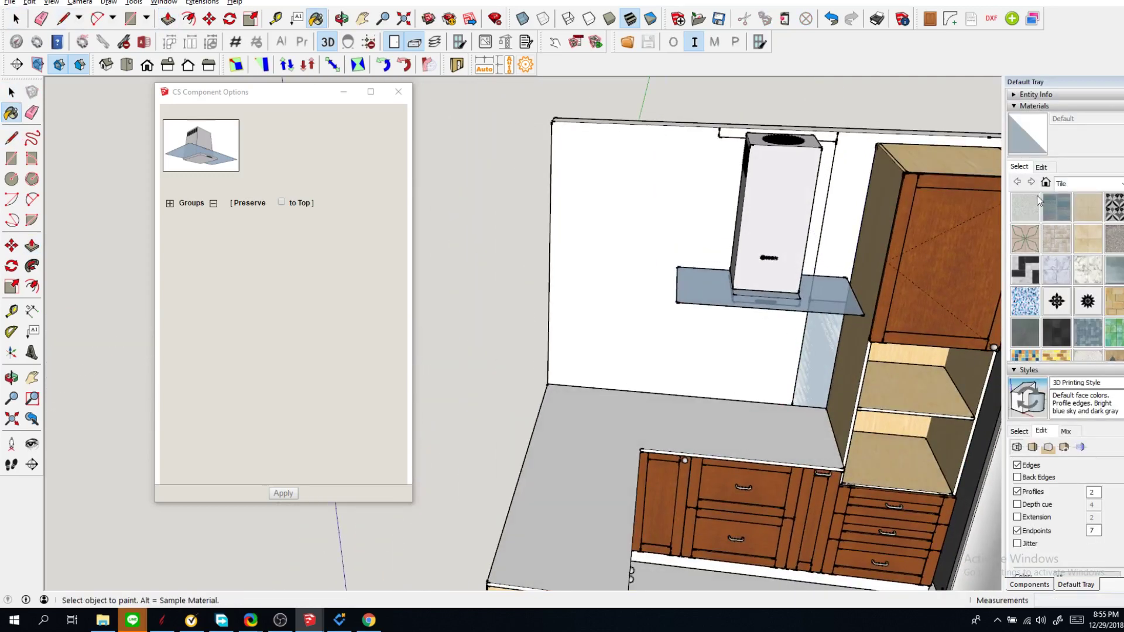
left_click(1063, 185)
left_click(1097, 294)
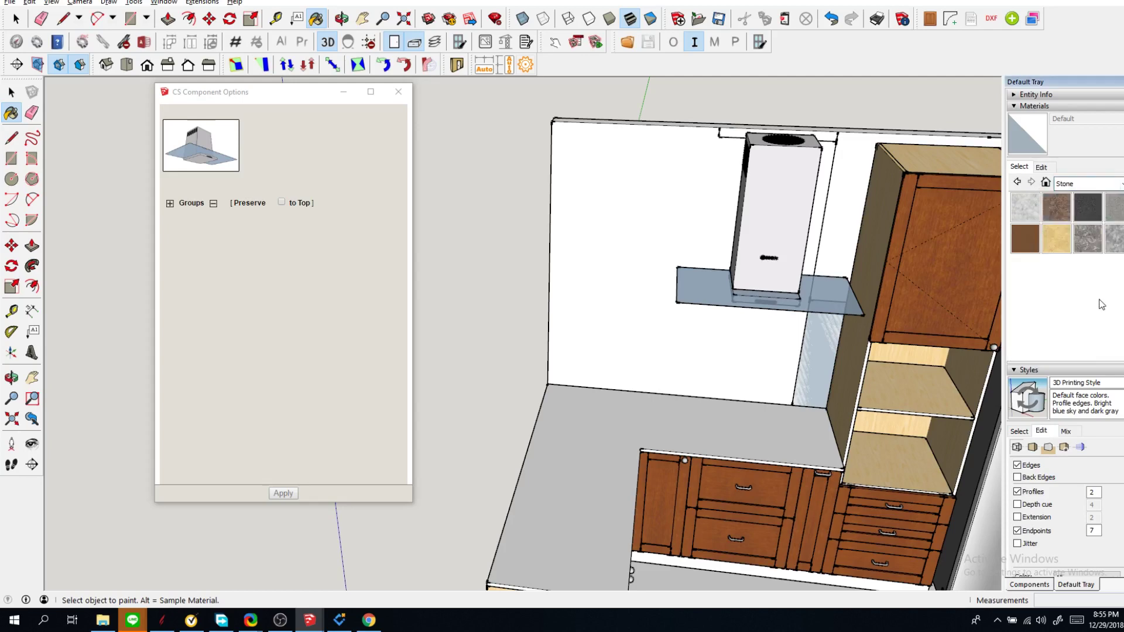
left_click(1023, 215)
left_click(693, 422)
scroll(599, 398, "down", 5)
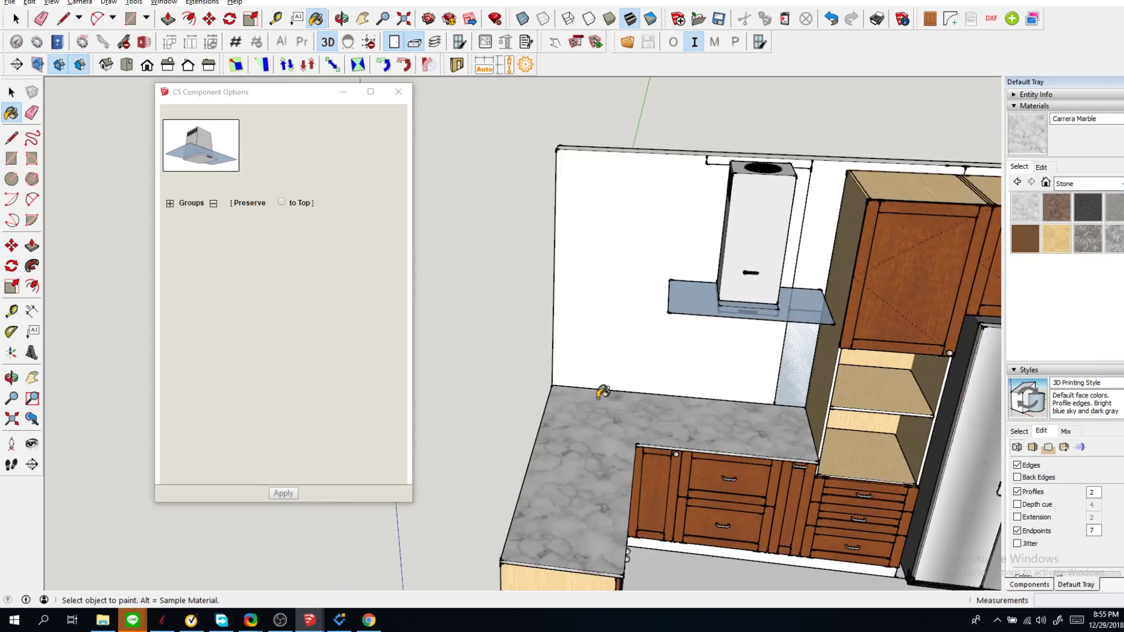
key("space")
Step: Change the doors and drawer fronts of all cabinets to the Slab style with handle type None
middle_click_drag(712, 491, 659, 577)
scroll(659, 578, "up", 5)
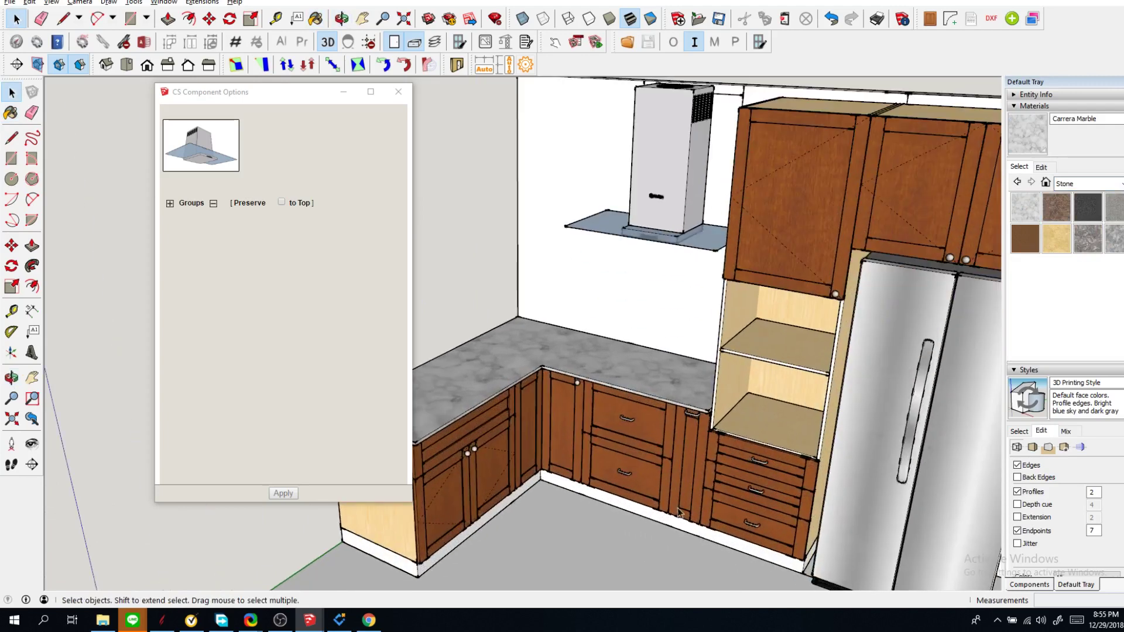
middle_click_drag(677, 507, 722, 501)
key("ctrl+a")
right_click(663, 468)
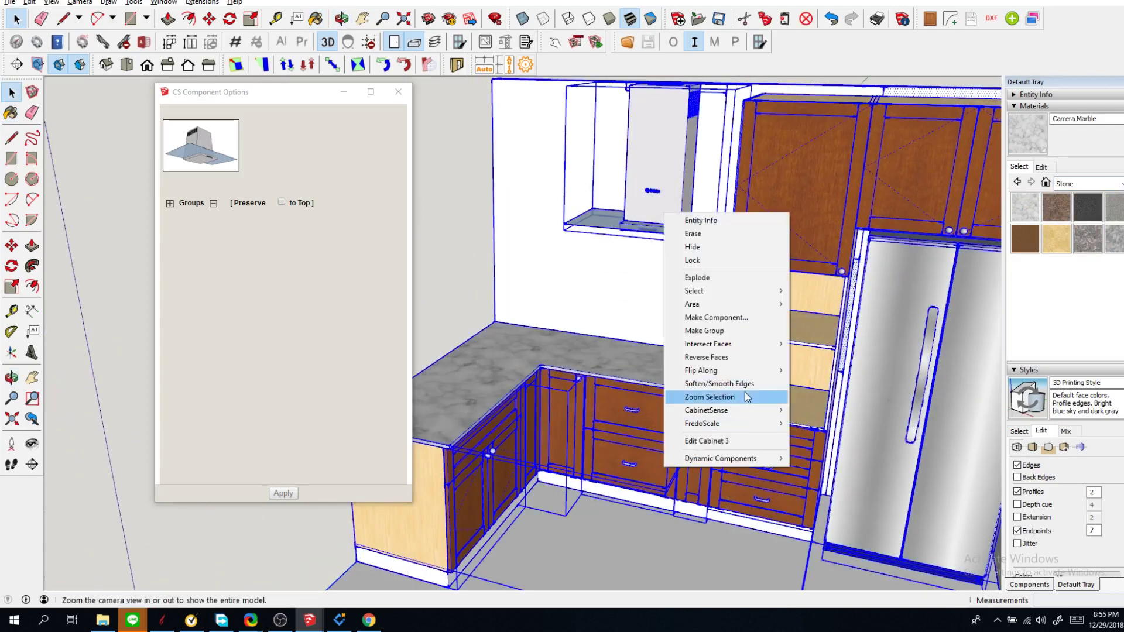
mouse_move(726, 410)
mouse_move(866, 490)
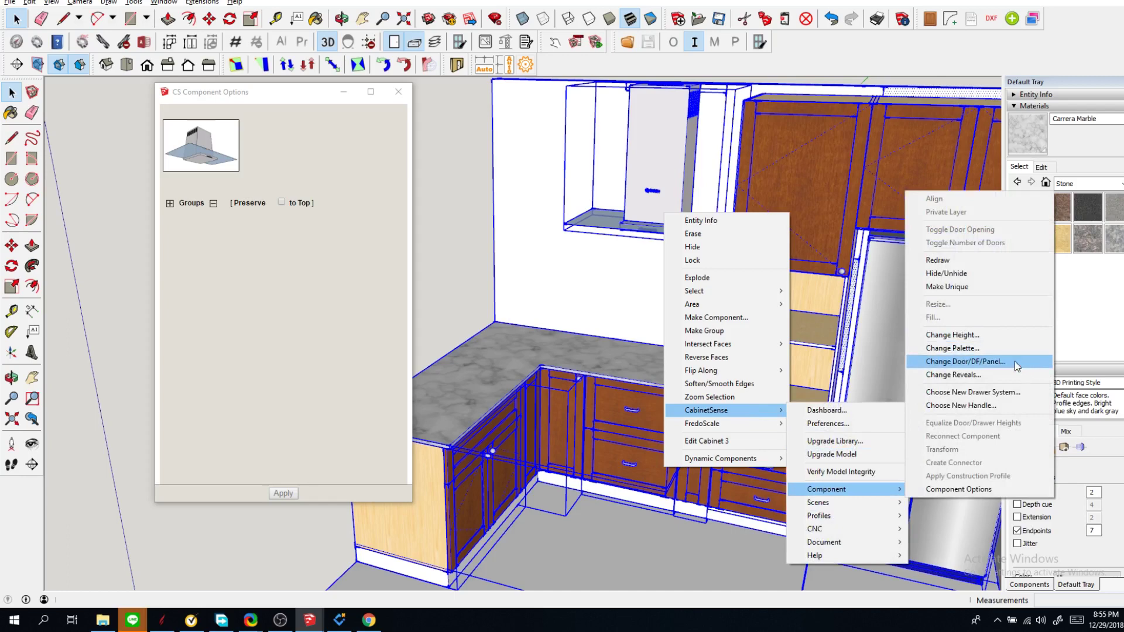
left_click(950, 362)
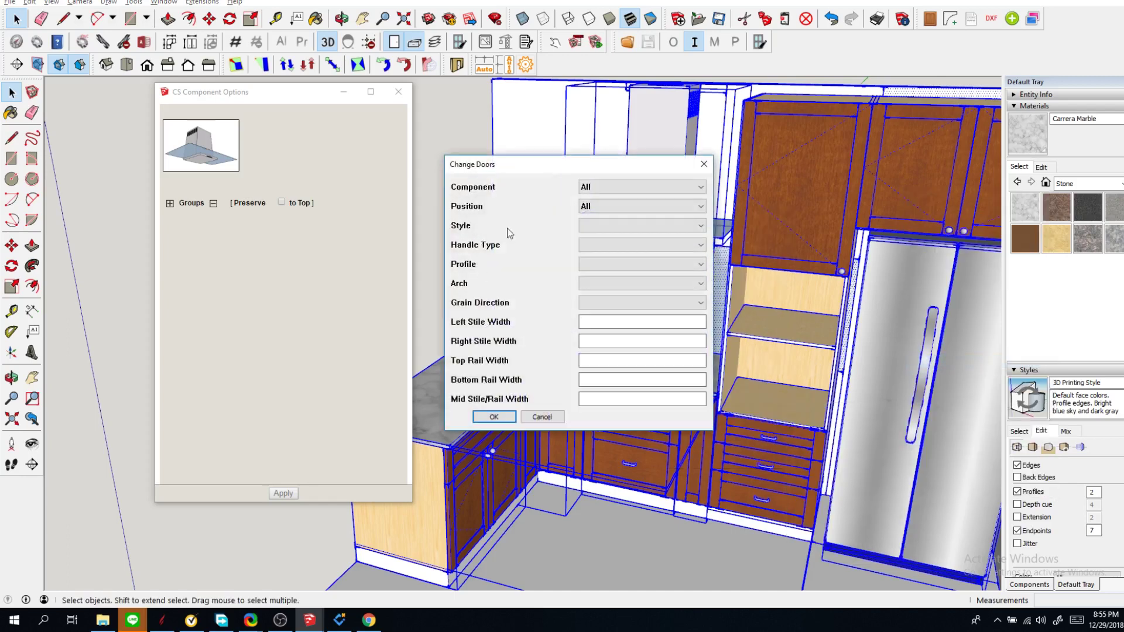
left_click(600, 228)
left_click(593, 246)
left_click(596, 247)
left_click(597, 268)
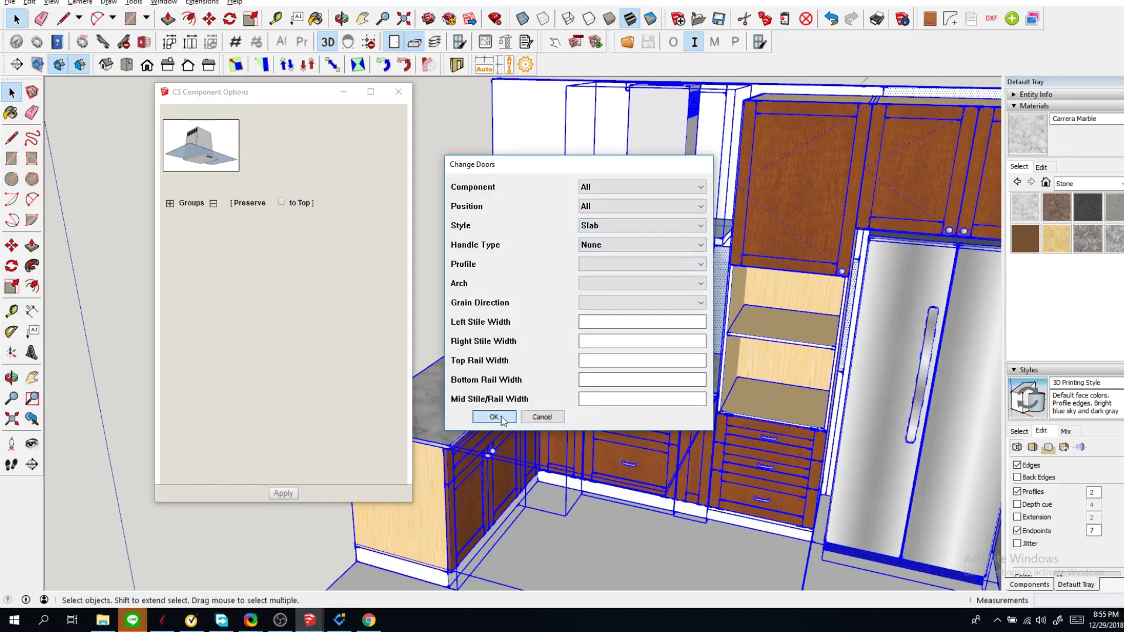
left_click(501, 417)
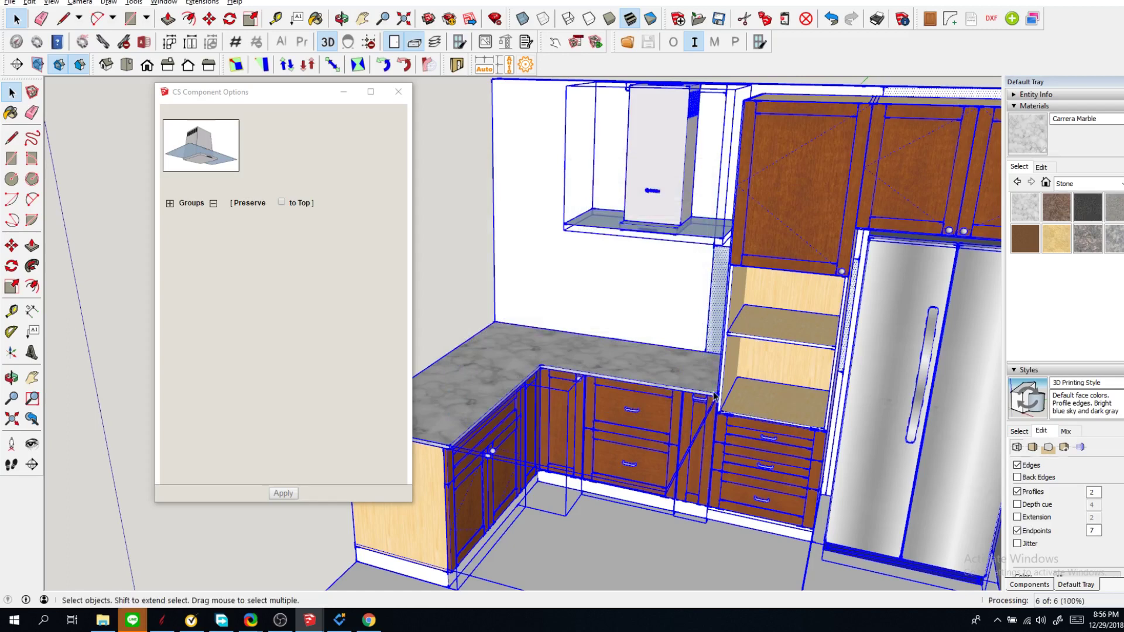
Step: Open and close the base cabinets' drawers and doors along the back wall to check the new slab fronts
left_click(631, 417)
left_click(622, 527)
scroll(622, 527, "down", 1)
scroll(699, 521, "up", 4)
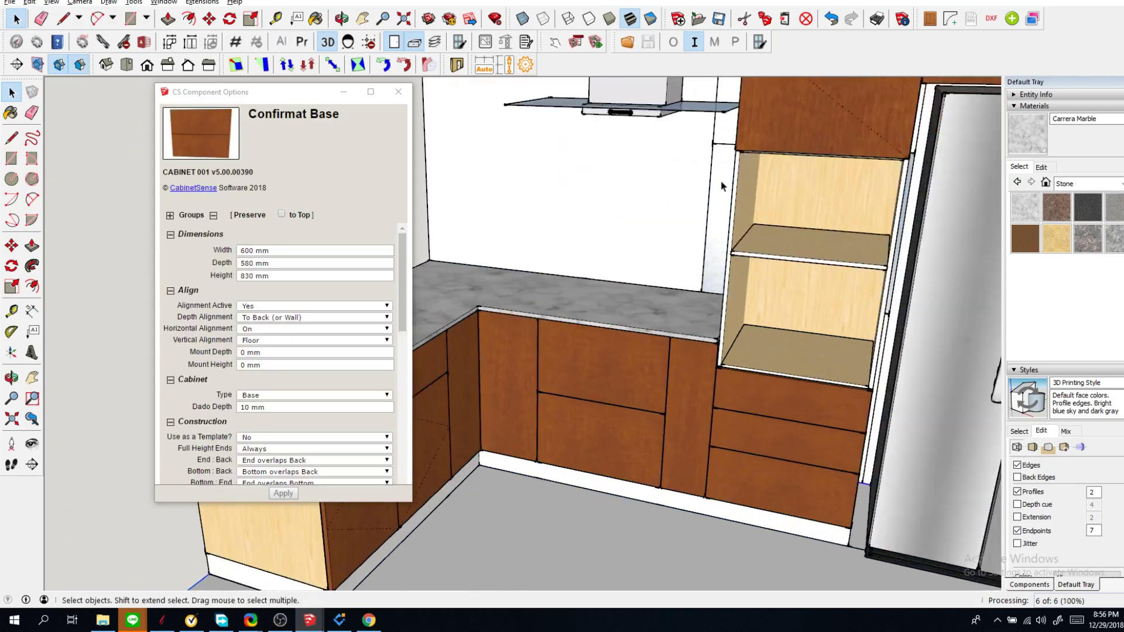
left_click(561, 47)
left_click(658, 420)
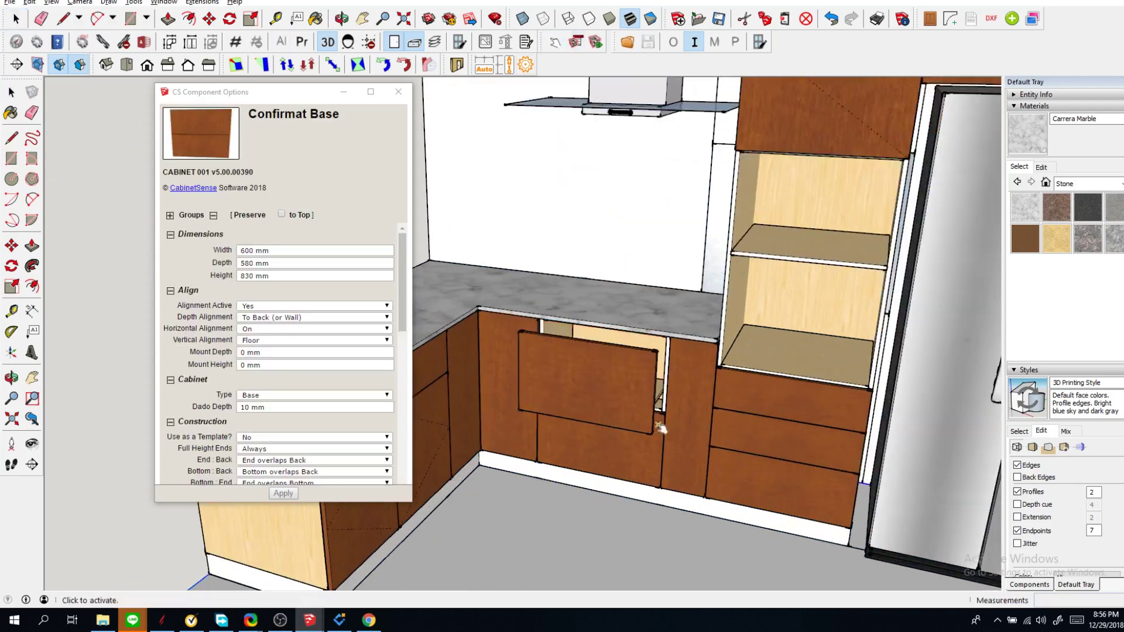
middle_click_drag(644, 421, 584, 443)
left_click(627, 452)
left_click(624, 454)
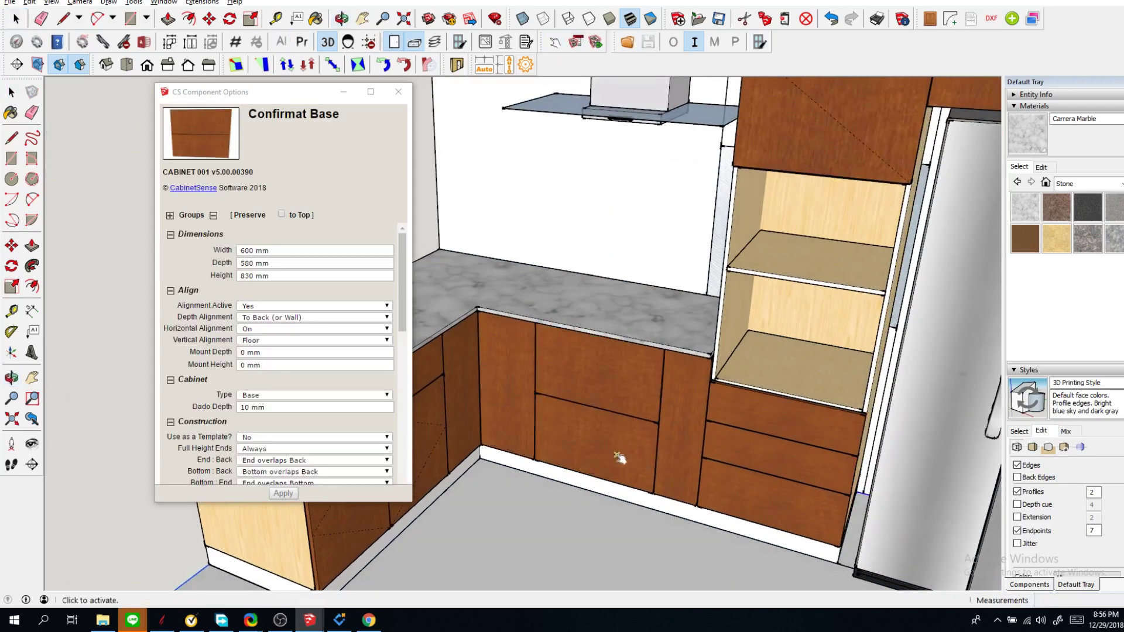
left_click(588, 466)
left_click(695, 419)
left_click(740, 453)
middle_click_drag(740, 454, 809, 441)
left_click(764, 520)
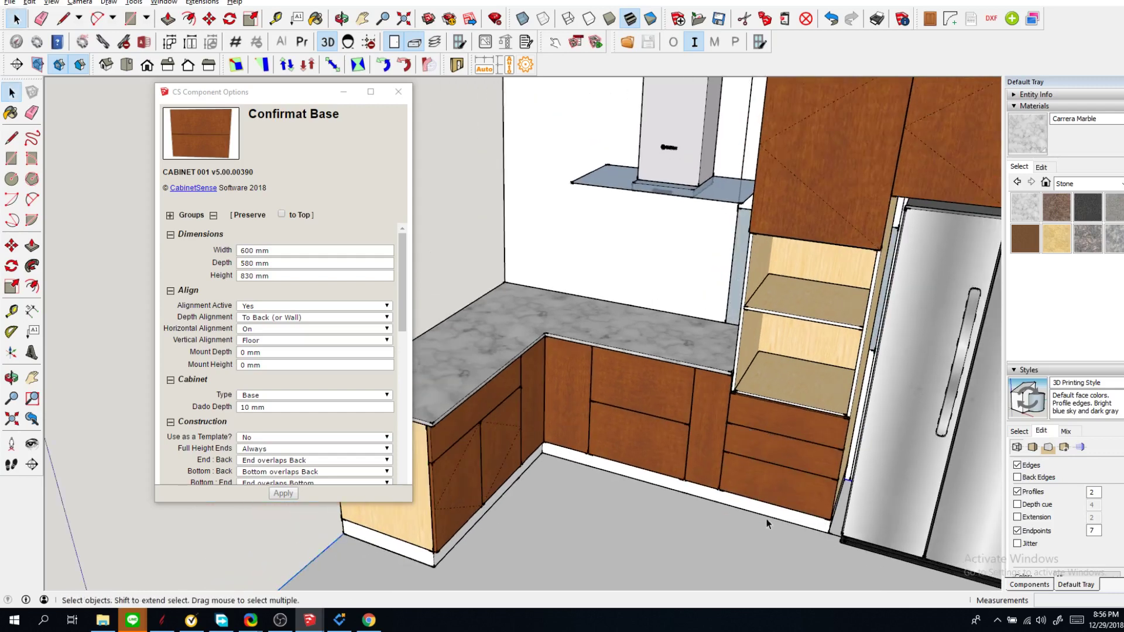
Step: Find the built-in oven Group#1 in the microwave component folder and place it on the floor before the cabinets
left_click(1043, 584)
scroll(1062, 259, "down", 5)
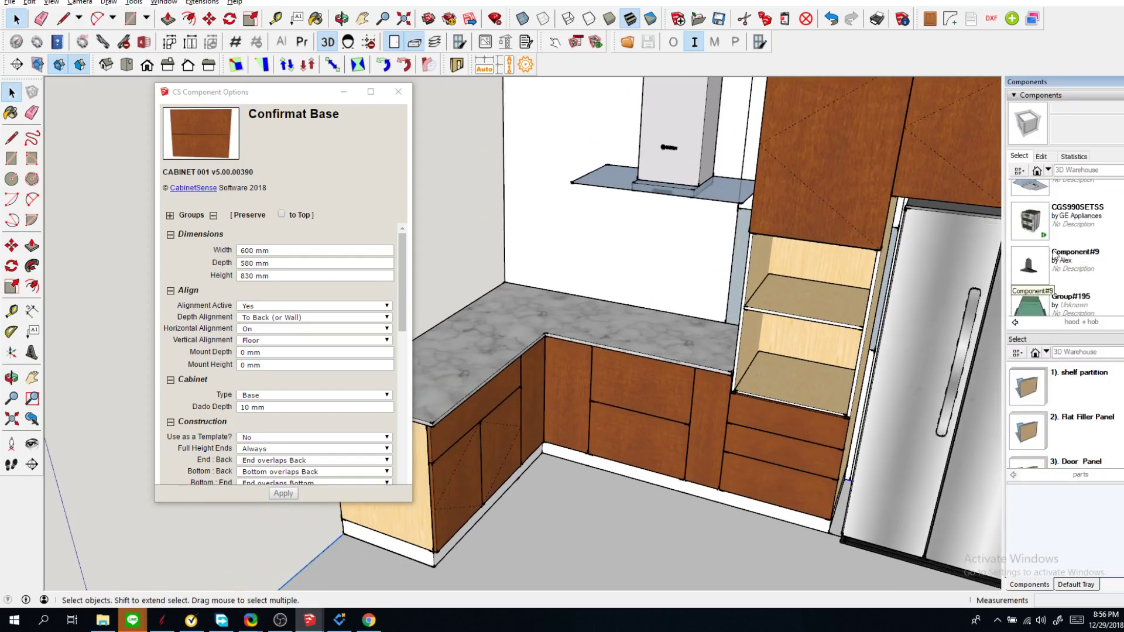
scroll(1062, 259, "down", 3)
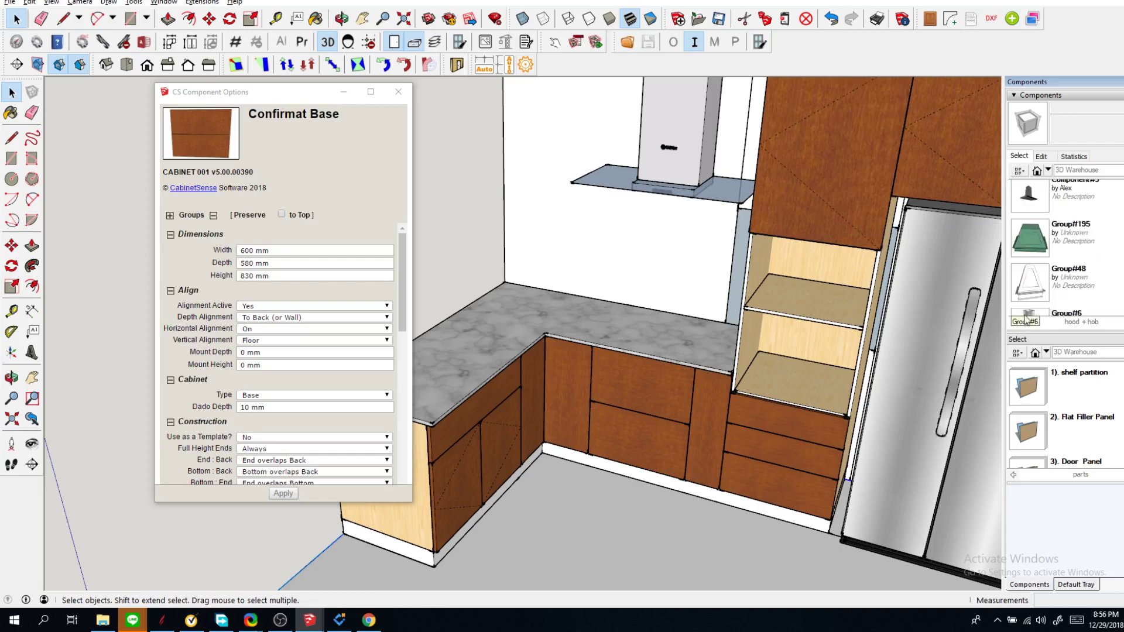
left_click(1015, 322)
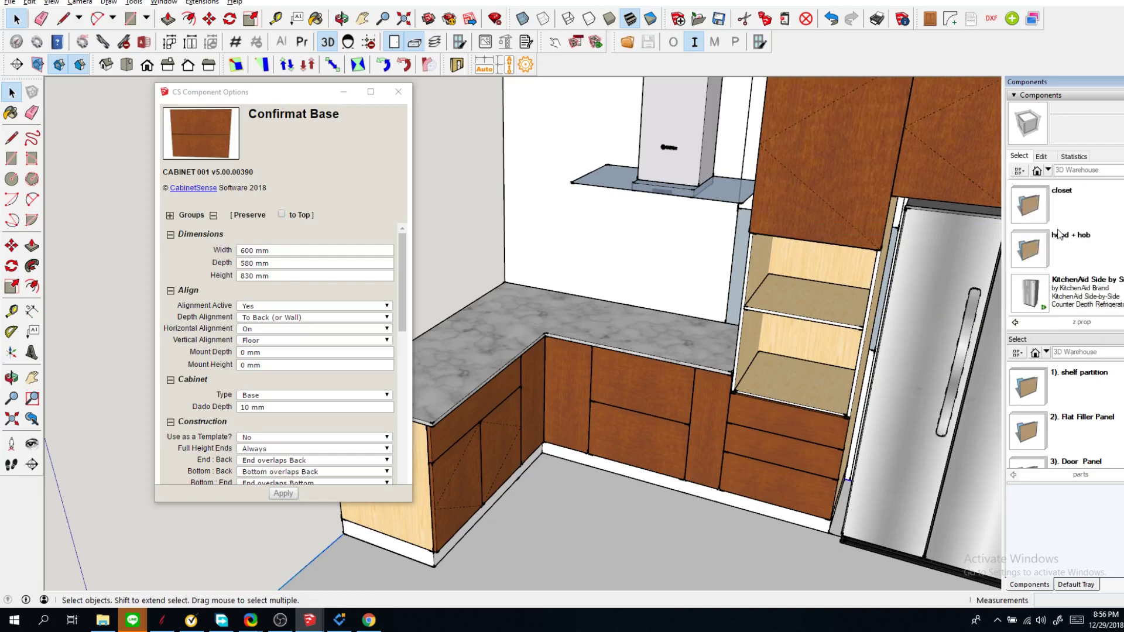
scroll(1051, 254, "down", 3)
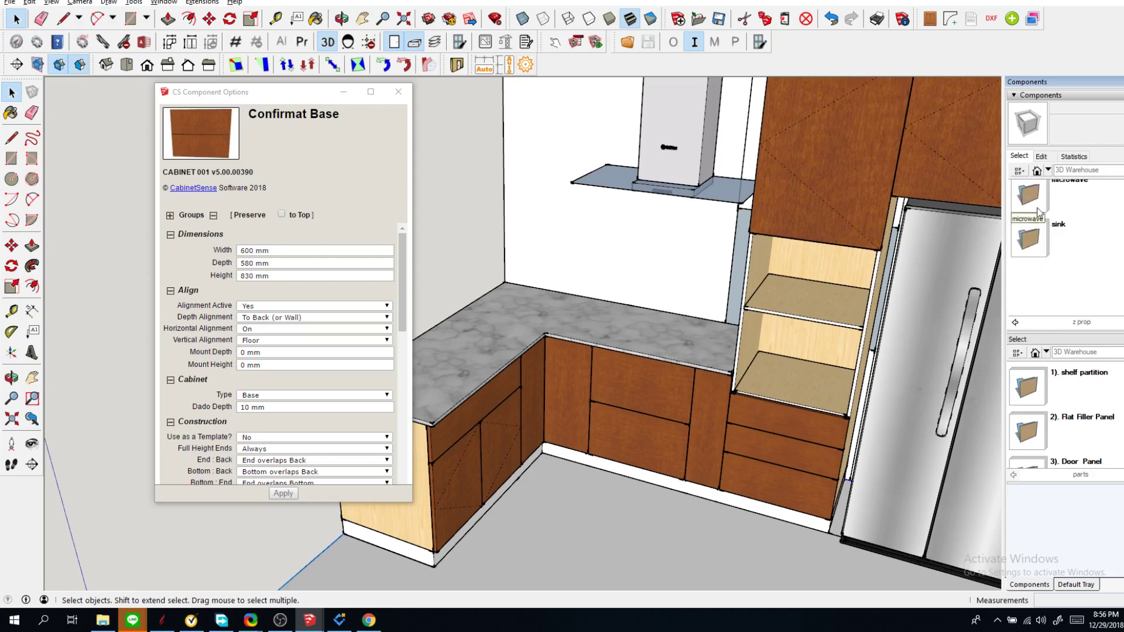
left_click(1039, 212)
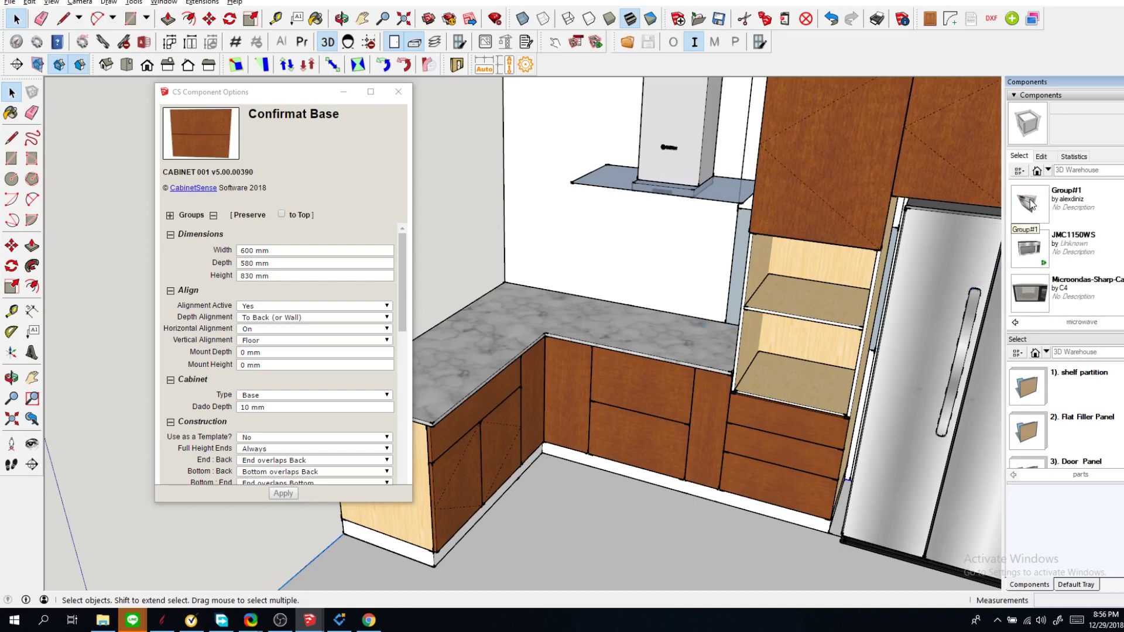
left_click(1031, 204)
scroll(697, 486, "up", 1)
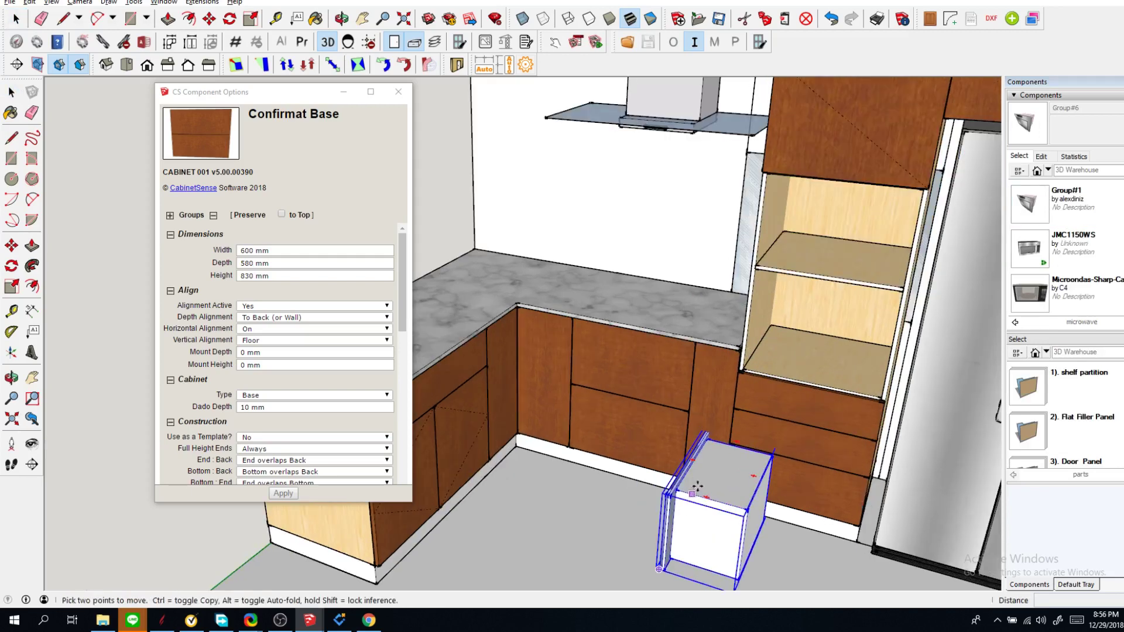
Step: Rotate the oven to face the room and move it into the tall cabinet's upper opening
scroll(698, 485, "up", 1)
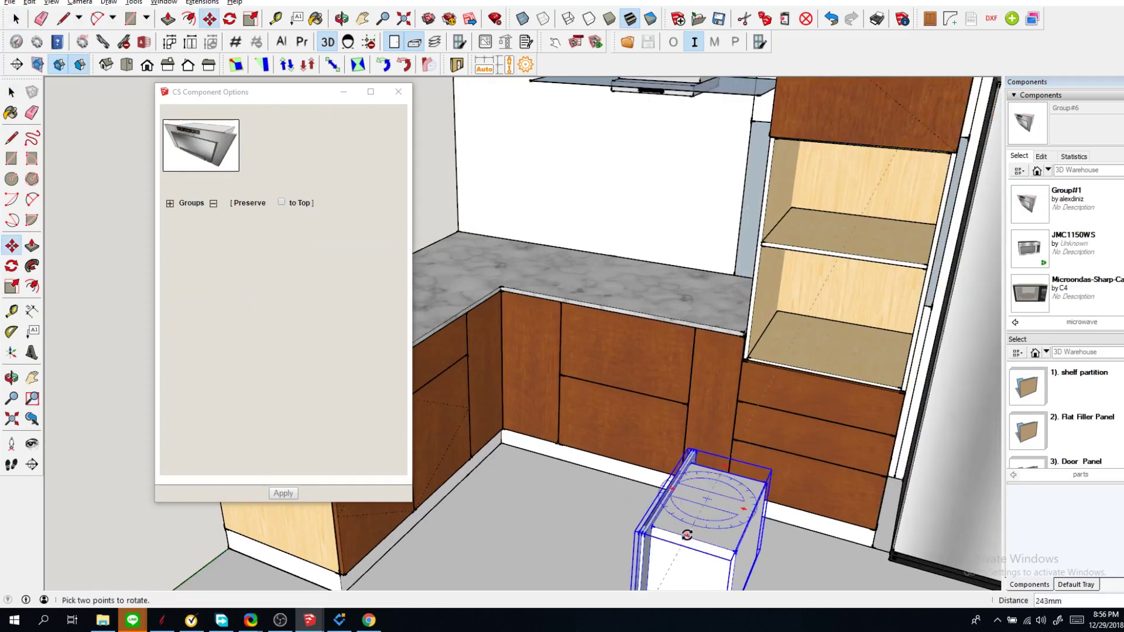
left_click(687, 535)
left_click(756, 518)
left_click(781, 533)
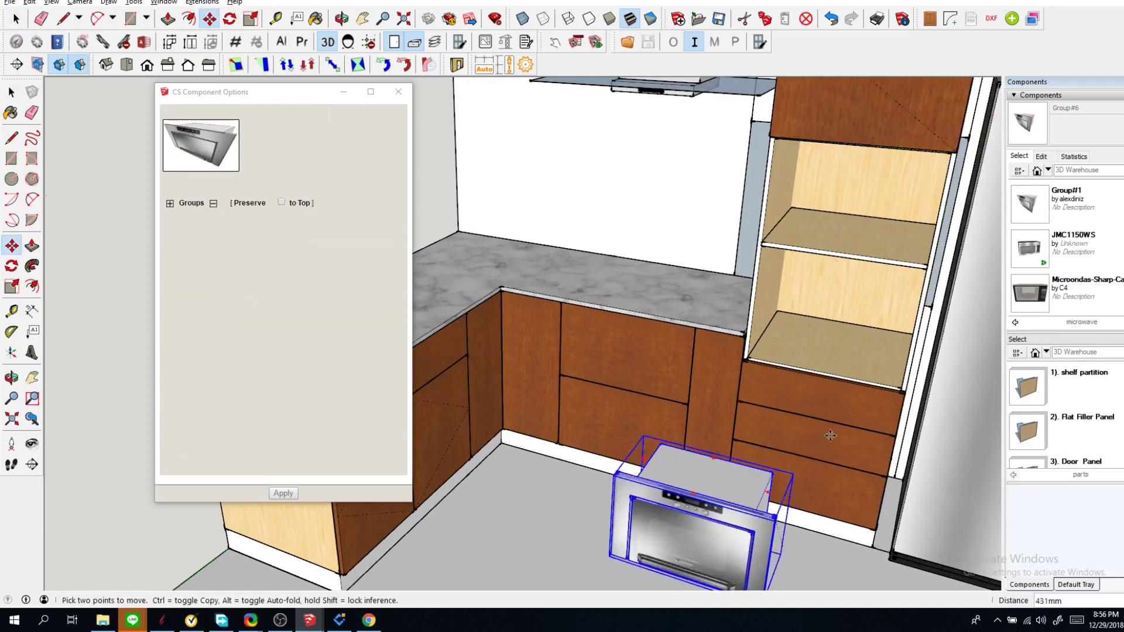
scroll(830, 435, "down", 2)
scroll(902, 257, "up", 3)
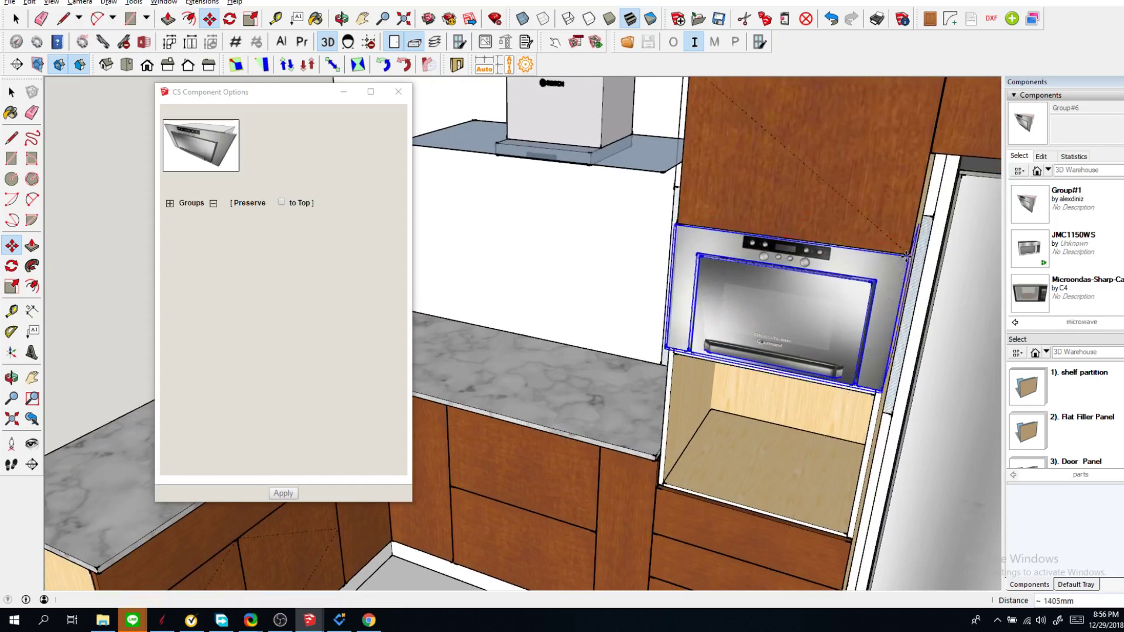
Step: Copy the oven straight down so the copy sits directly beneath the first one
key("ctrl")
left_click(908, 256)
left_click(881, 390)
scroll(761, 447, "up", 3)
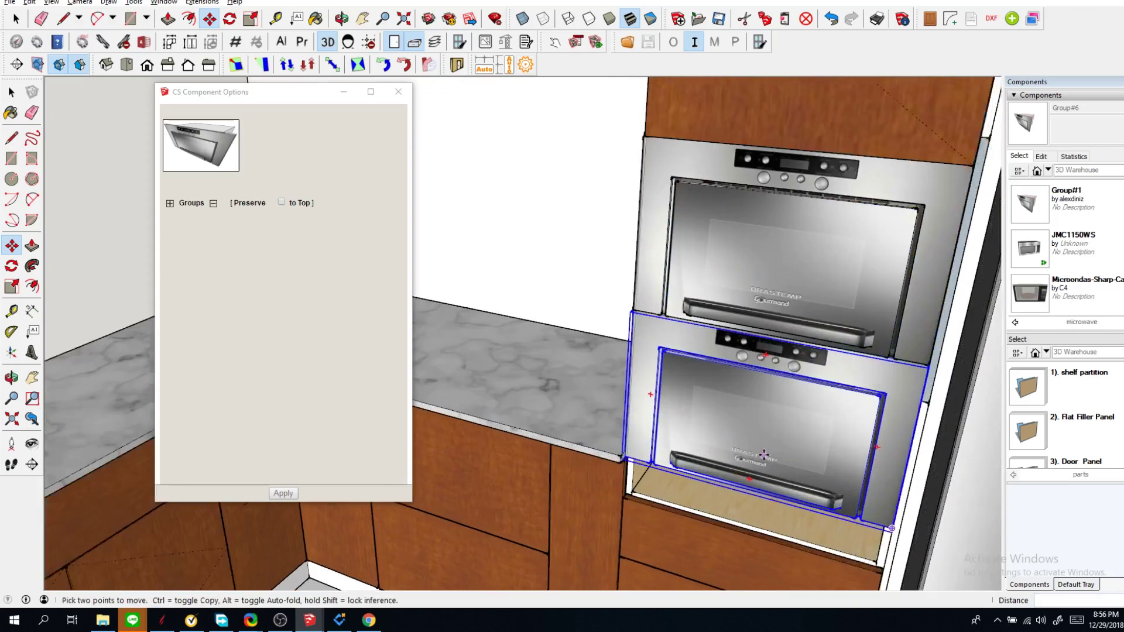
Step: Stretch the lower oven downward to a height of 600 mm with FredoScale Box Scaling
left_click(238, 65)
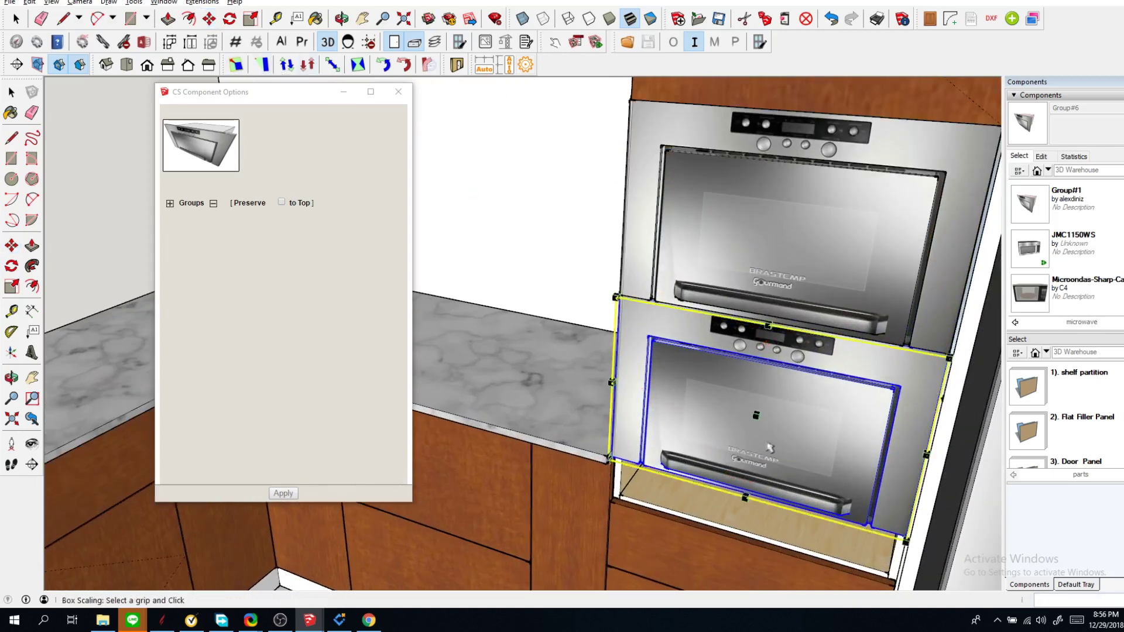
right_click(765, 463)
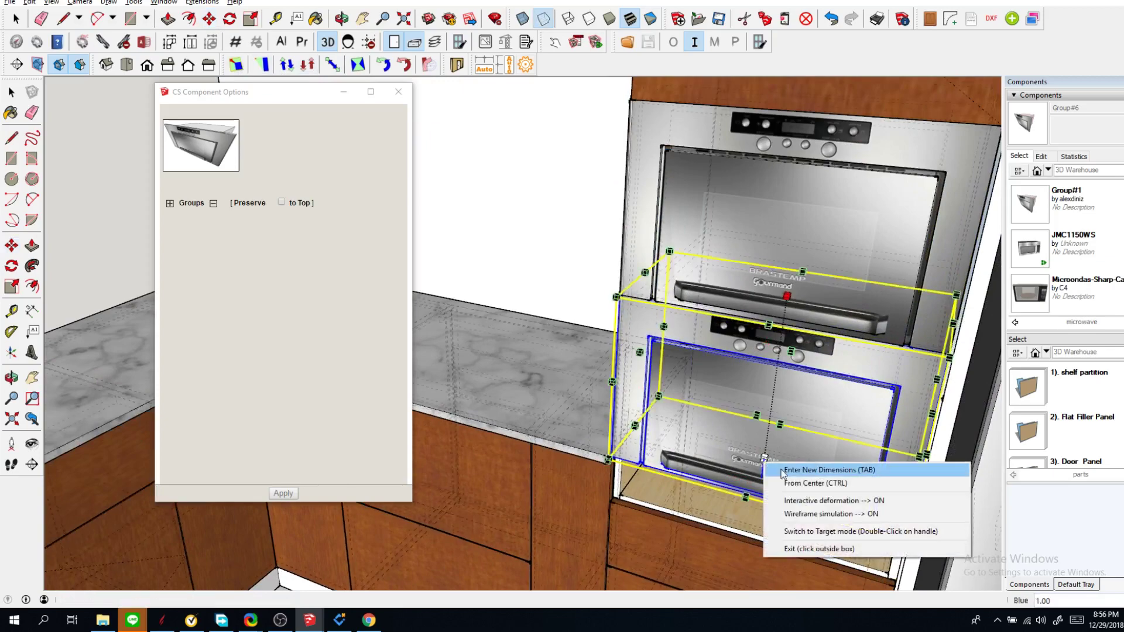
left_click(787, 467)
type("600")
key("Return")
key("space")
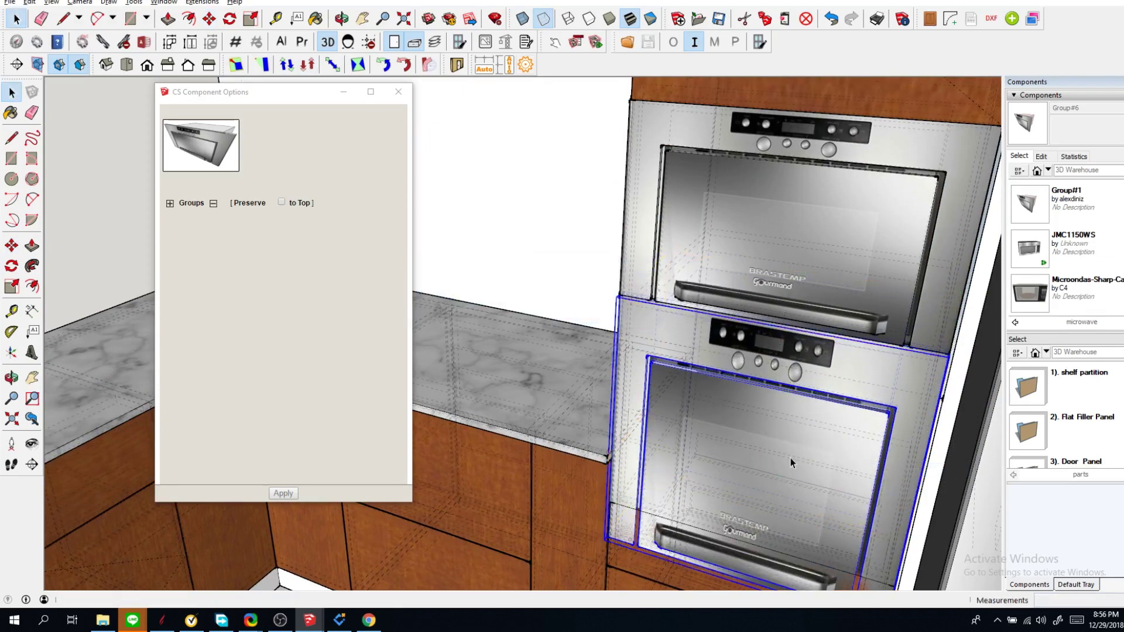
Step: Delete the tall cabinet's top drawer behind the lower oven and the stretcher beneath it
scroll(790, 459, "down", 3)
scroll(774, 498, "up", 2)
scroll(765, 507, "down", 3)
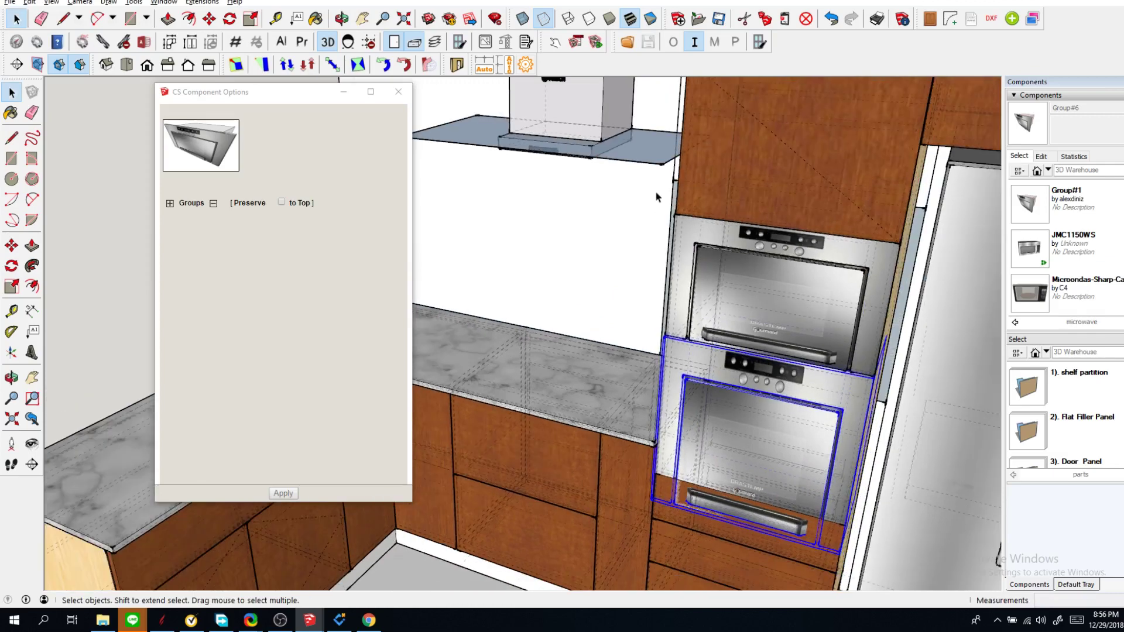
scroll(669, 490, "down", 3)
scroll(719, 445, "up", 8)
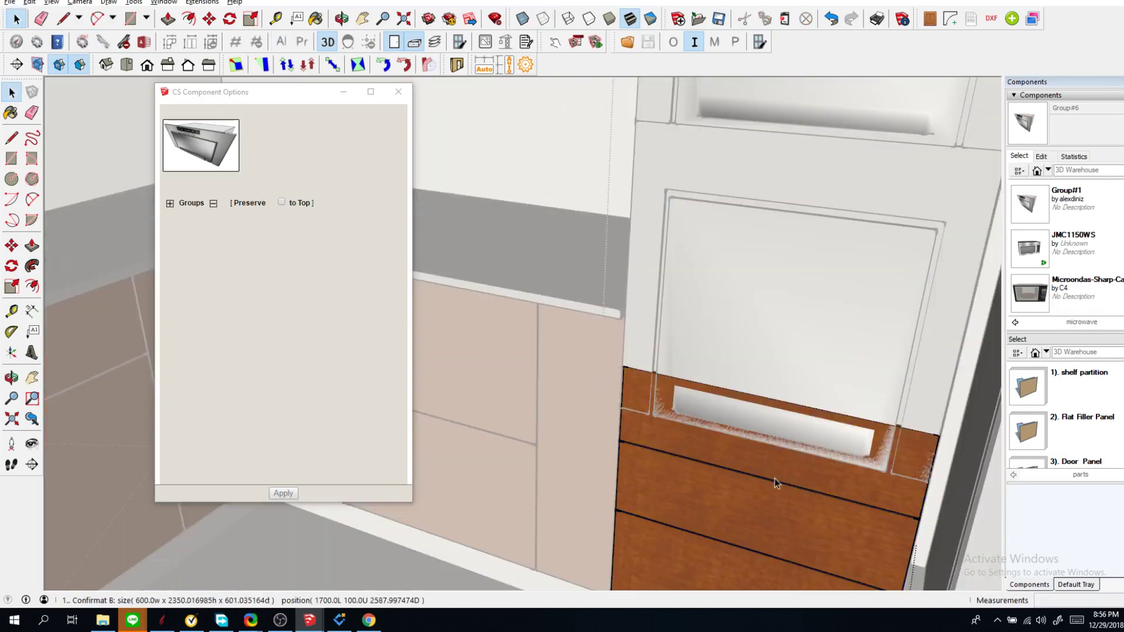
left_click(774, 479)
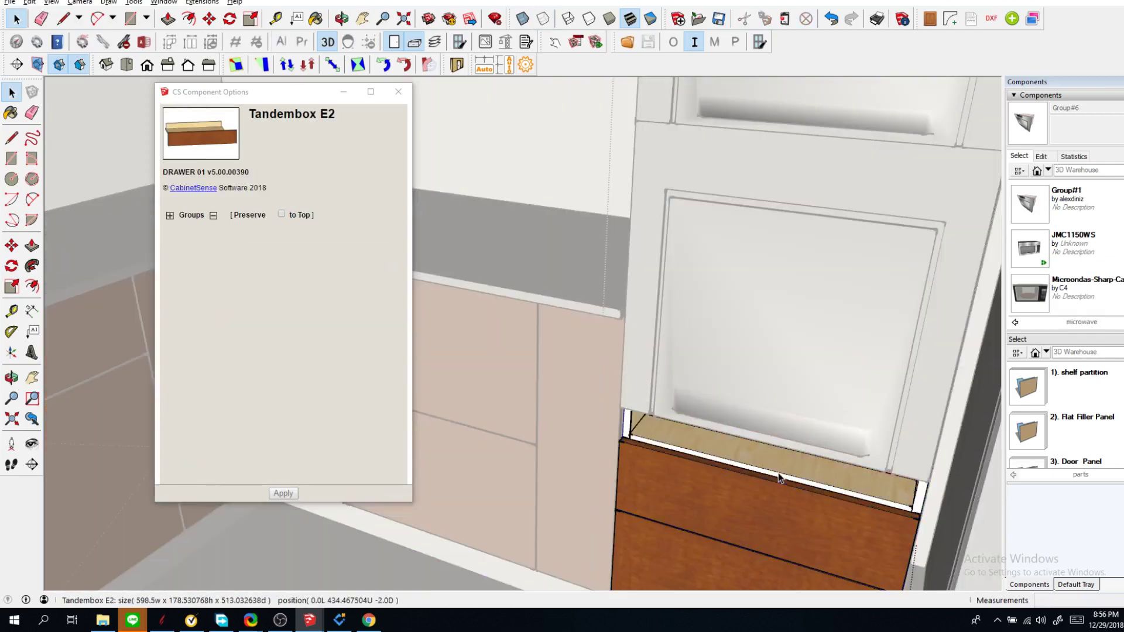
middle_click_drag(774, 478, 771, 357)
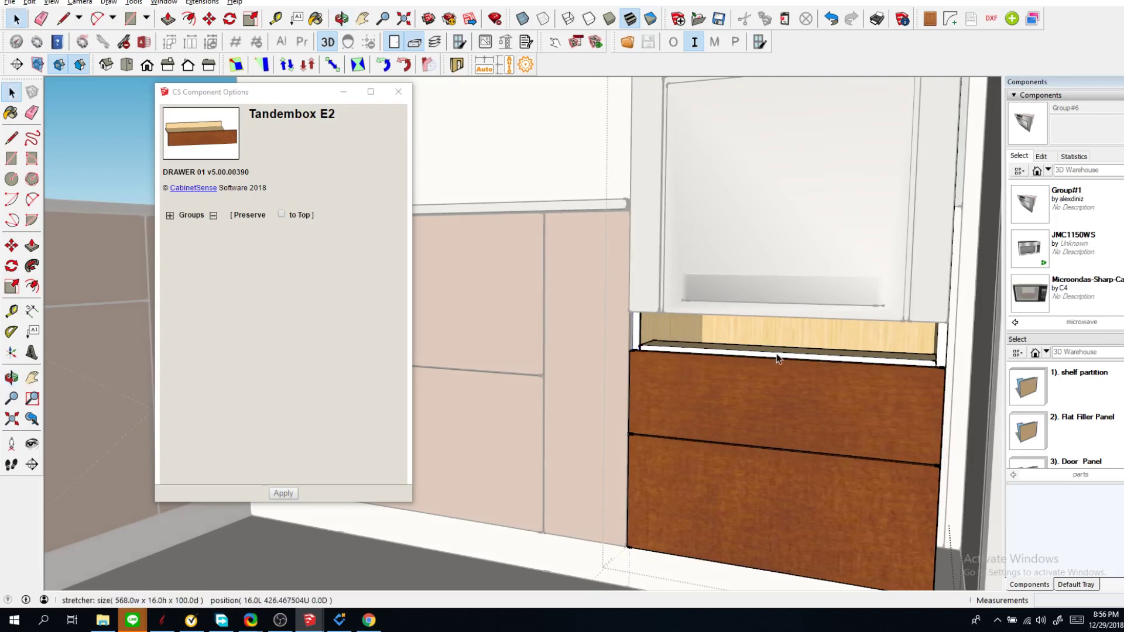
left_click(739, 316)
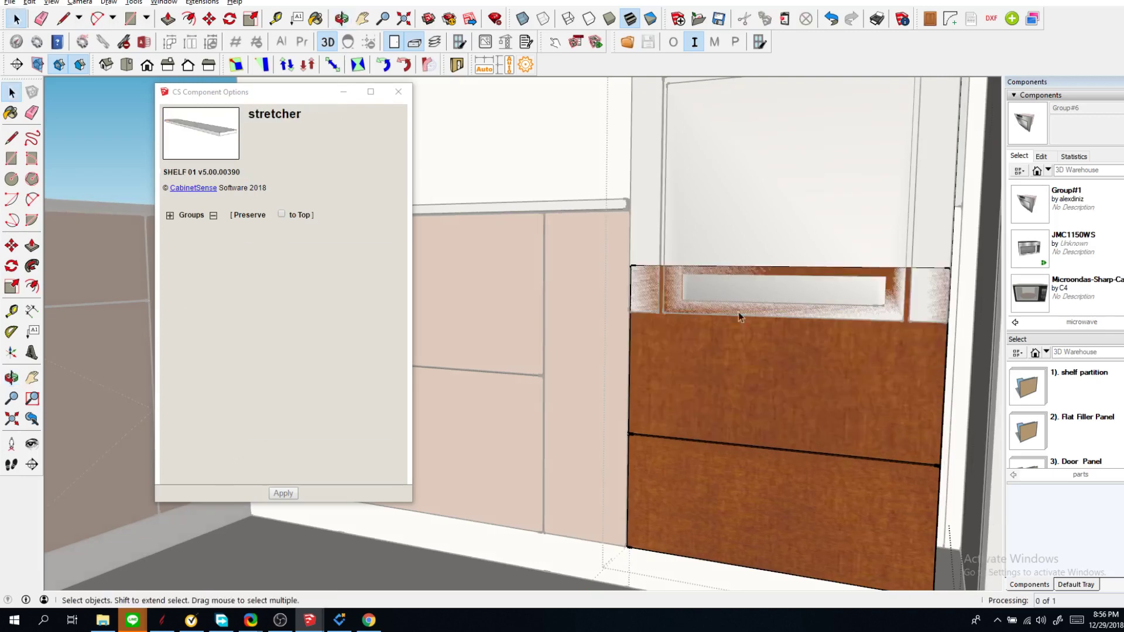
Step: Hide the cabinet fronts and lower the tall cabinet's fixed shelf clear of the lower oven, about 442 mm from the bottom
left_click(393, 43)
mouse_move(771, 310)
middle_mouse_down()
mouse_move(780, 223)
mouse_move(761, 199)
middle_mouse_up()
scroll(745, 284, "up", 4)
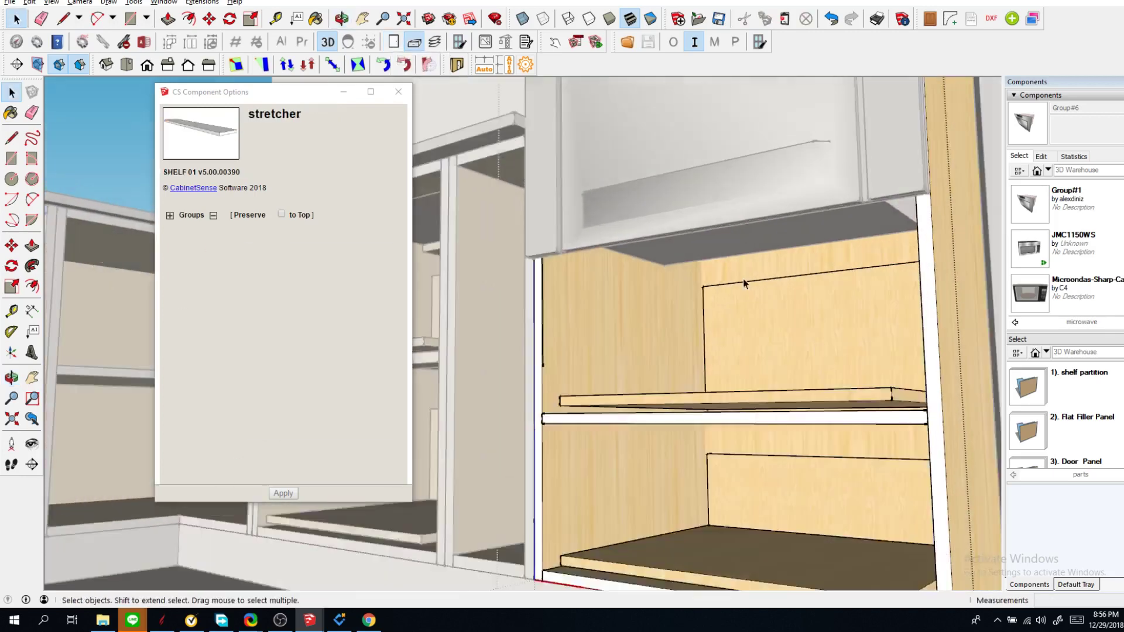
mouse_move(745, 284)
middle_mouse_down()
mouse_move(745, 243)
mouse_move(746, 272)
mouse_move(759, 267)
middle_mouse_up()
middle_click_drag(871, 247, 840, 212)
left_click(836, 202)
left_click(837, 205)
key("m")
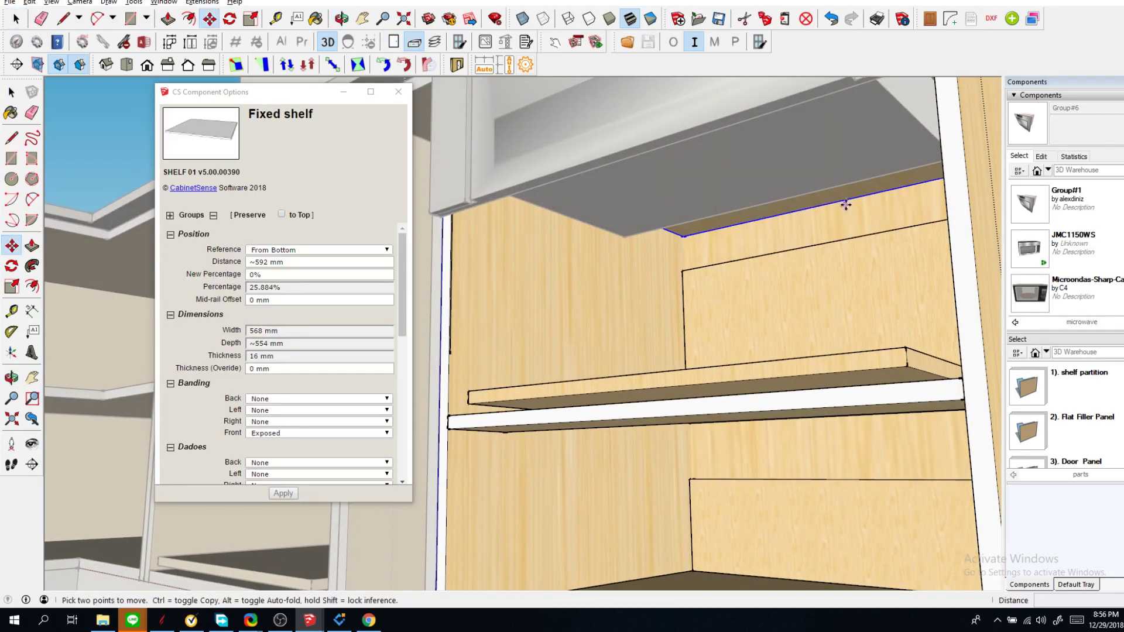
left_click(845, 206)
Step: Move the tall cabinet's fixed shelf up until its top front edge meets the underside of the lower oven
middle_click_drag(804, 278, 827, 331)
middle_click_drag(562, 234, 574, 346)
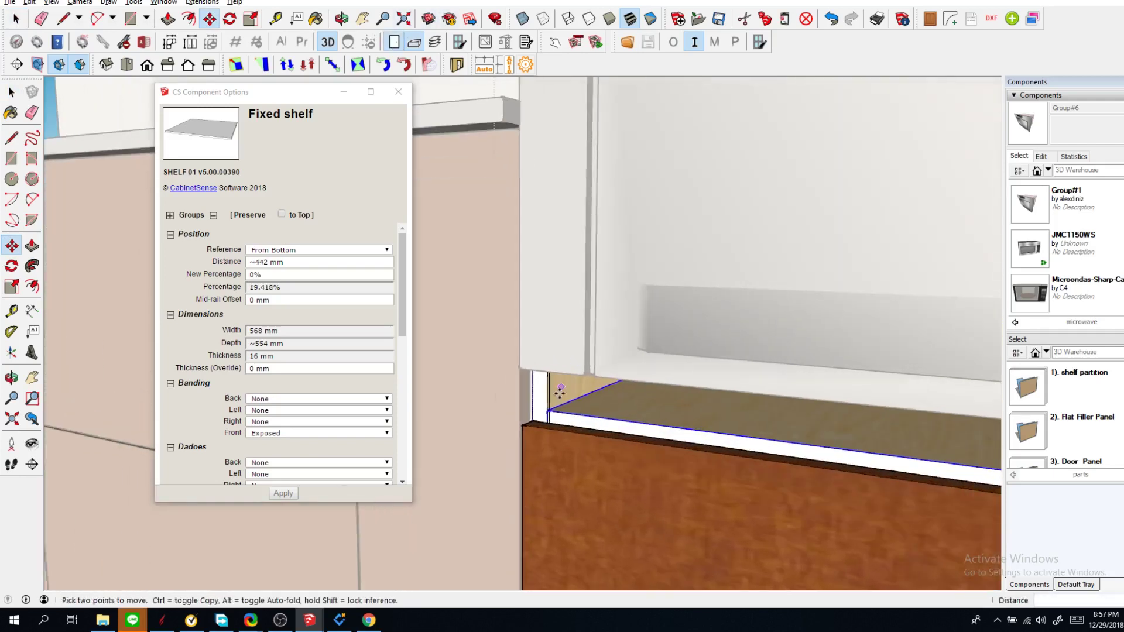
left_click(547, 410)
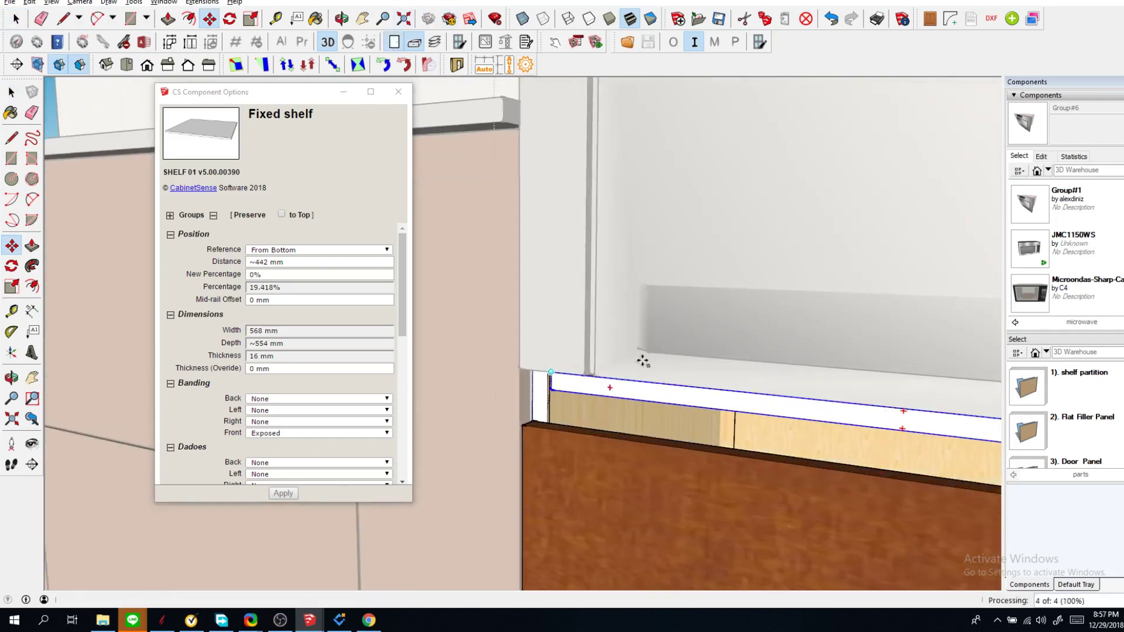
scroll(636, 335, "down", 3)
key("space")
left_click(637, 333)
scroll(637, 334, "down", 6)
middle_click_drag(667, 357, 763, 484)
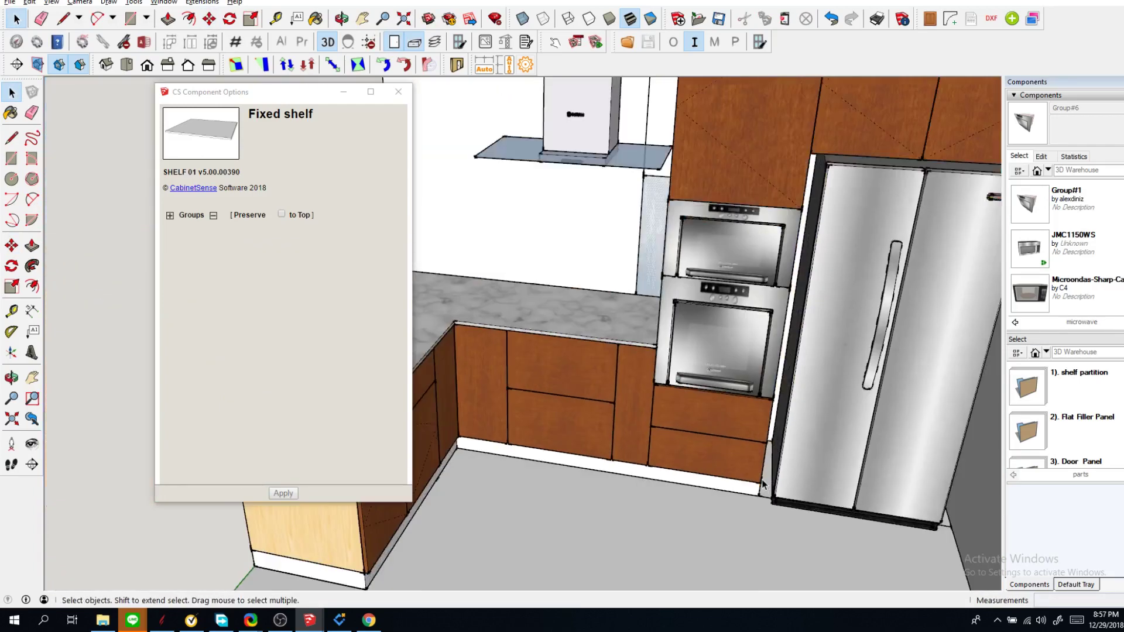
scroll(762, 482, "down", 3)
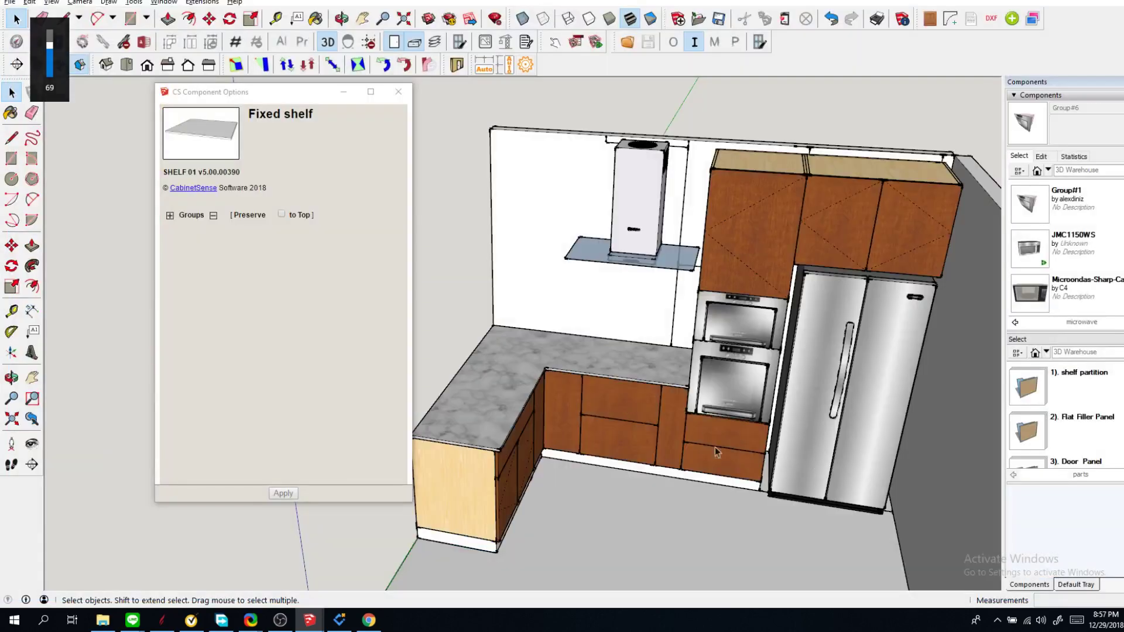
Step: Sample the csMillworkDefault material from the base cabinet front, turn off its texture image and change its colour to dark grey
scroll(706, 447, "up", 3)
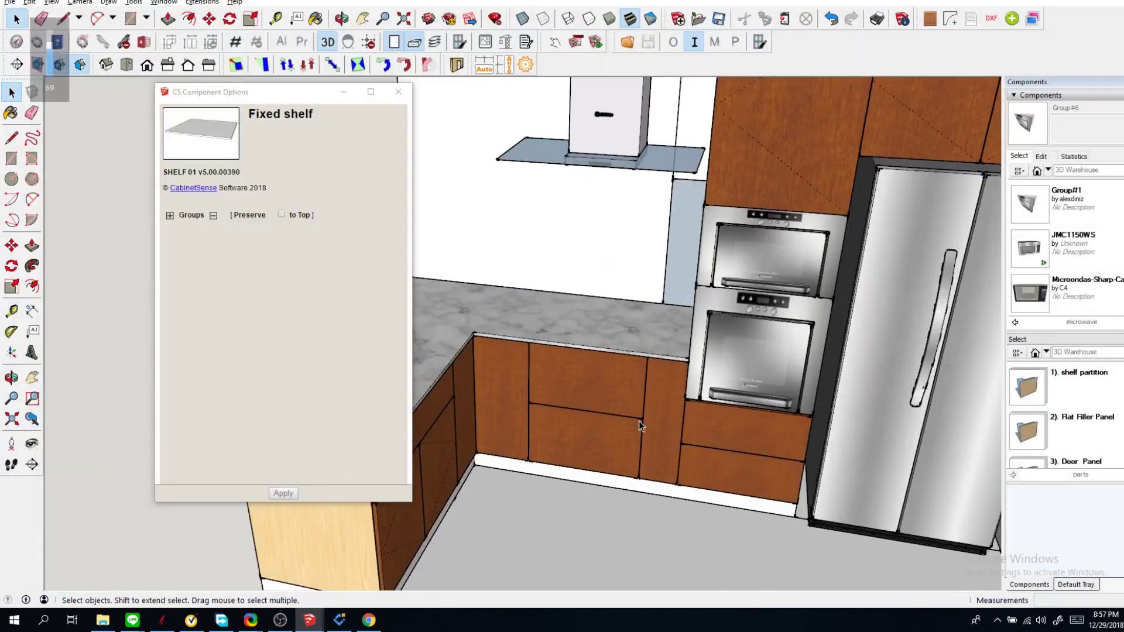
left_click(626, 411)
scroll(625, 406, "up", 2)
key("b")
left_click(609, 381, "alt")
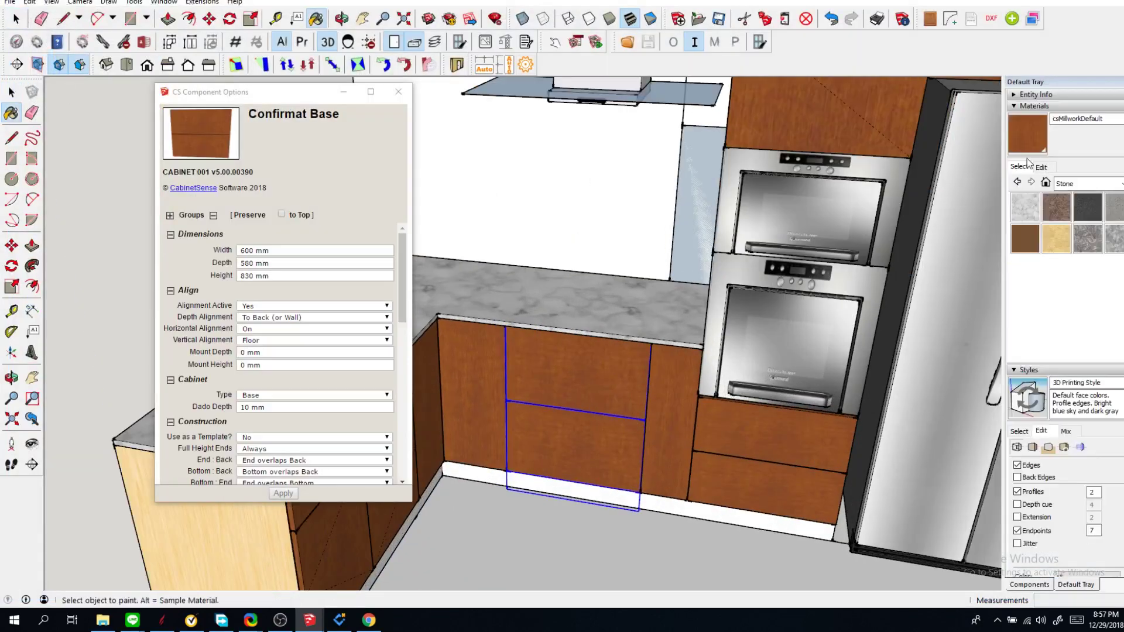
left_click(1031, 275)
left_click(1036, 228)
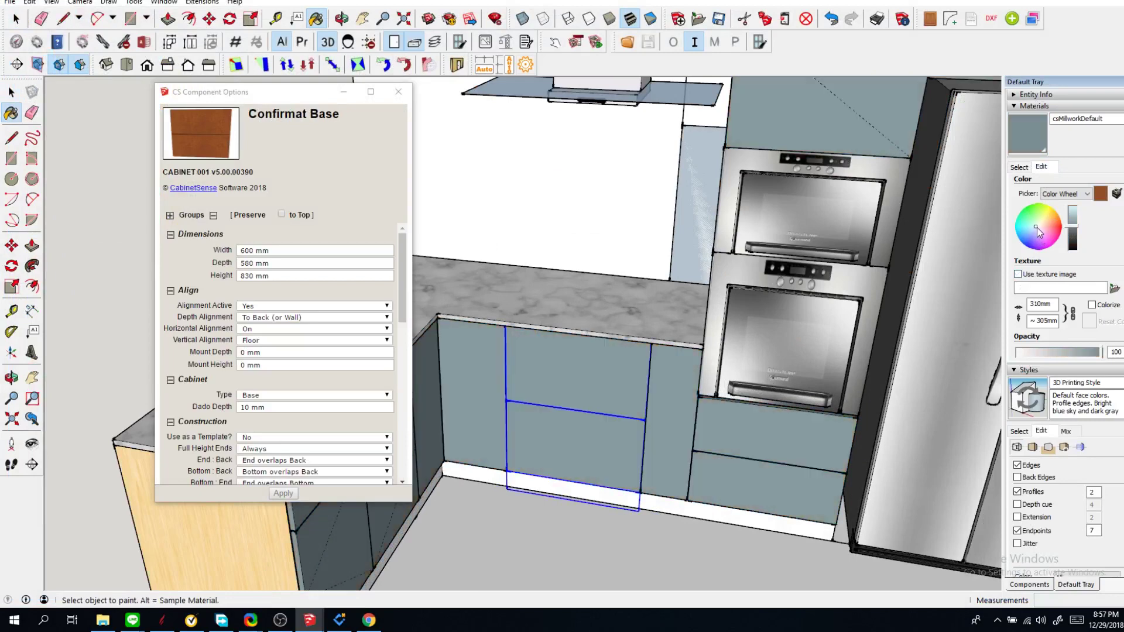
left_click_drag(1039, 234, 1071, 235)
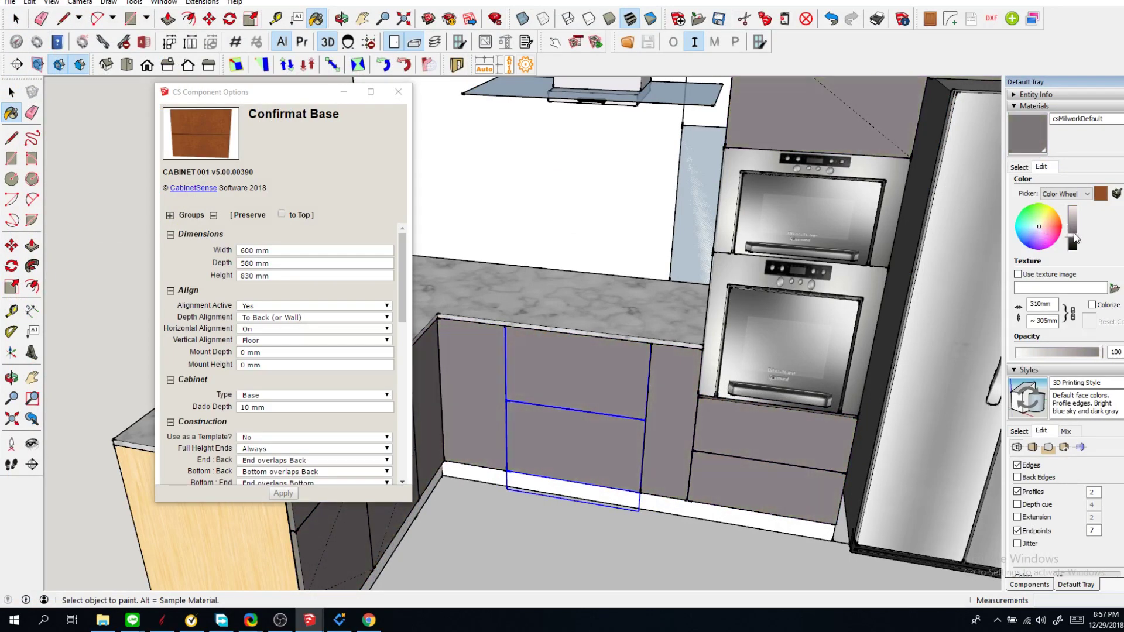
Step: Clear the selection and inspect the grey fronts, ovens, fridge and countertop from several angles
scroll(552, 322, "down", 10)
left_click(476, 305)
middle_click_drag(635, 302, 719, 204)
scroll(778, 269, "up", 5)
middle_click_drag(773, 280, 785, 269)
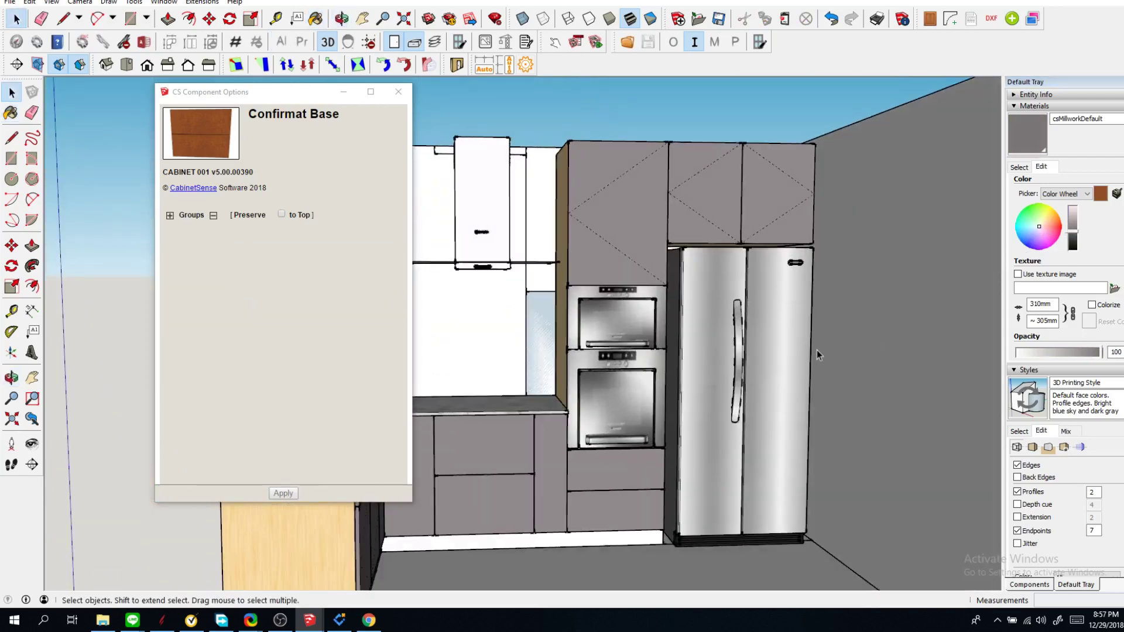
middle_click_drag(816, 350, 783, 298)
scroll(783, 296, "down", 5)
mouse_move(673, 281)
middle_mouse_down()
mouse_move(692, 306)
mouse_move(836, 318)
middle_mouse_up()
scroll(527, 242, "up", 3)
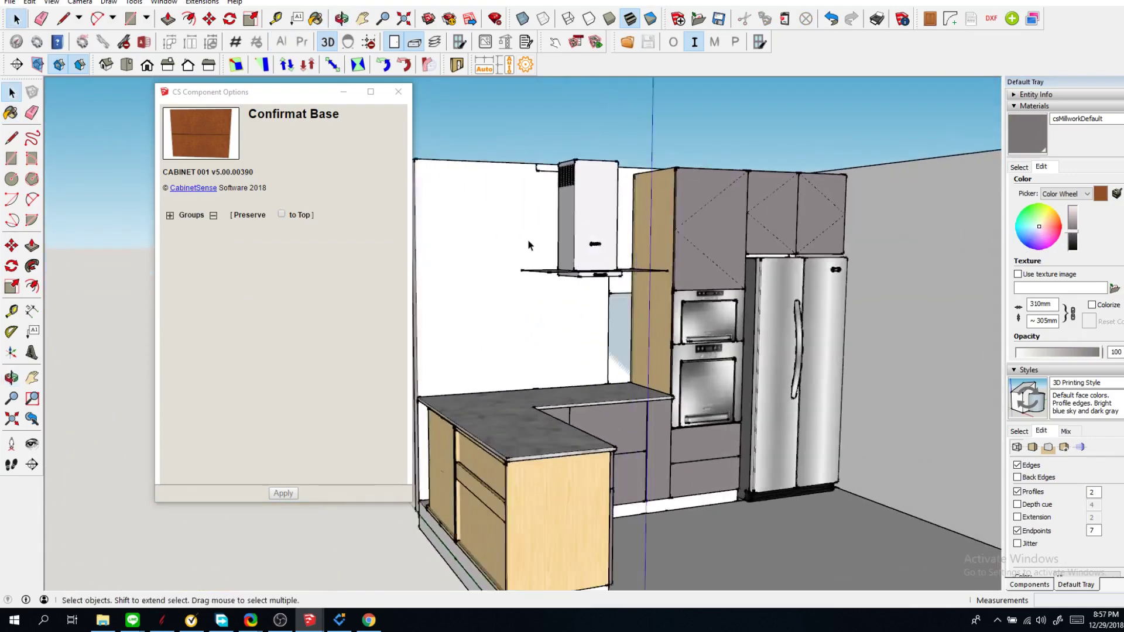
scroll(528, 246, "up", 4)
Step: Examine the cabinet interiors with the fronts hidden, and the kitchen from above with the fronts shown again
left_click(395, 43)
scroll(520, 149, "down", 3)
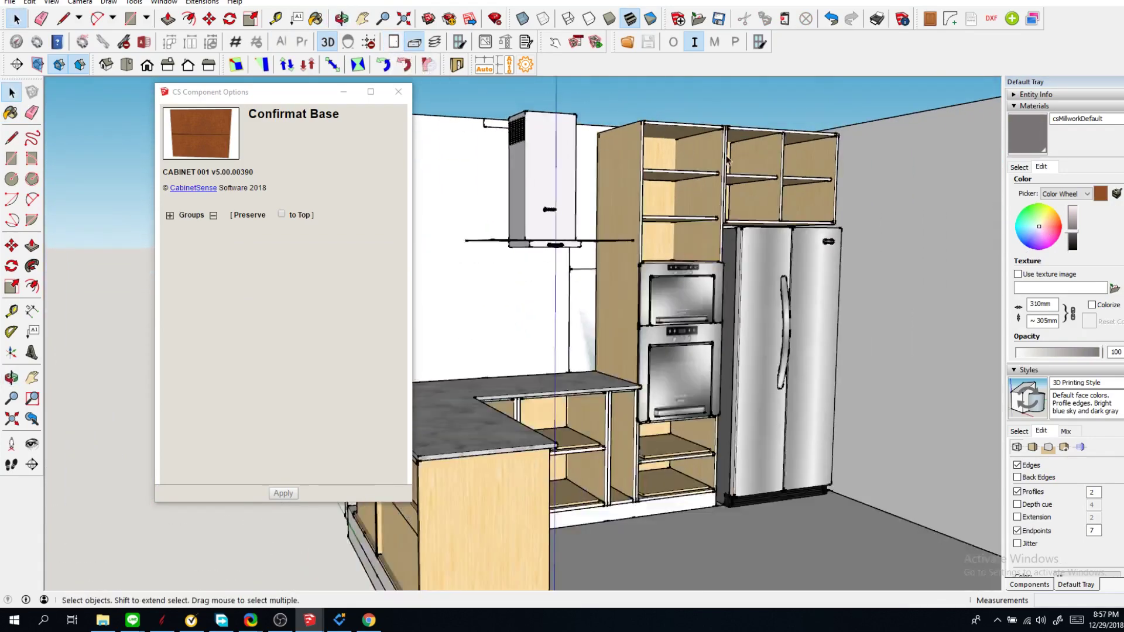
scroll(804, 182, "up", 8)
scroll(805, 183, "down", 4)
left_click(403, 18)
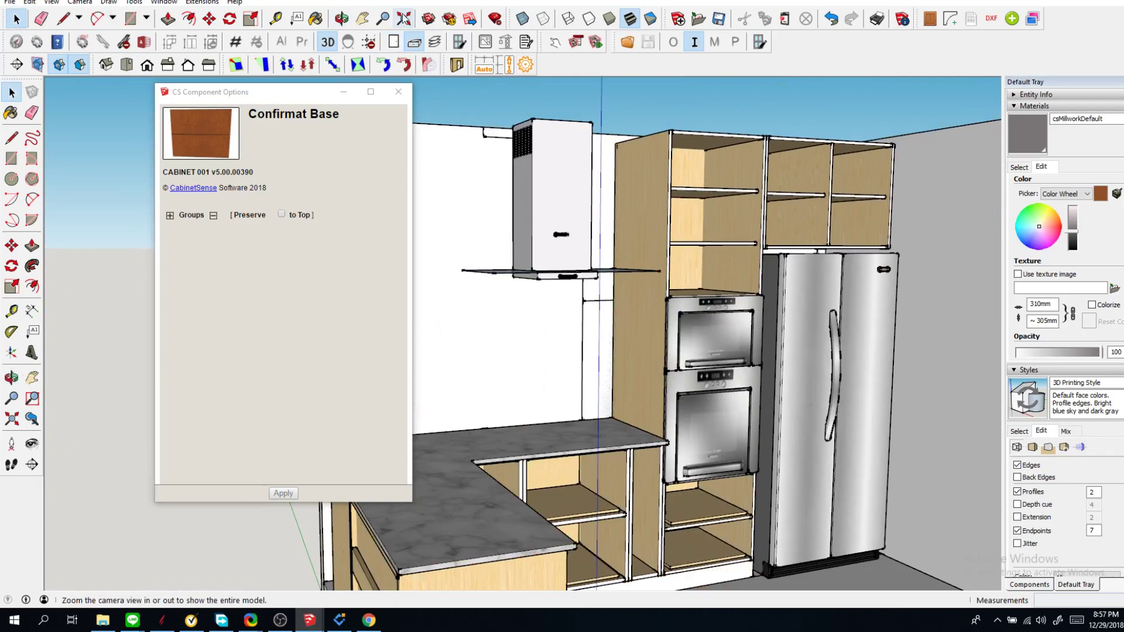
left_click(396, 44)
scroll(708, 182, "down", 3)
scroll(658, 201, "up", 2)
middle_click_drag(611, 210, 831, 323)
scroll(760, 144, "up", 6)
scroll(741, 172, "down", 1)
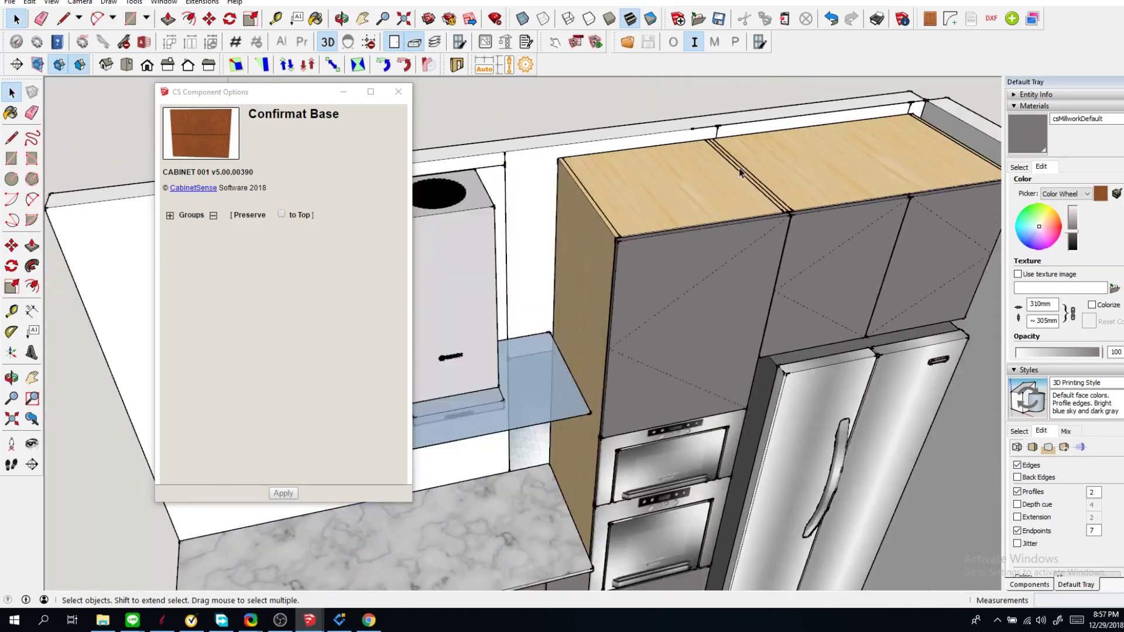
scroll(739, 213, "down", 5)
scroll(731, 216, "up", 3)
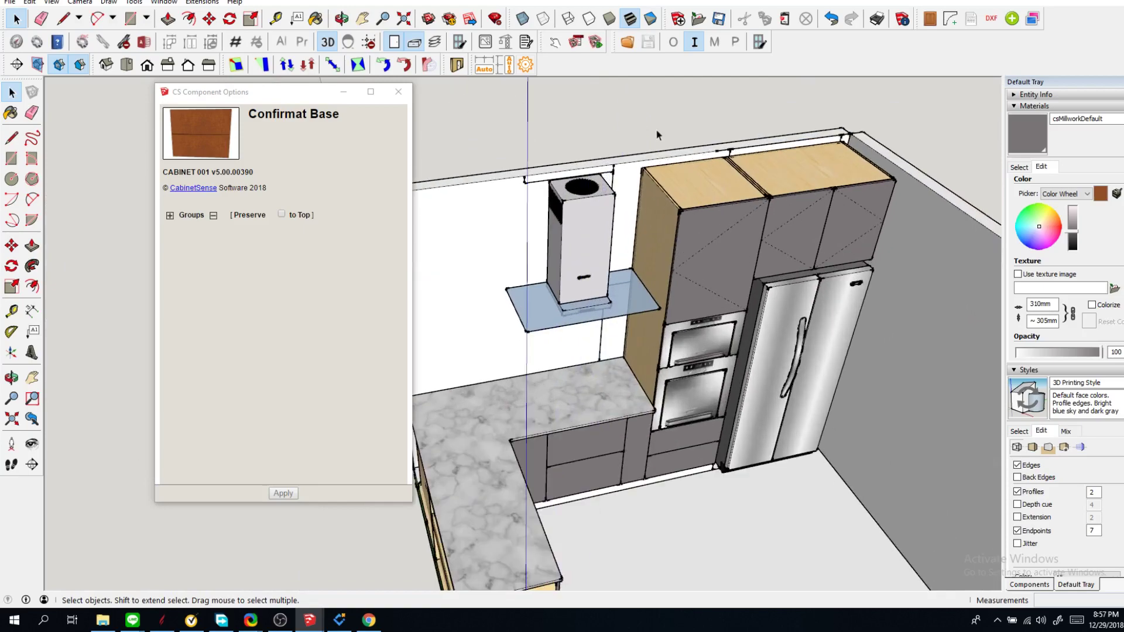
Step: Select the entire model and display it with transparent X-ray faces
key("ctrl+a")
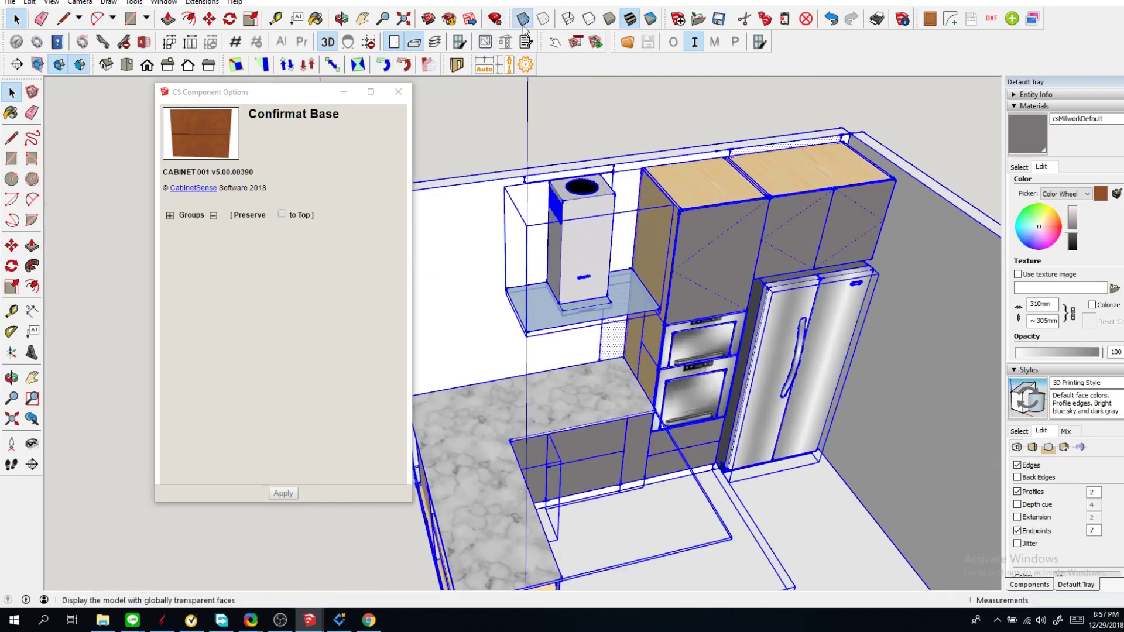
left_click(522, 18)
scroll(765, 221, "up", 6)
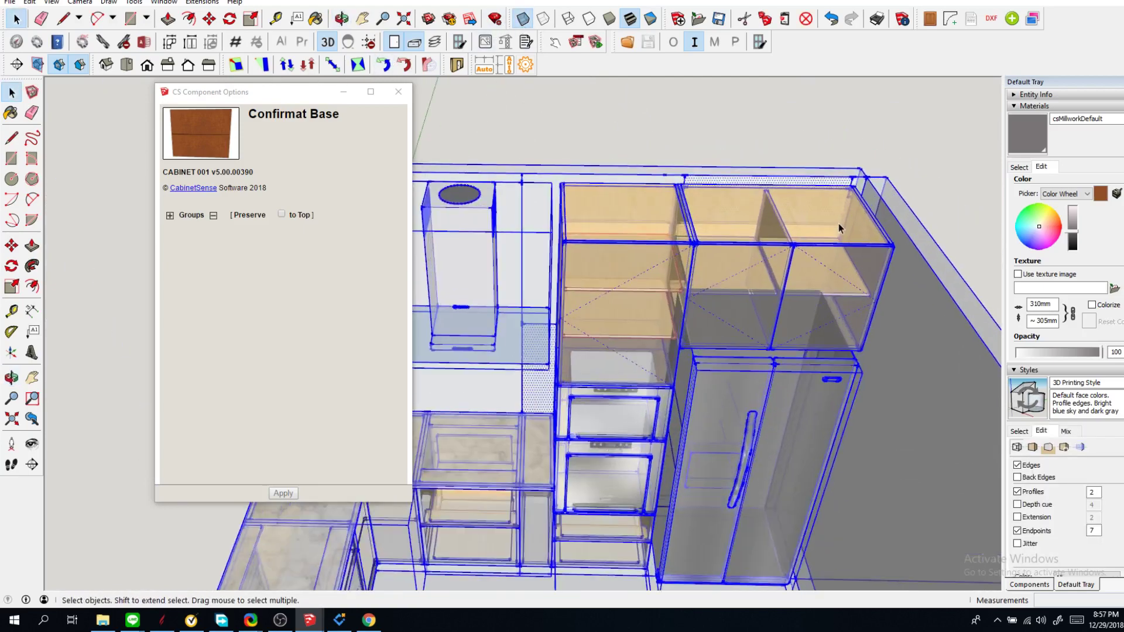
scroll(797, 219, "down", 8)
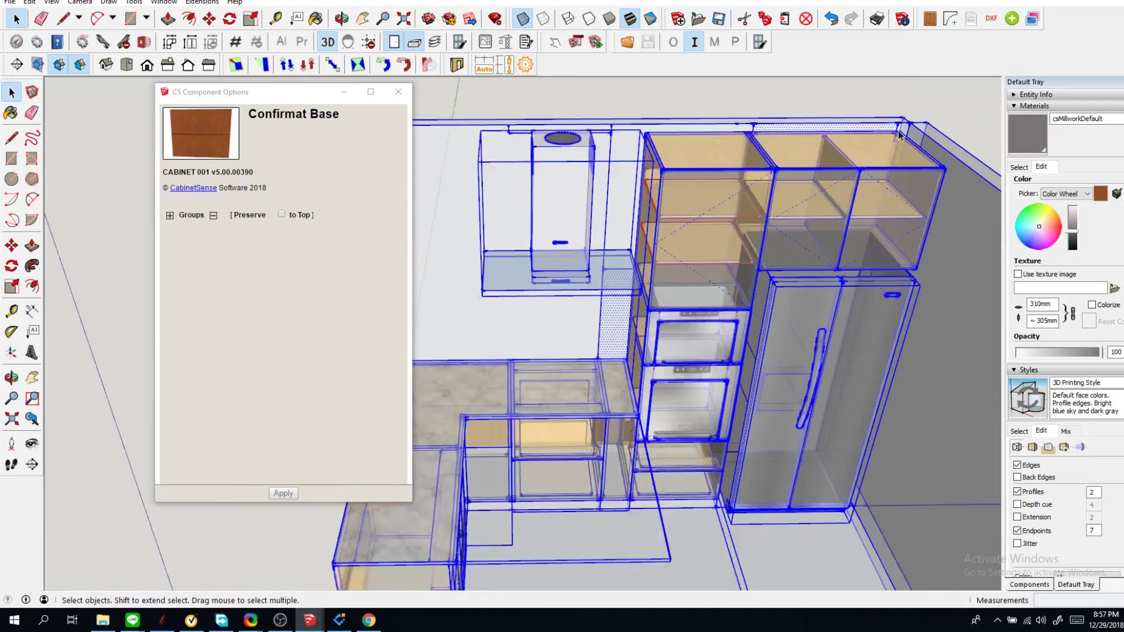
middle_click_drag(772, 278, 700, 297)
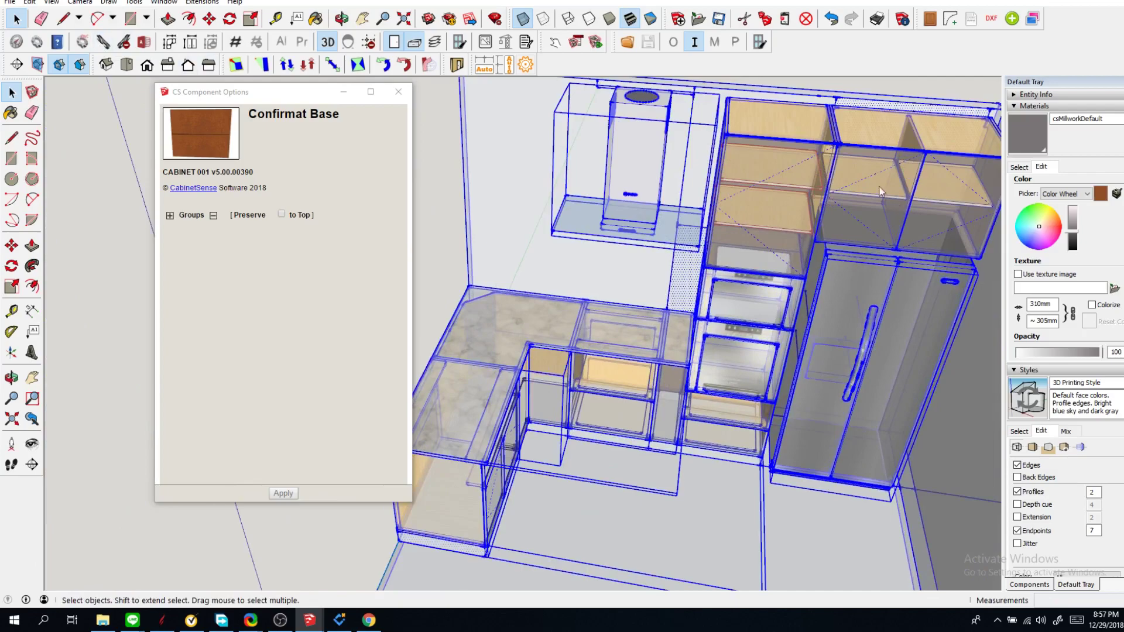
Step: Examine the drilled holes in the top panel, sides and doors of the tall and upper cabinets
scroll(896, 170, "up", 3)
middle_click_drag(871, 140, 867, 136)
scroll(868, 136, "up", 8)
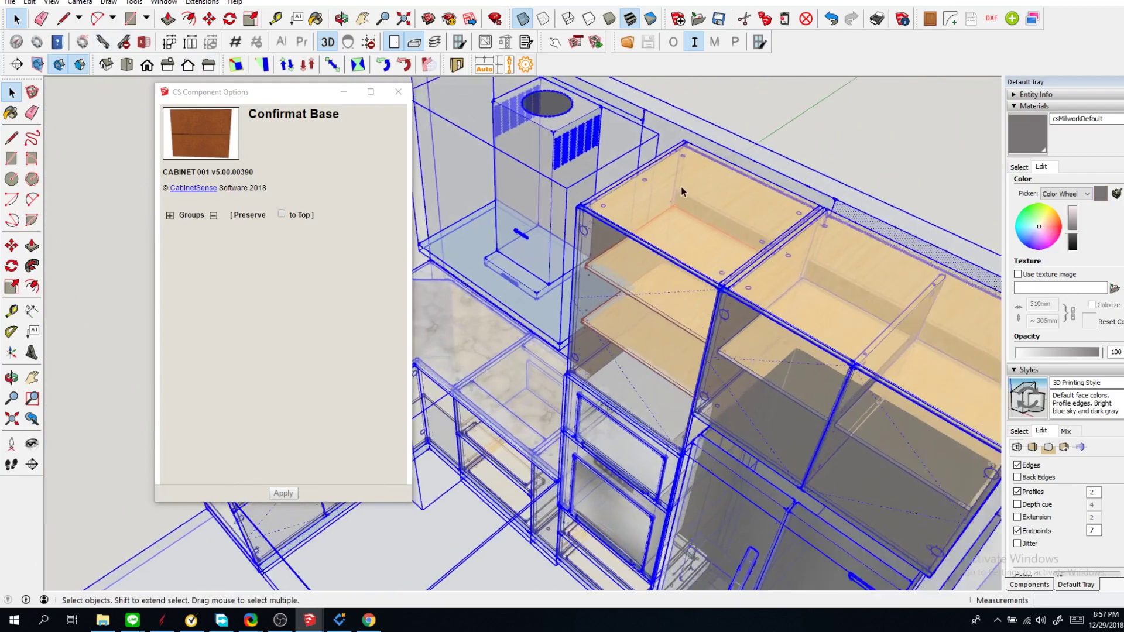
middle_click_drag(611, 184, 657, 145)
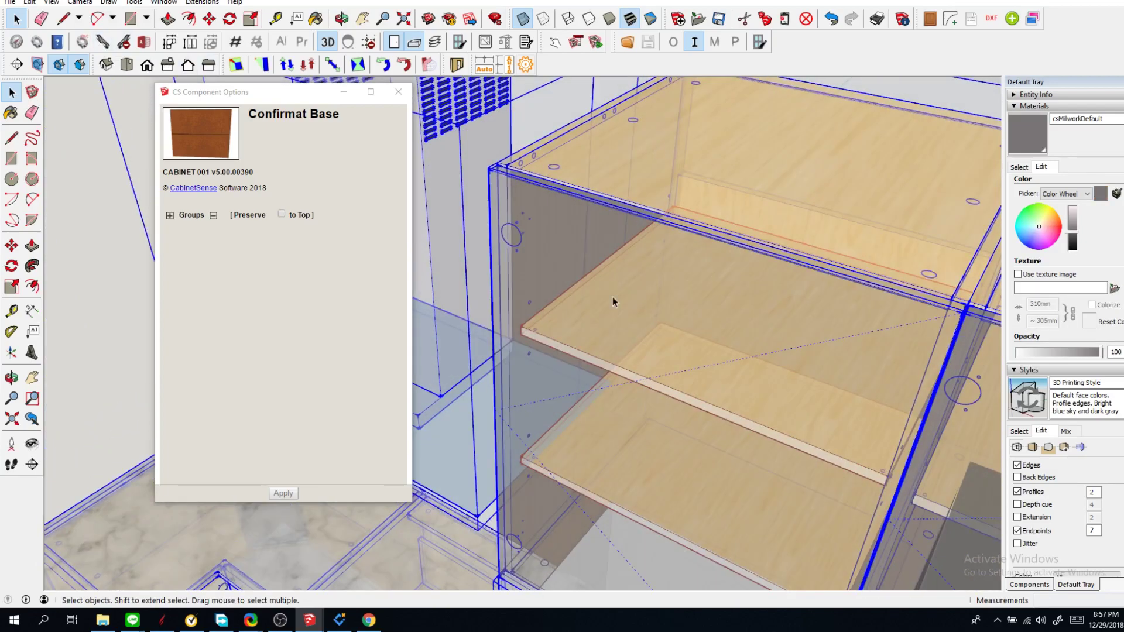
middle_click_drag(641, 231, 530, 439)
scroll(595, 257, "up", 2)
scroll(595, 256, "down", 4)
scroll(562, 177, "up", 6)
scroll(660, 277, "up", 2)
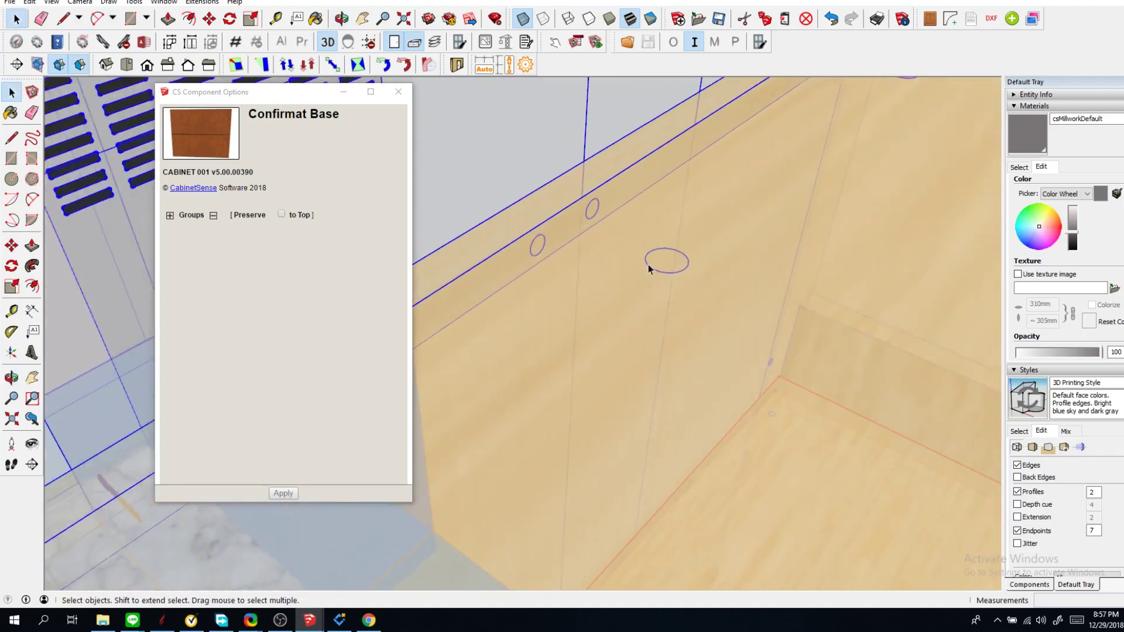
scroll(648, 268, "down", 8)
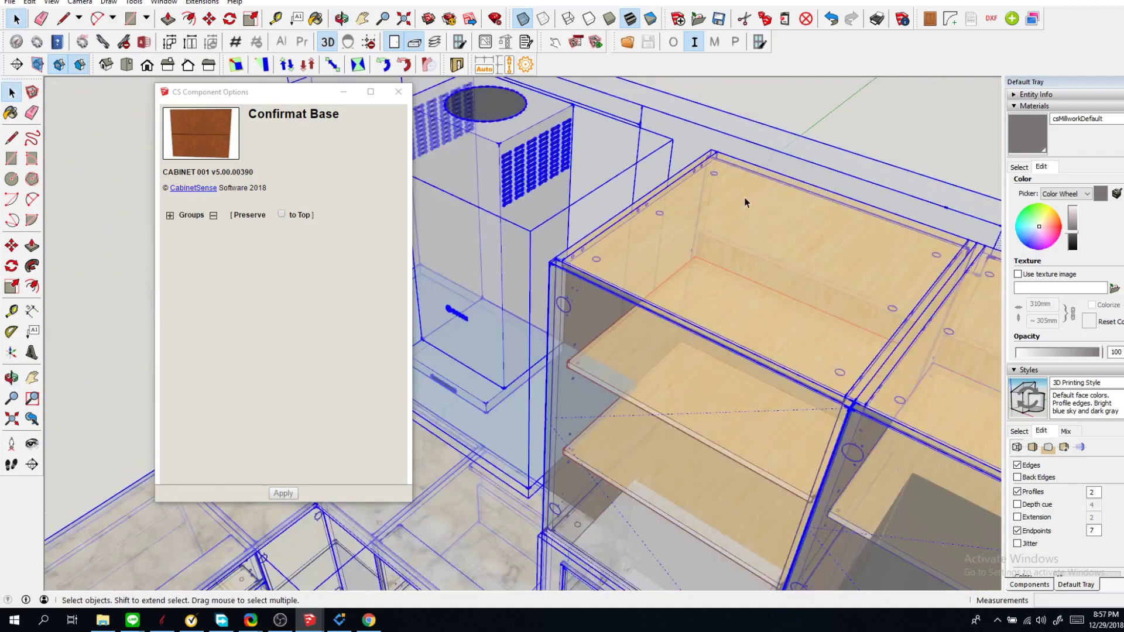
scroll(637, 248, "up", 6)
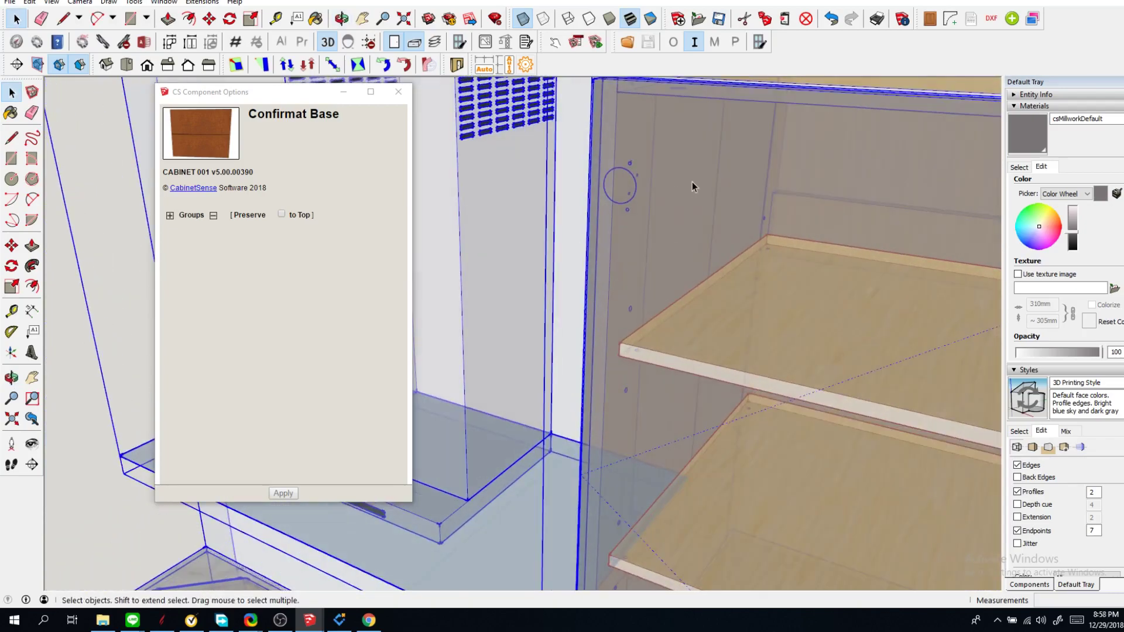
Step: Examine the hinge and joinery holes in the corner and drawer base cabinets and beneath the ovens, and clear the selection
scroll(692, 187, "down", 8)
scroll(573, 475, "up", 6)
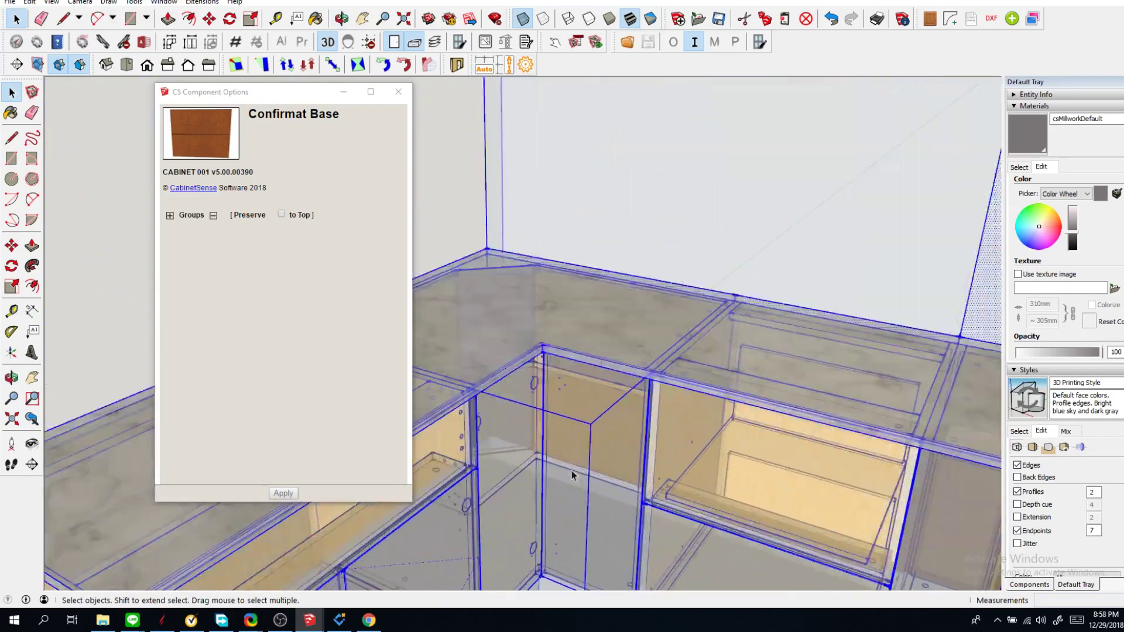
scroll(572, 475, "down", 5)
scroll(525, 449, "up", 4)
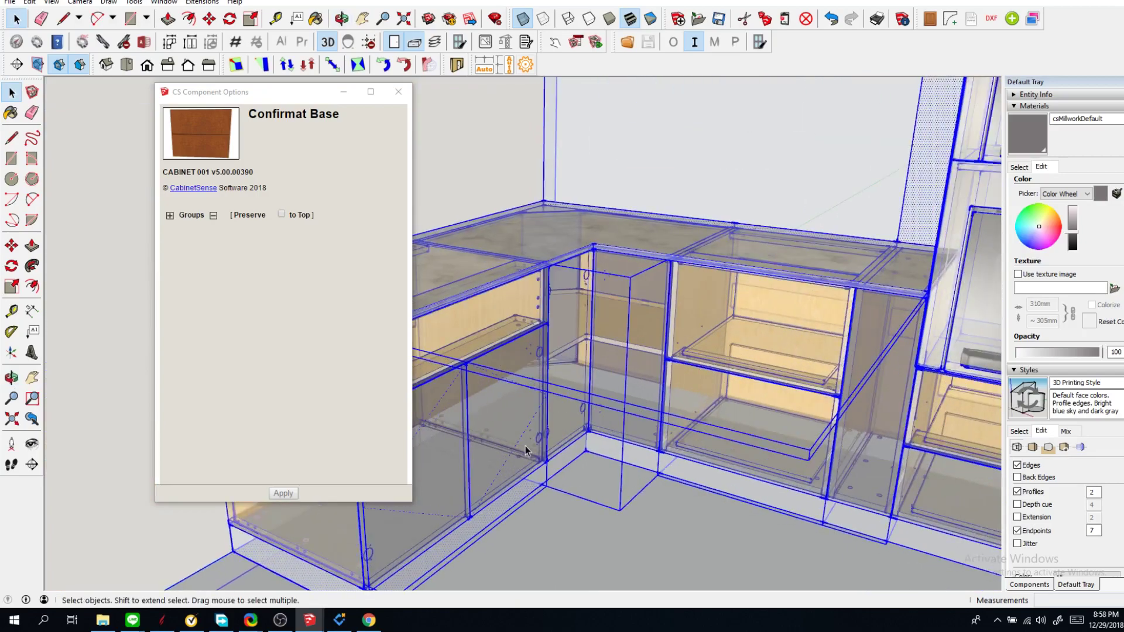
scroll(525, 449, "up", 5)
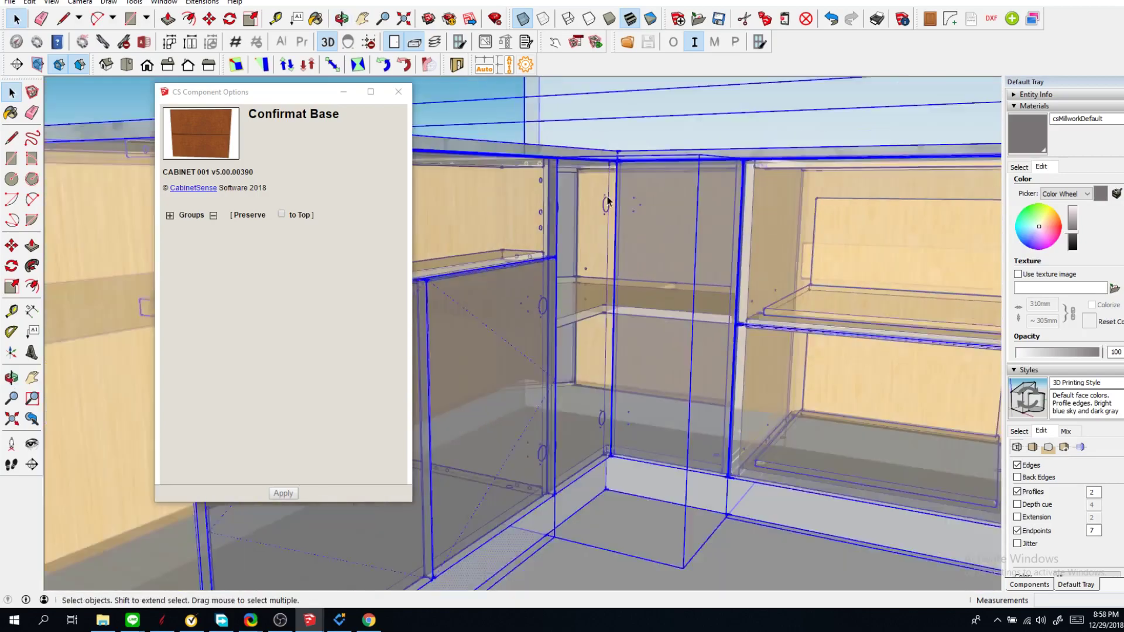
scroll(607, 201, "down", 5)
mouse_move(607, 201)
middle_mouse_down()
mouse_move(765, 266)
mouse_move(765, 296)
middle_mouse_up()
scroll(764, 296, "down", 4)
scroll(839, 353, "up", 4)
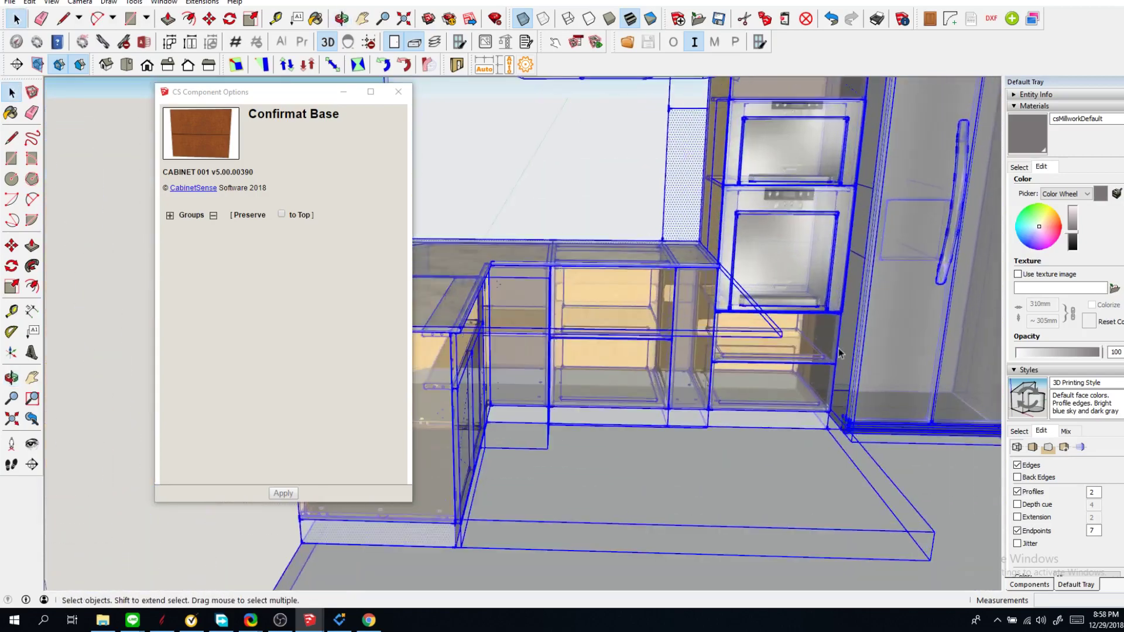
scroll(838, 353, "up", 5)
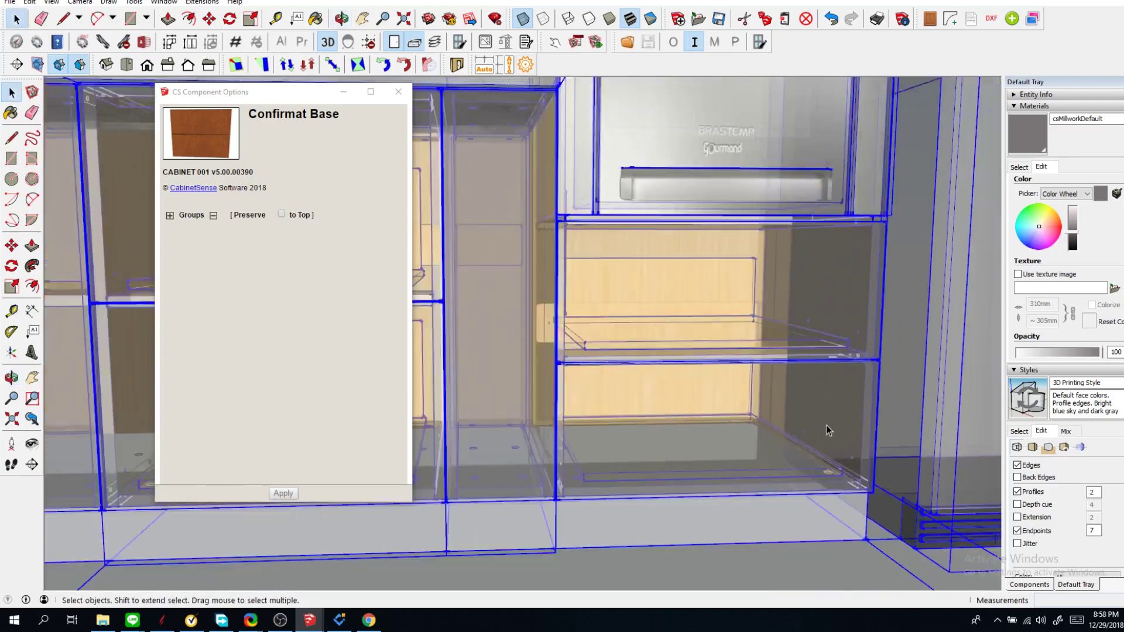
scroll(826, 430, "down", 4)
left_click(790, 510)
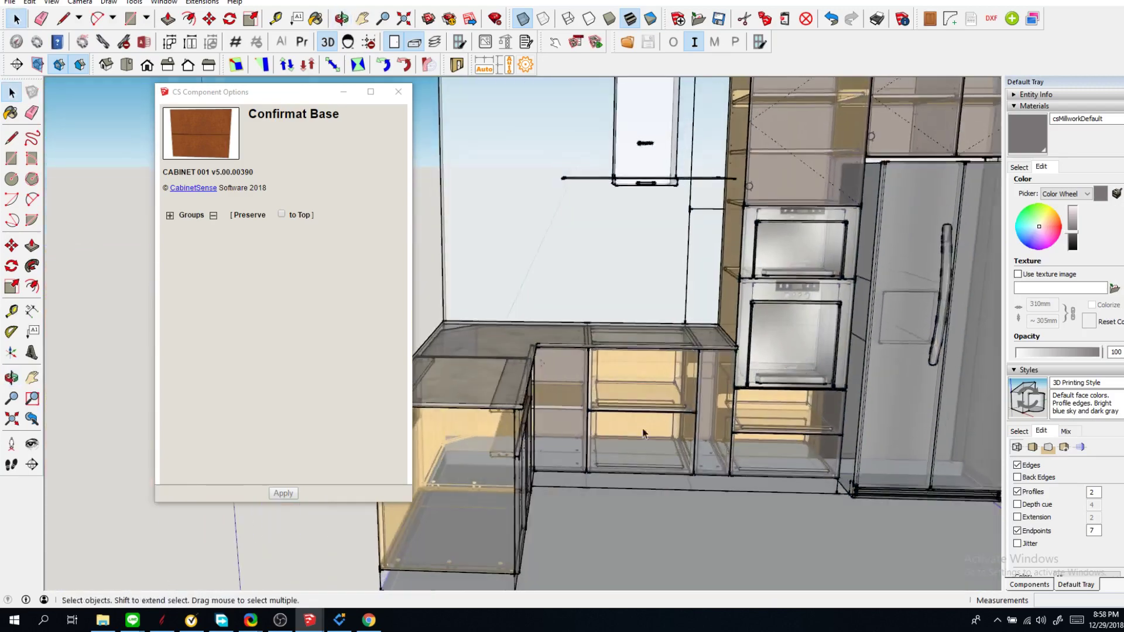